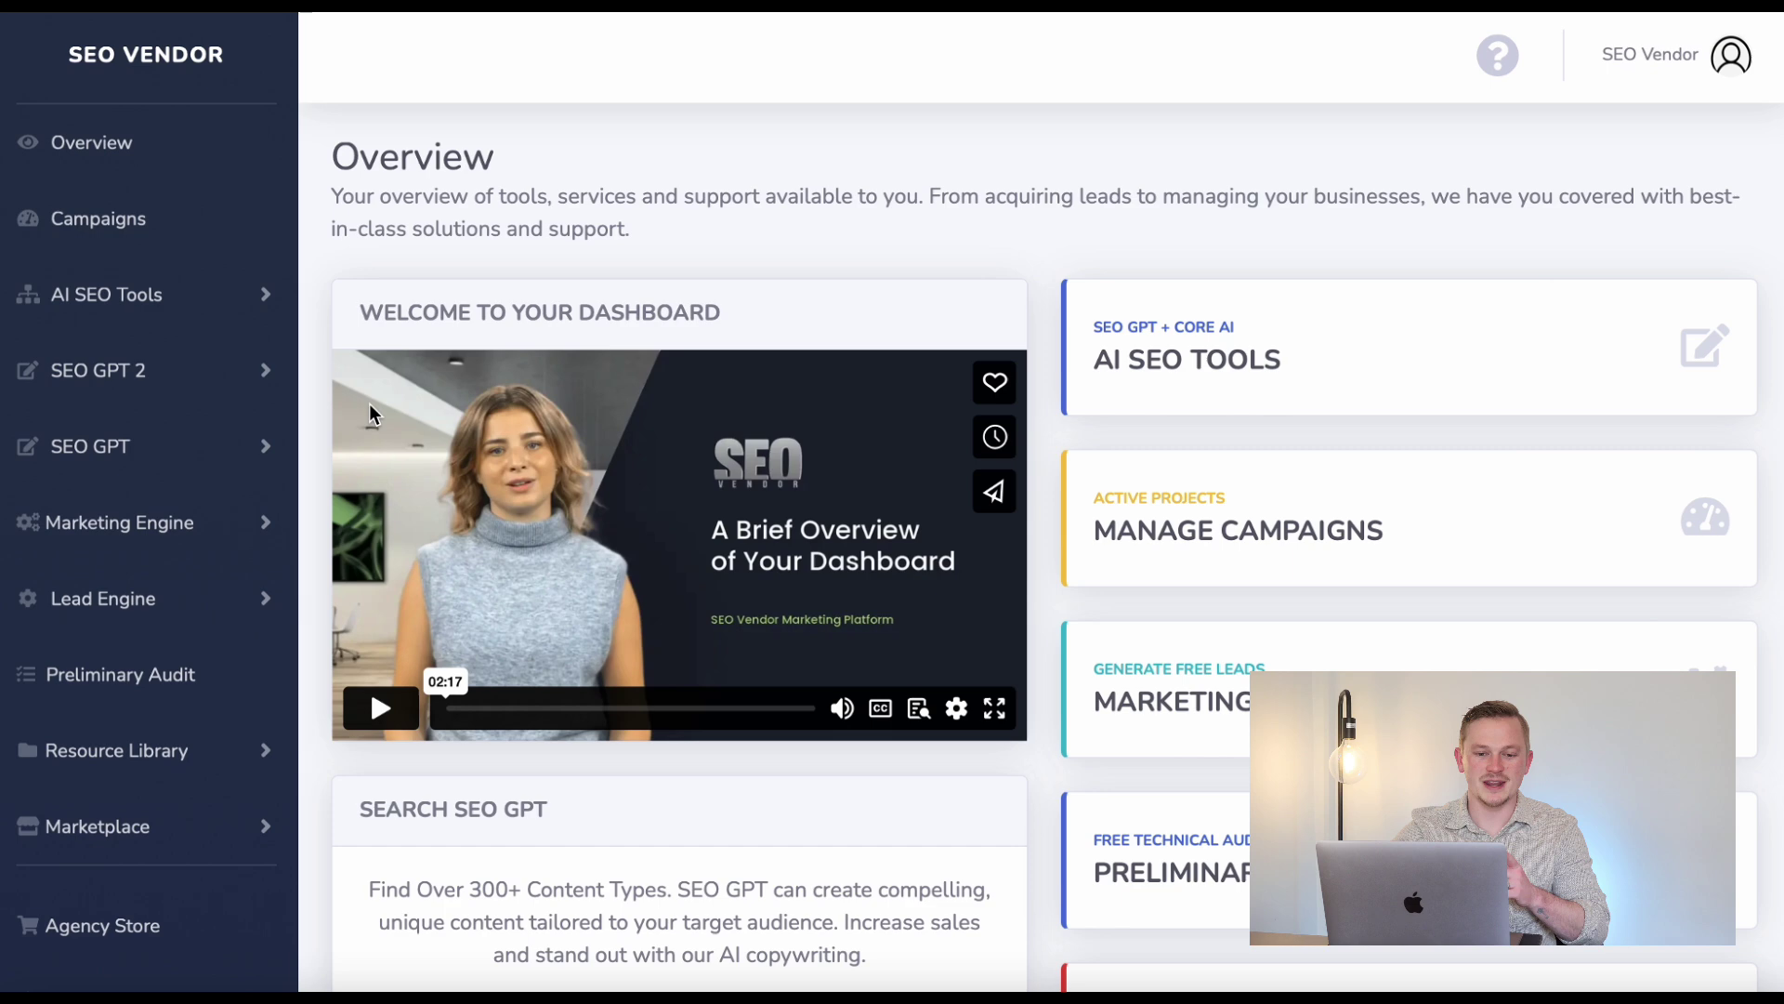
Open Better Keywords AI from the AI SEO Tools submenu.
{"action": "left_click", "coordinate": [117, 301]}
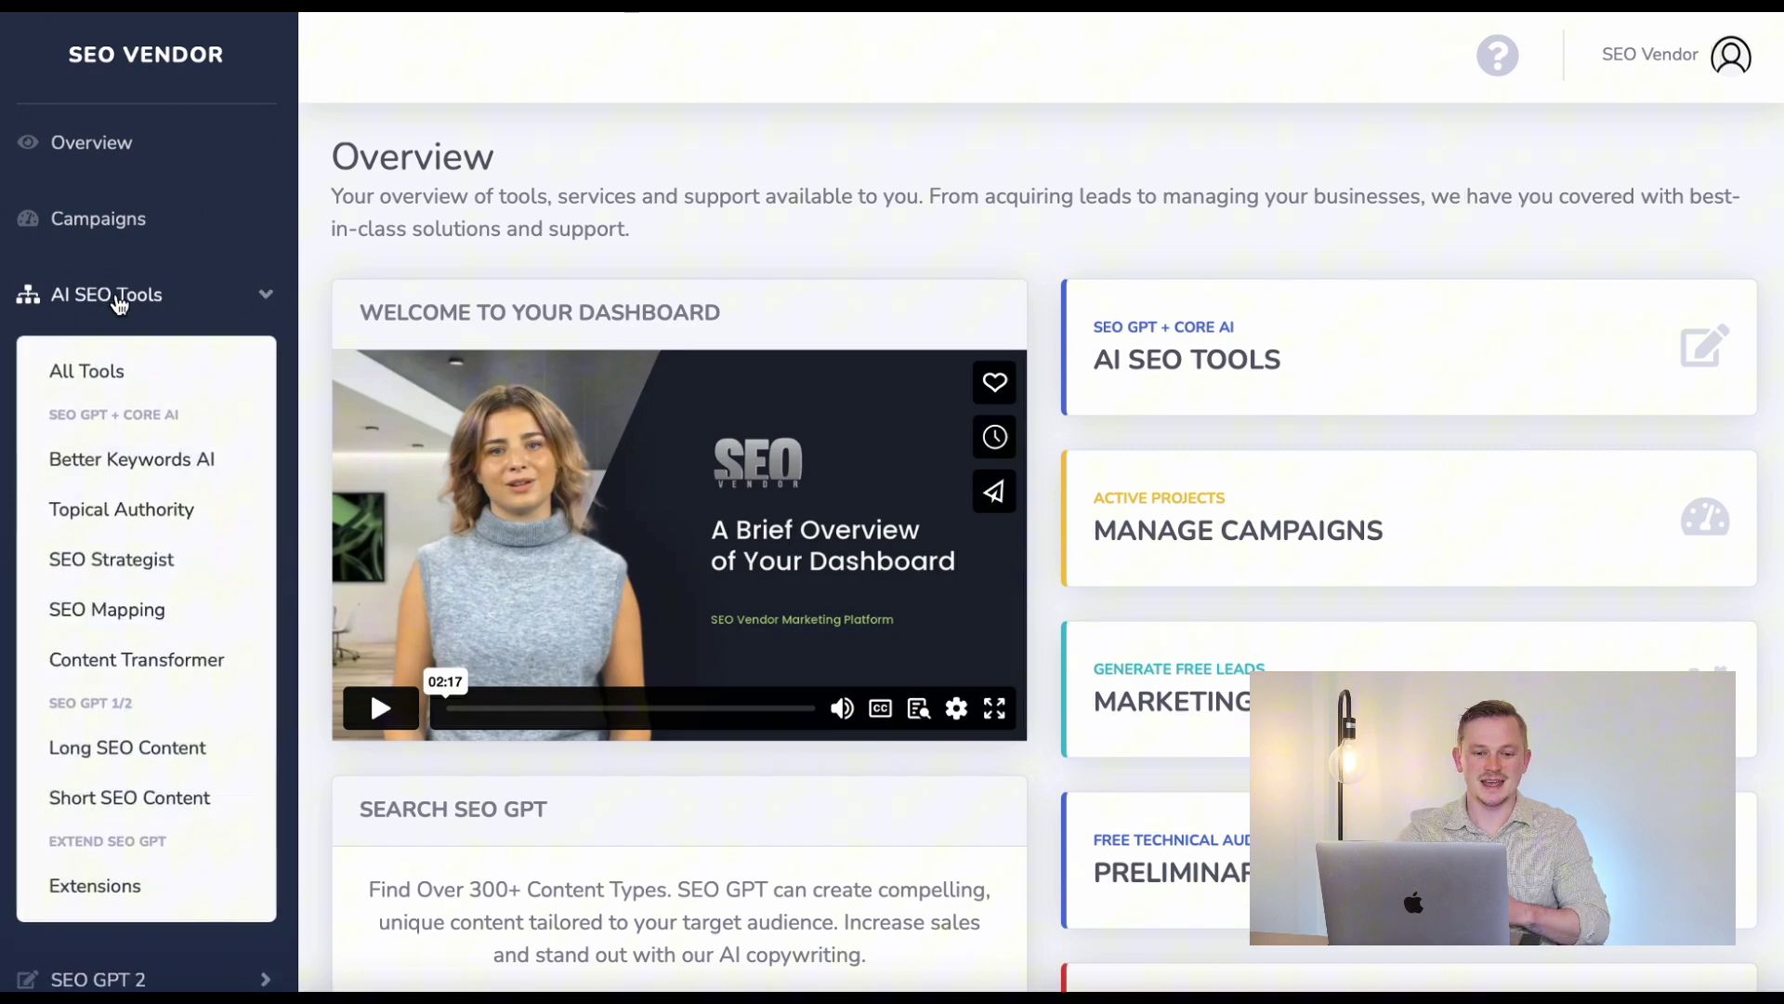
{"action": "left_click", "coordinate": [157, 461]}
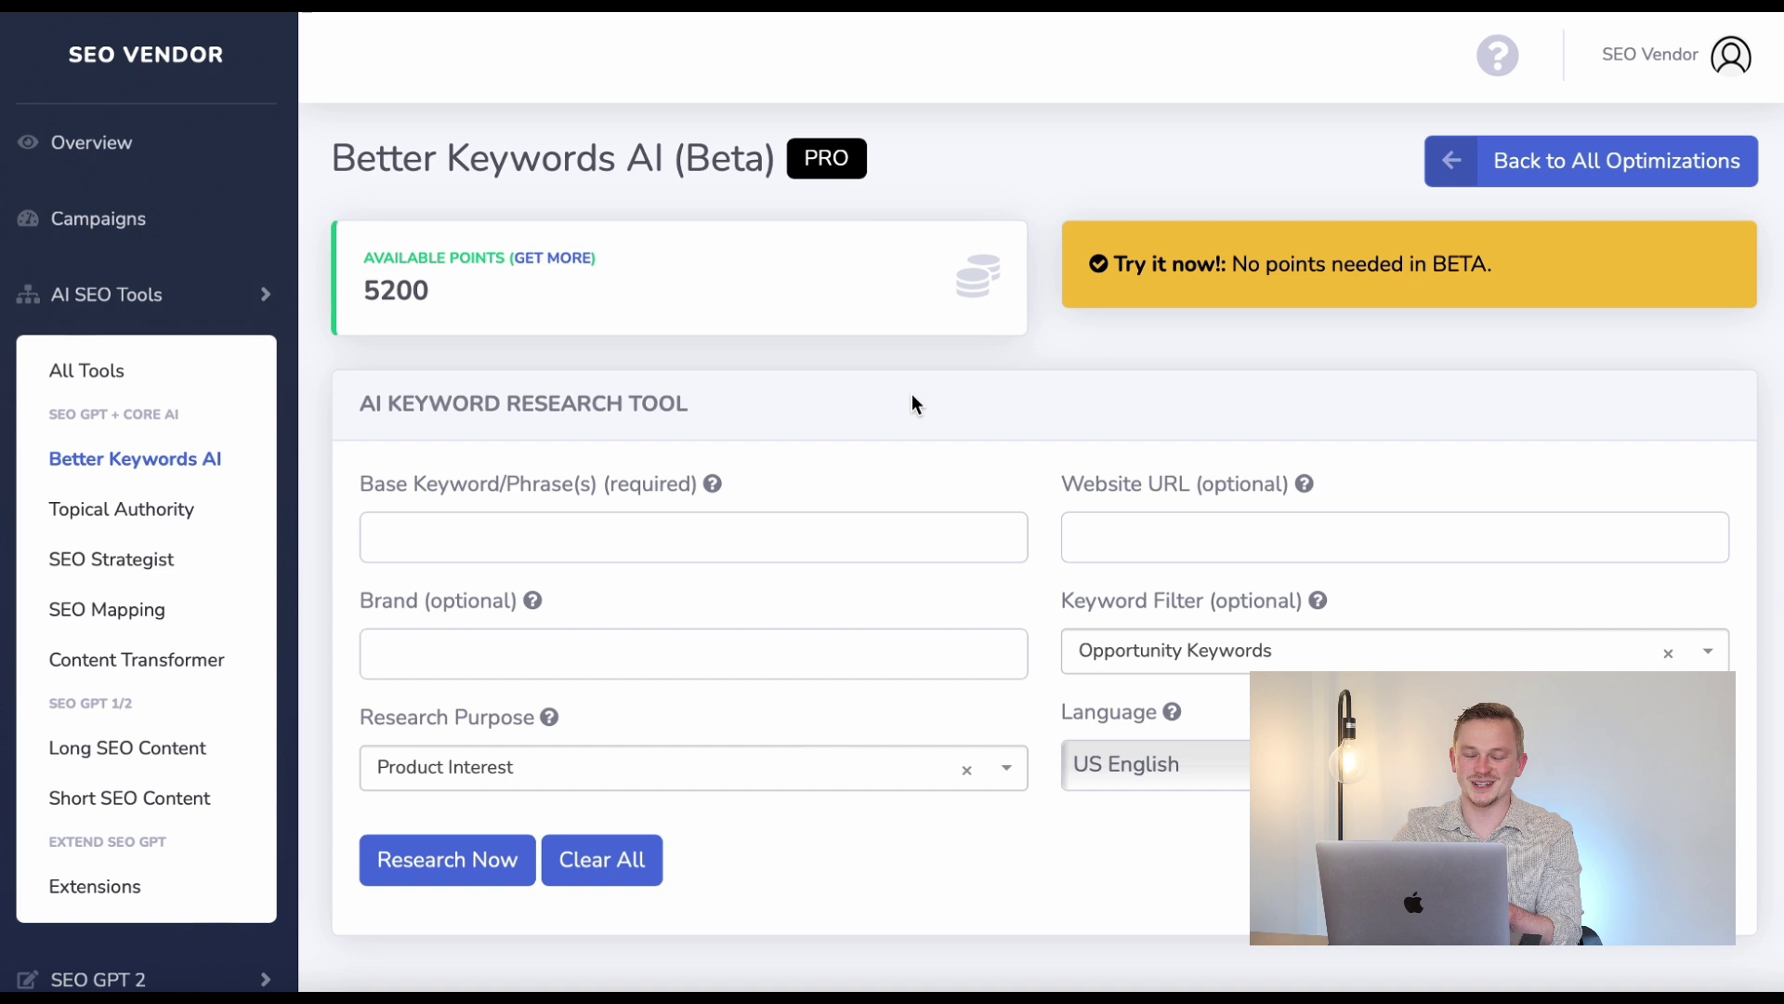
{"action": "scroll", "coordinate": [561, 421], "scroll_direction": "down", "scroll_amount": 1}
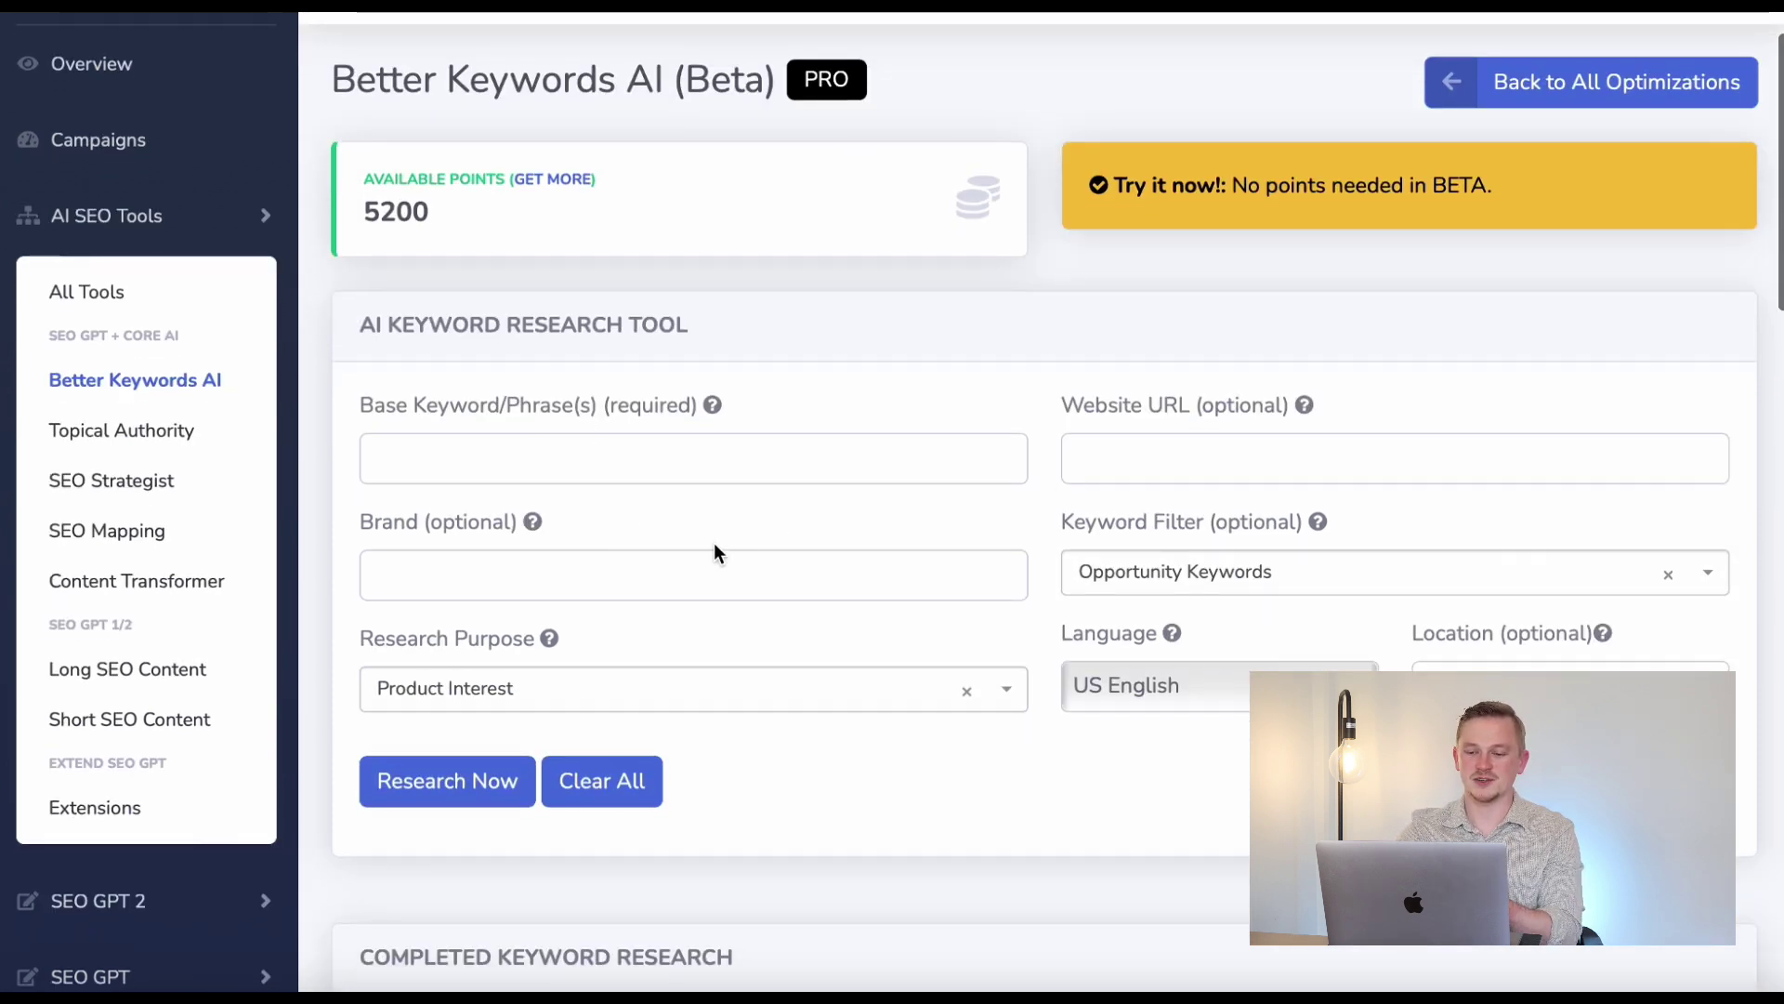
{"action": "left_click", "coordinate": [639, 579]}
{"action": "left_click", "coordinate": [732, 629]}
{"action": "type", "text": "SEO Vendor"}
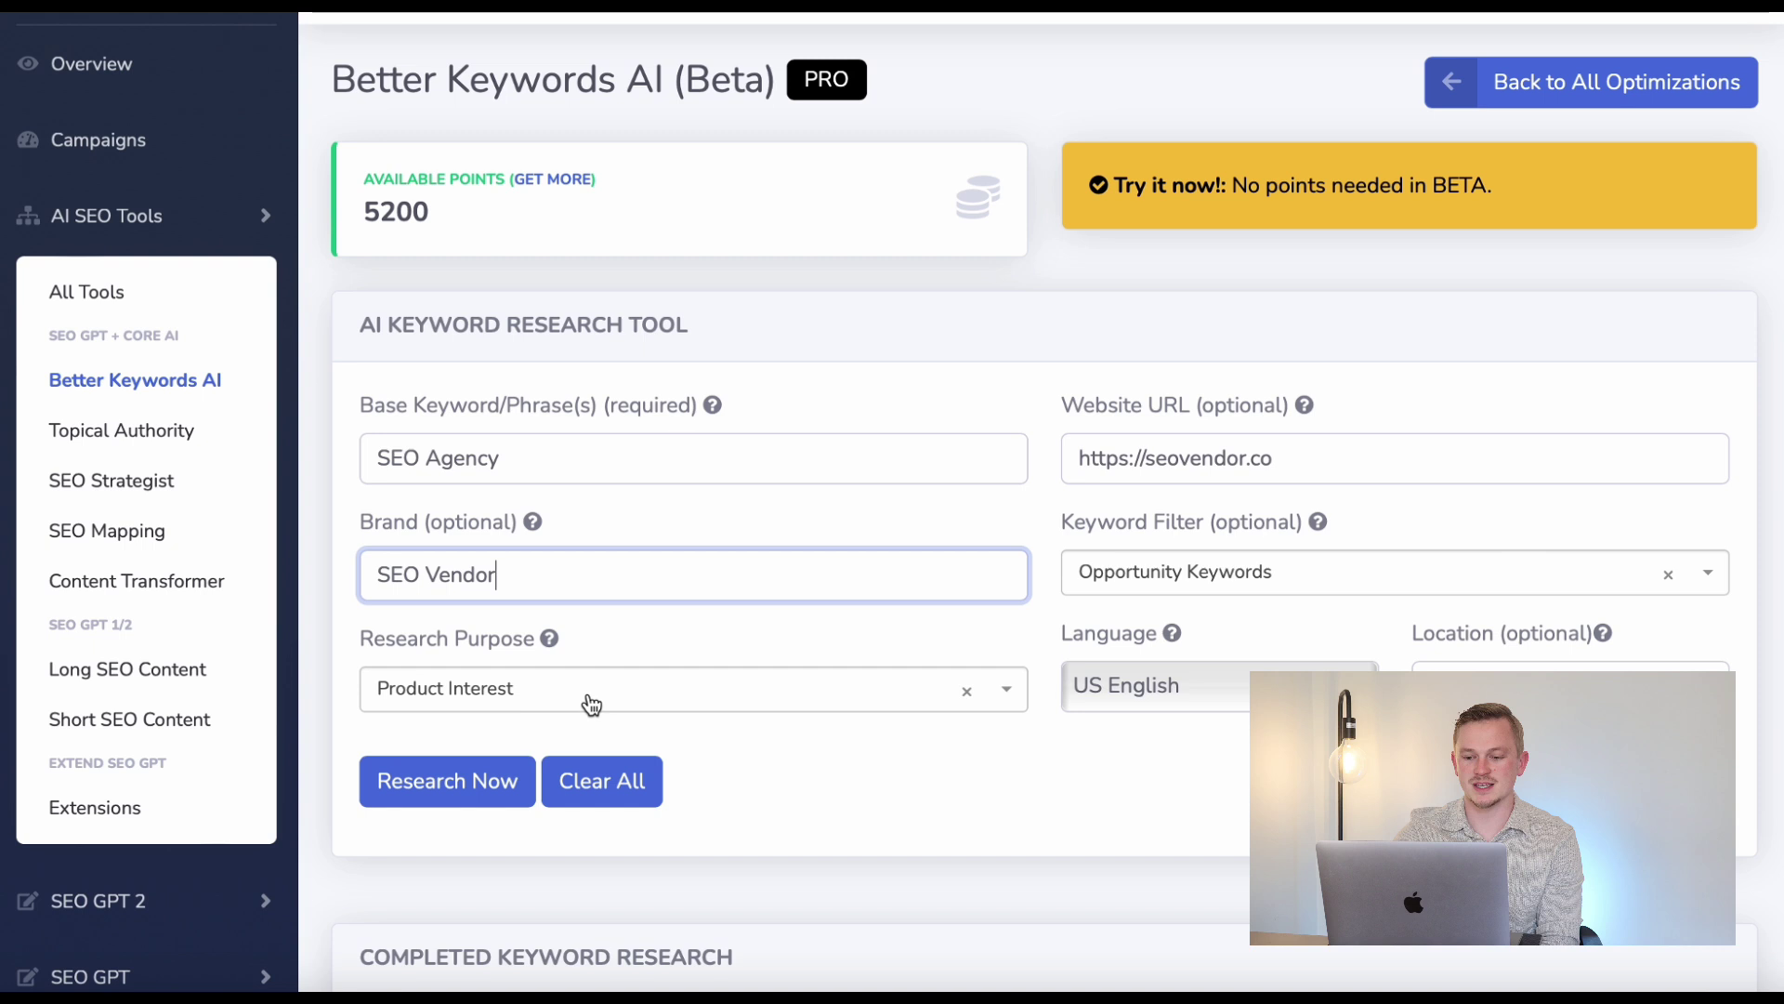
{"action": "left_click", "coordinate": [1007, 696]}
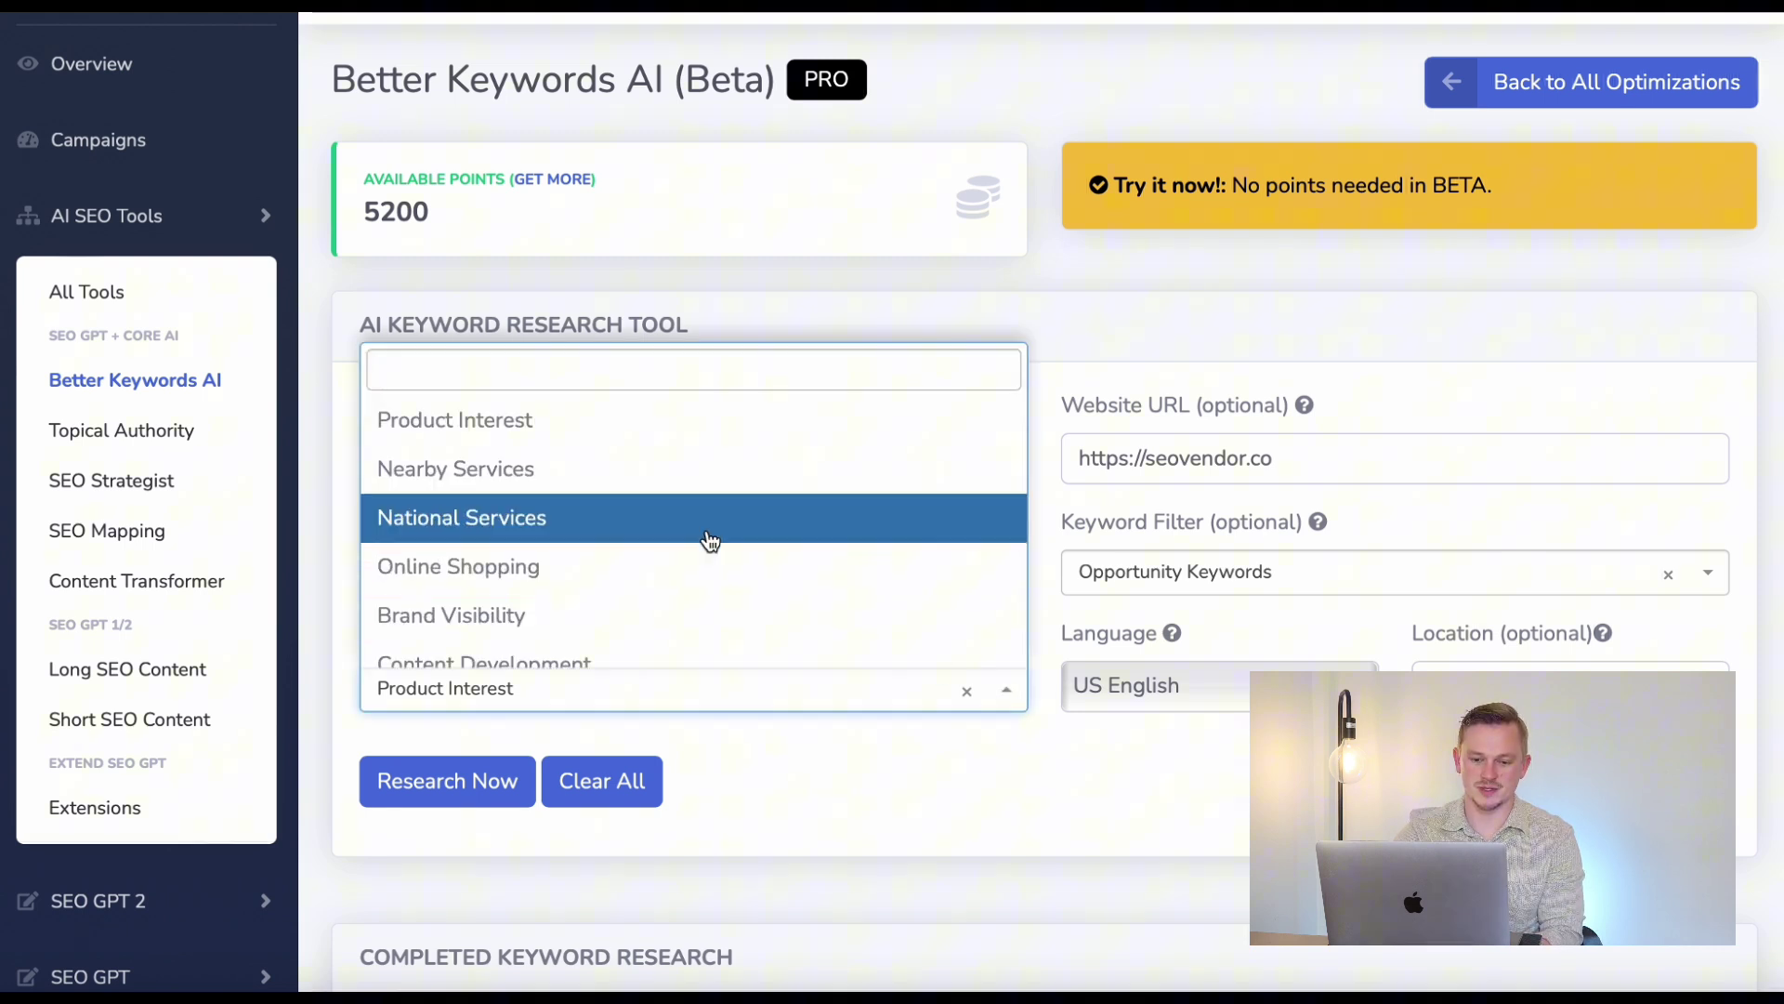
{"action": "scroll", "coordinate": [645, 516], "scroll_direction": "down", "scroll_amount": 1}
{"action": "scroll", "coordinate": [645, 522], "scroll_direction": "down", "scroll_amount": 2}
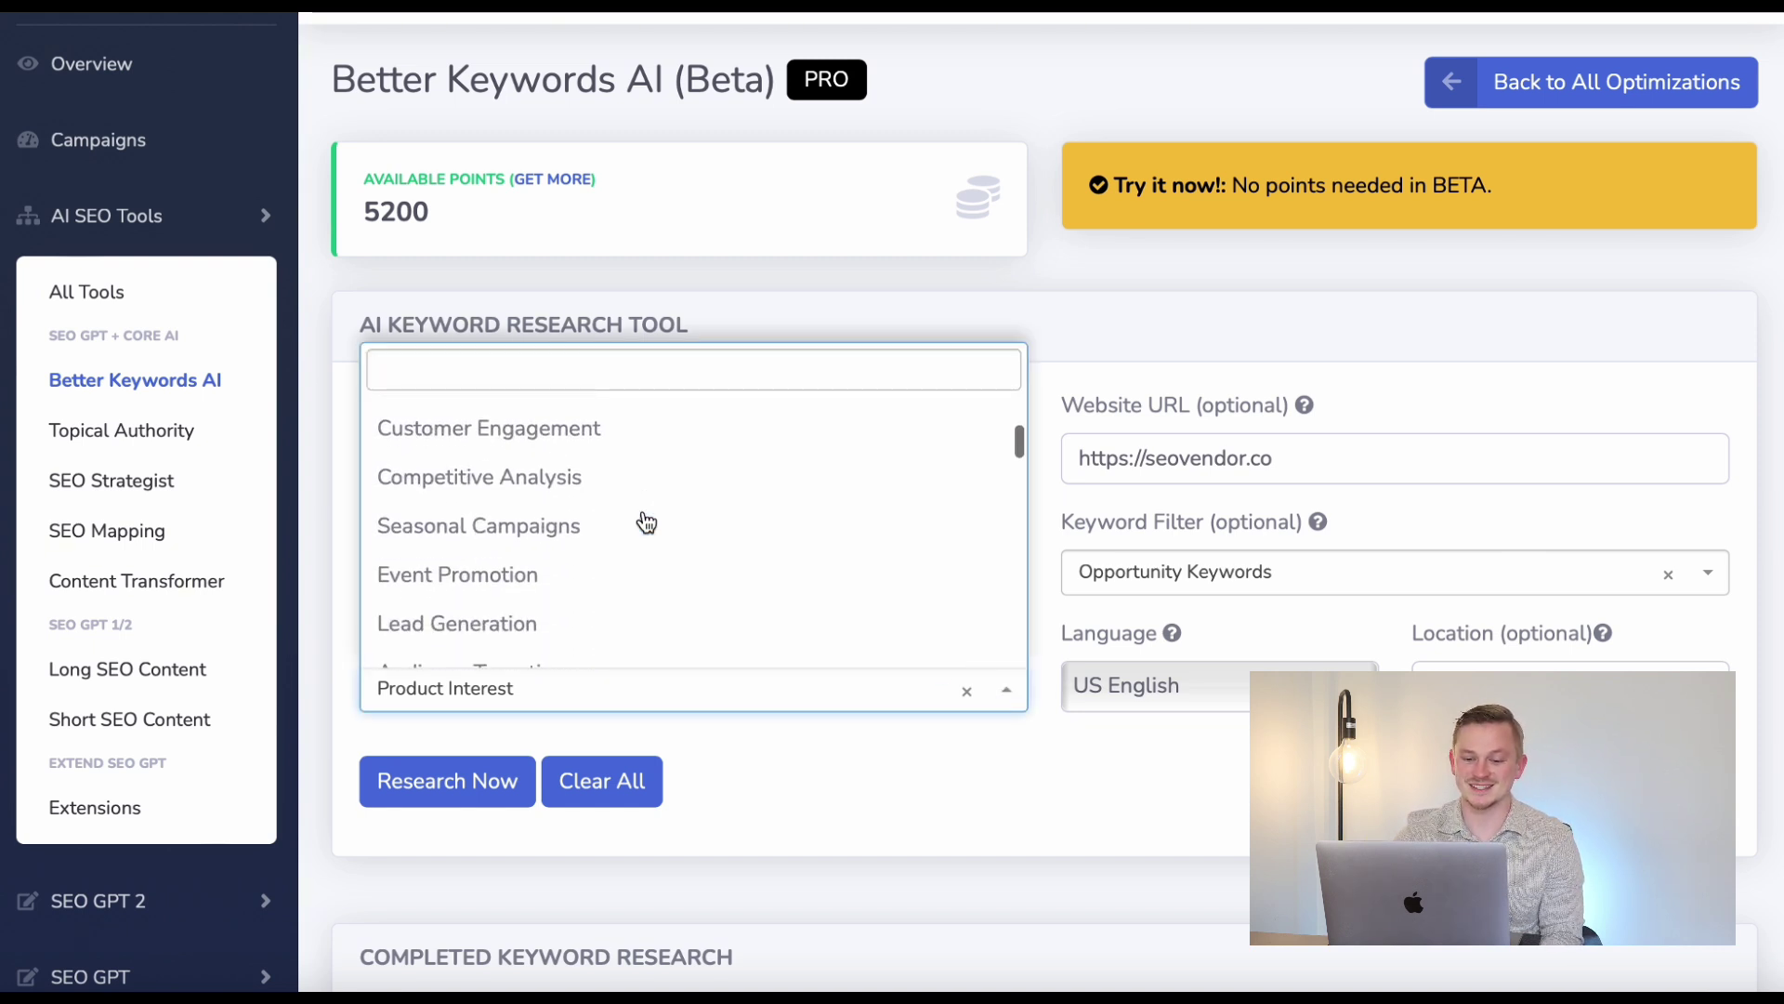
{"action": "scroll", "coordinate": [645, 521], "scroll_direction": "down", "scroll_amount": 2}
{"action": "scroll", "coordinate": [646, 521], "scroll_direction": "down", "scroll_amount": 2}
{"action": "scroll", "coordinate": [645, 521], "scroll_direction": "down", "scroll_amount": 2}
{"action": "scroll", "coordinate": [646, 521], "scroll_direction": "up", "scroll_amount": 8}
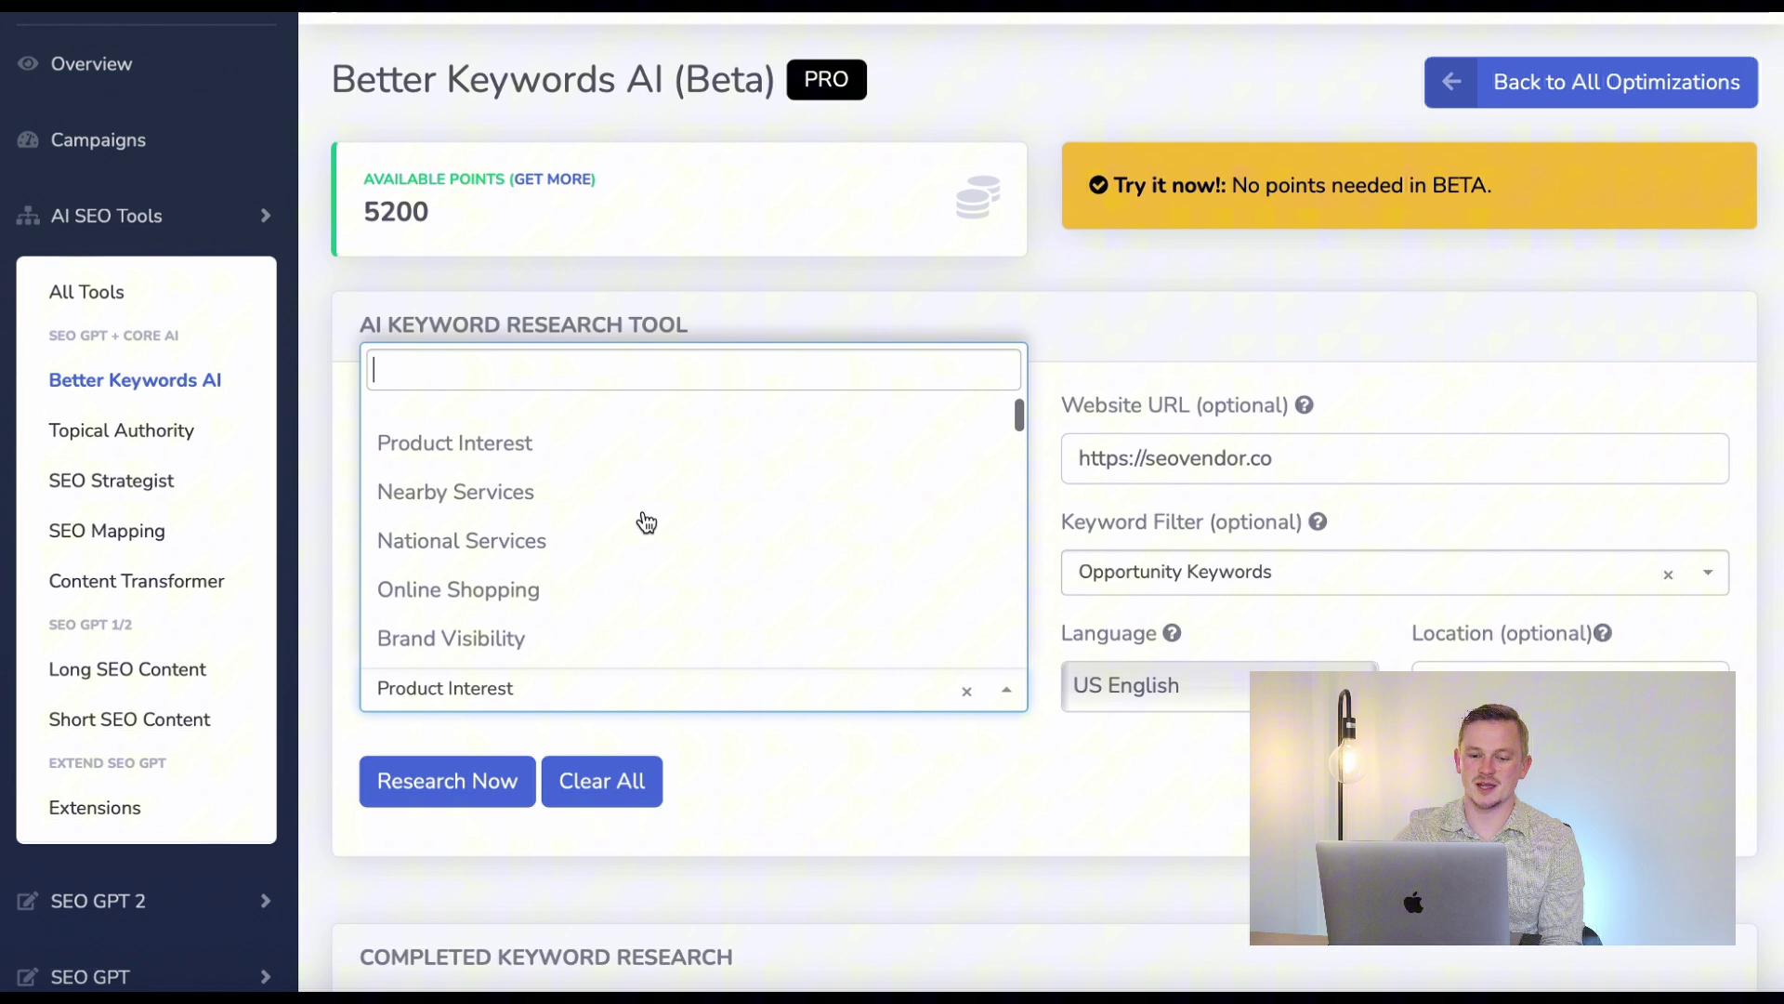
{"action": "scroll", "coordinate": [645, 522], "scroll_direction": "down", "scroll_amount": 1}
{"action": "scroll", "coordinate": [645, 523], "scroll_direction": "down", "scroll_amount": 5}
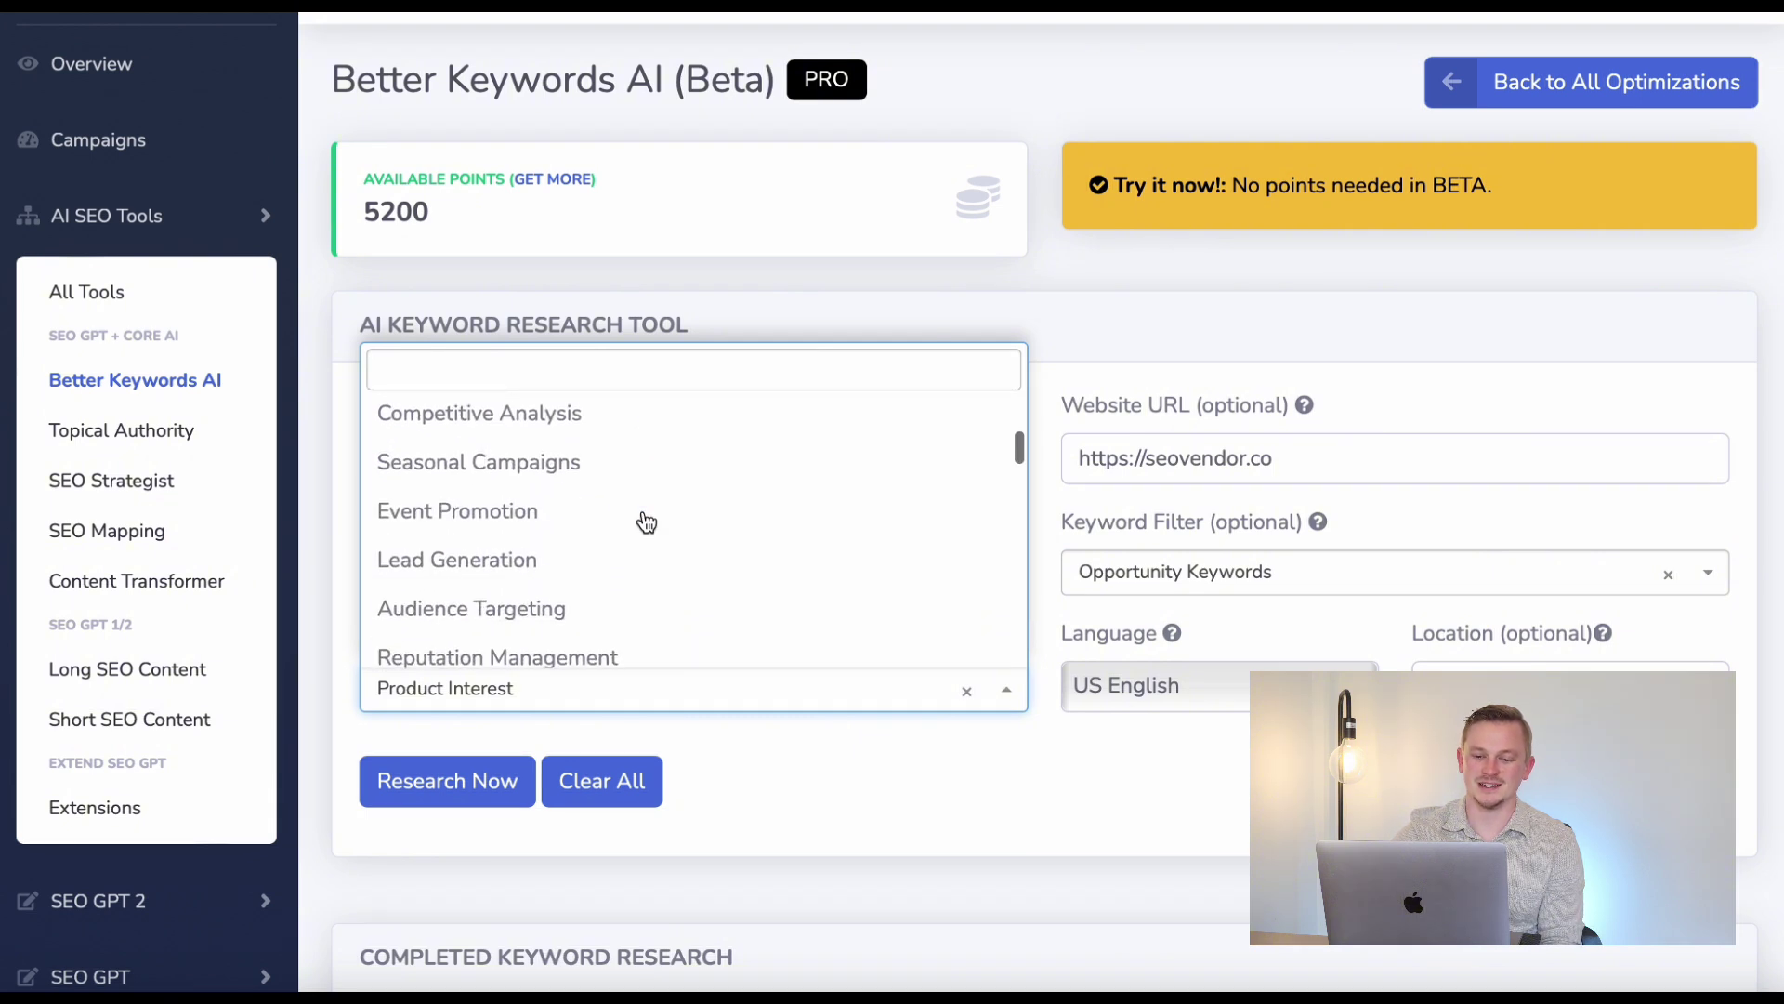
{"action": "left_click", "coordinate": [514, 561]}
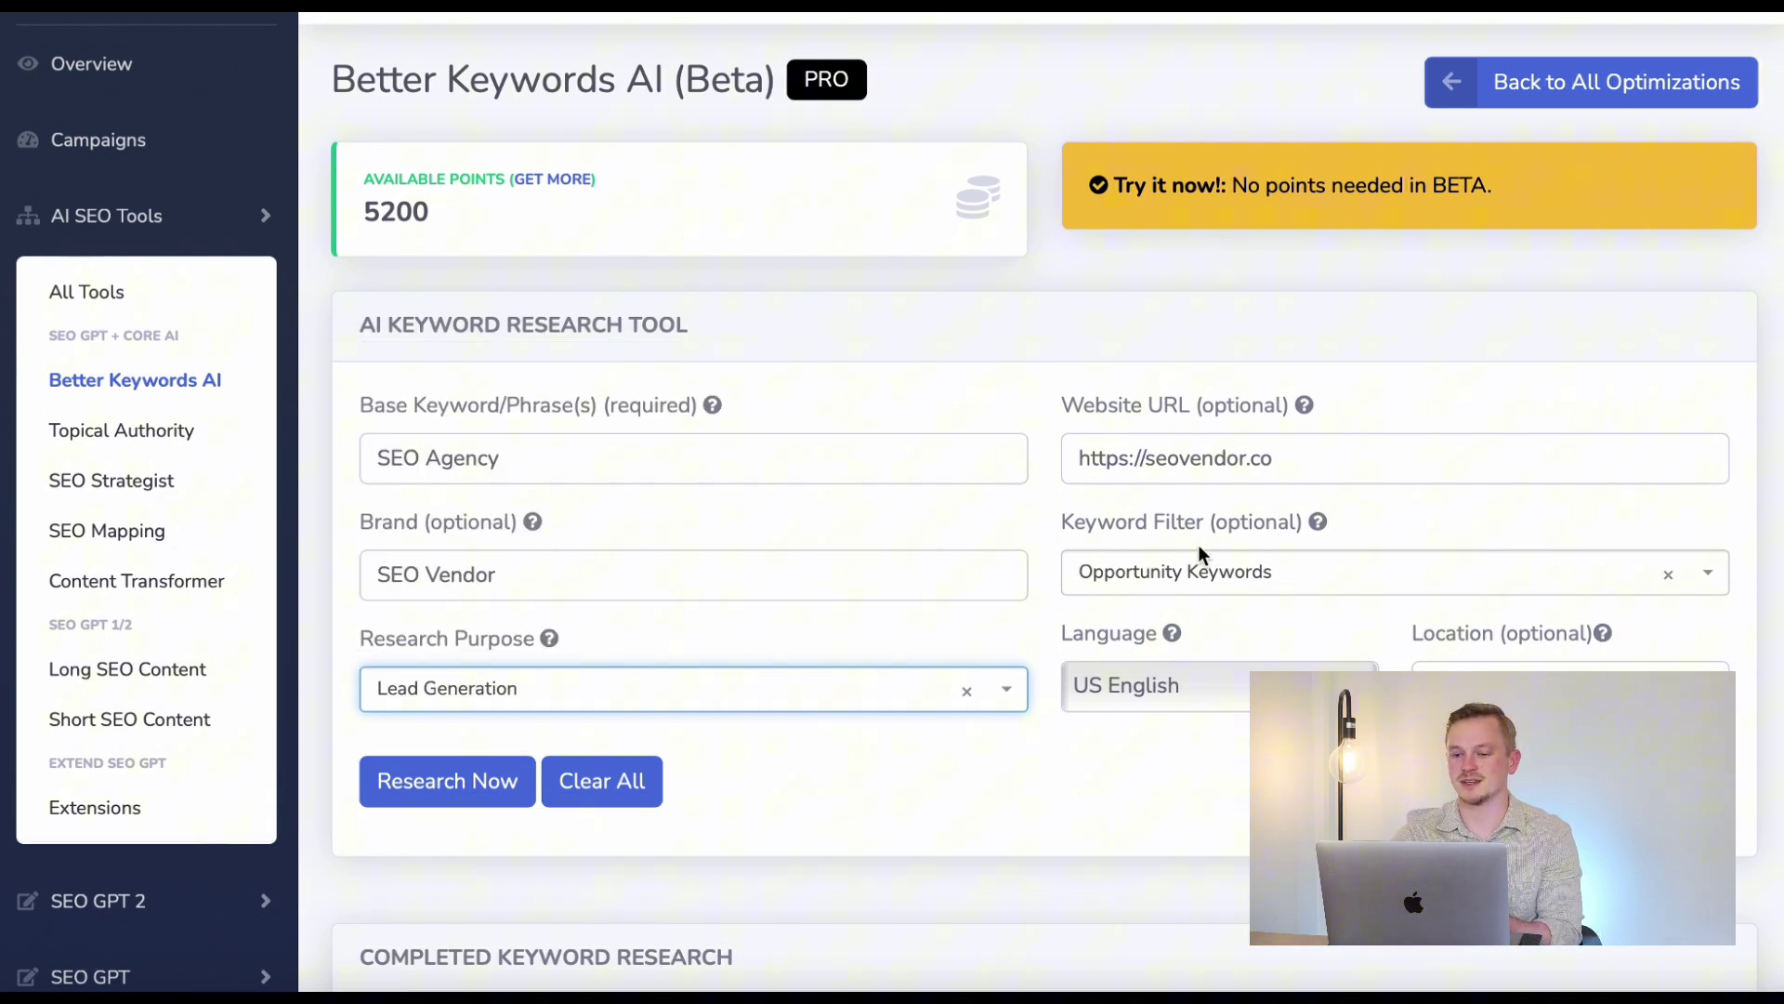
Switch the Keyword Filter to Organic Growth Keywords.
{"action": "left_click", "coordinate": [1708, 583]}
{"action": "scroll", "coordinate": [1199, 780], "scroll_direction": "down", "scroll_amount": 3}
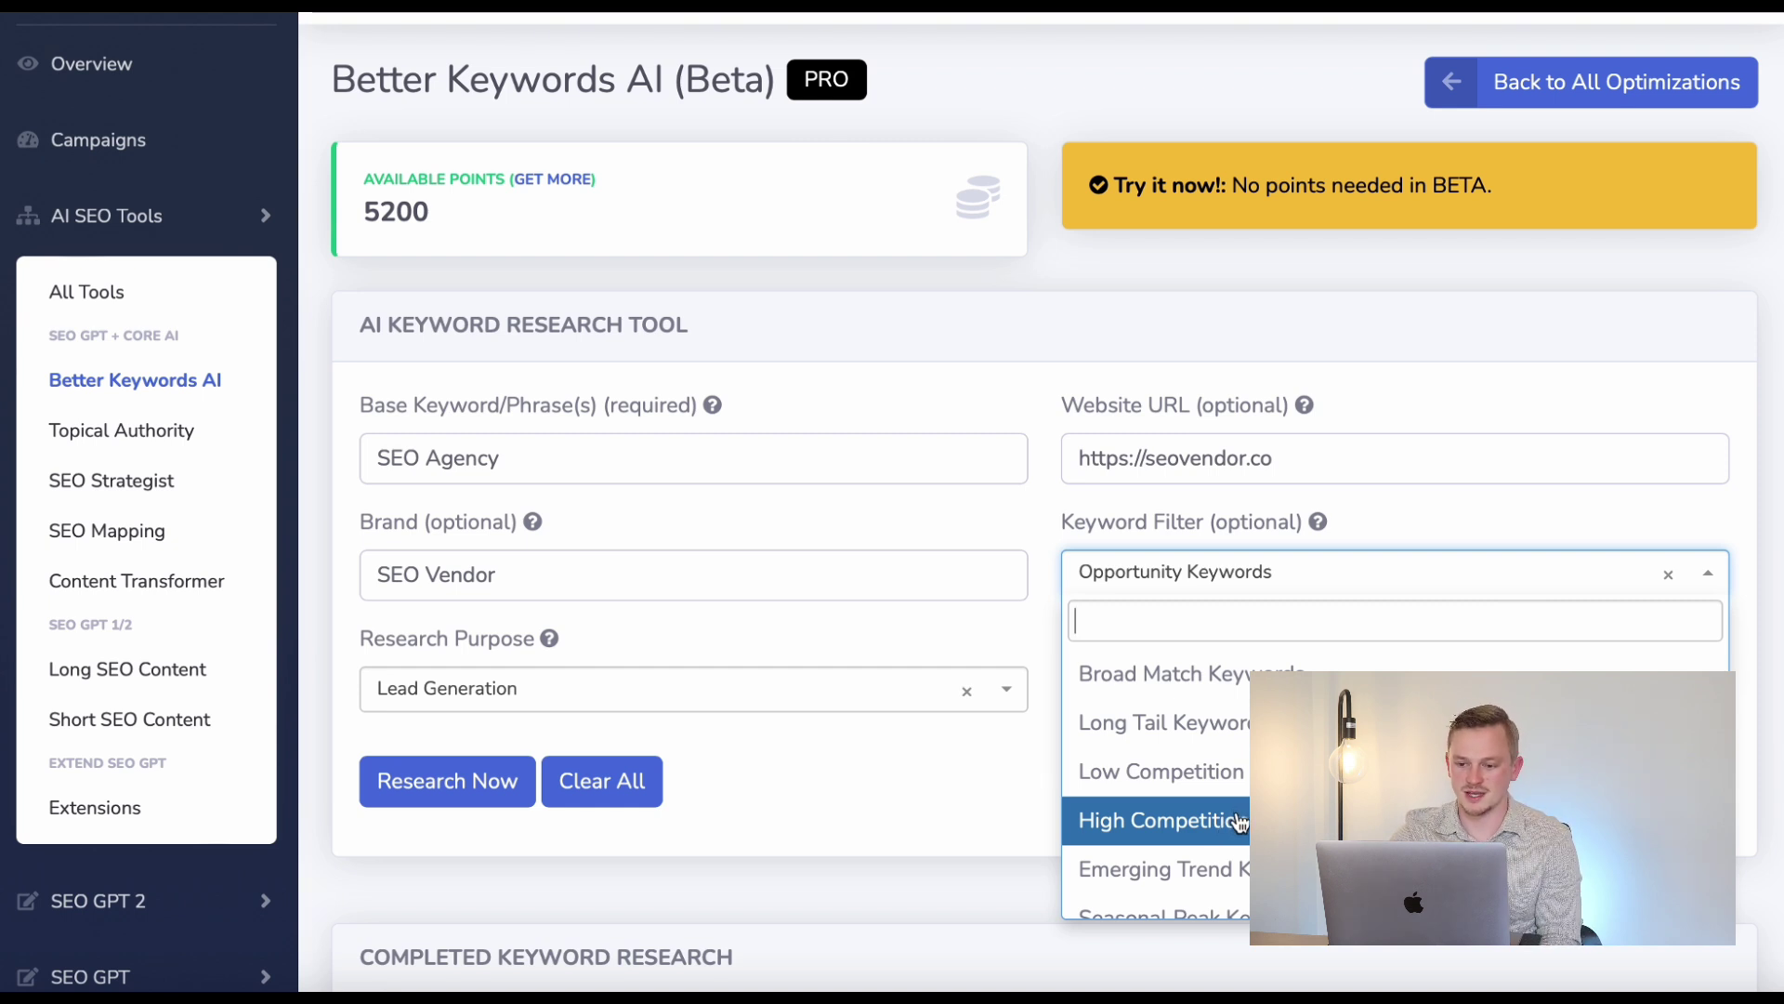
{"action": "scroll", "coordinate": [1238, 823], "scroll_direction": "up", "scroll_amount": 3}
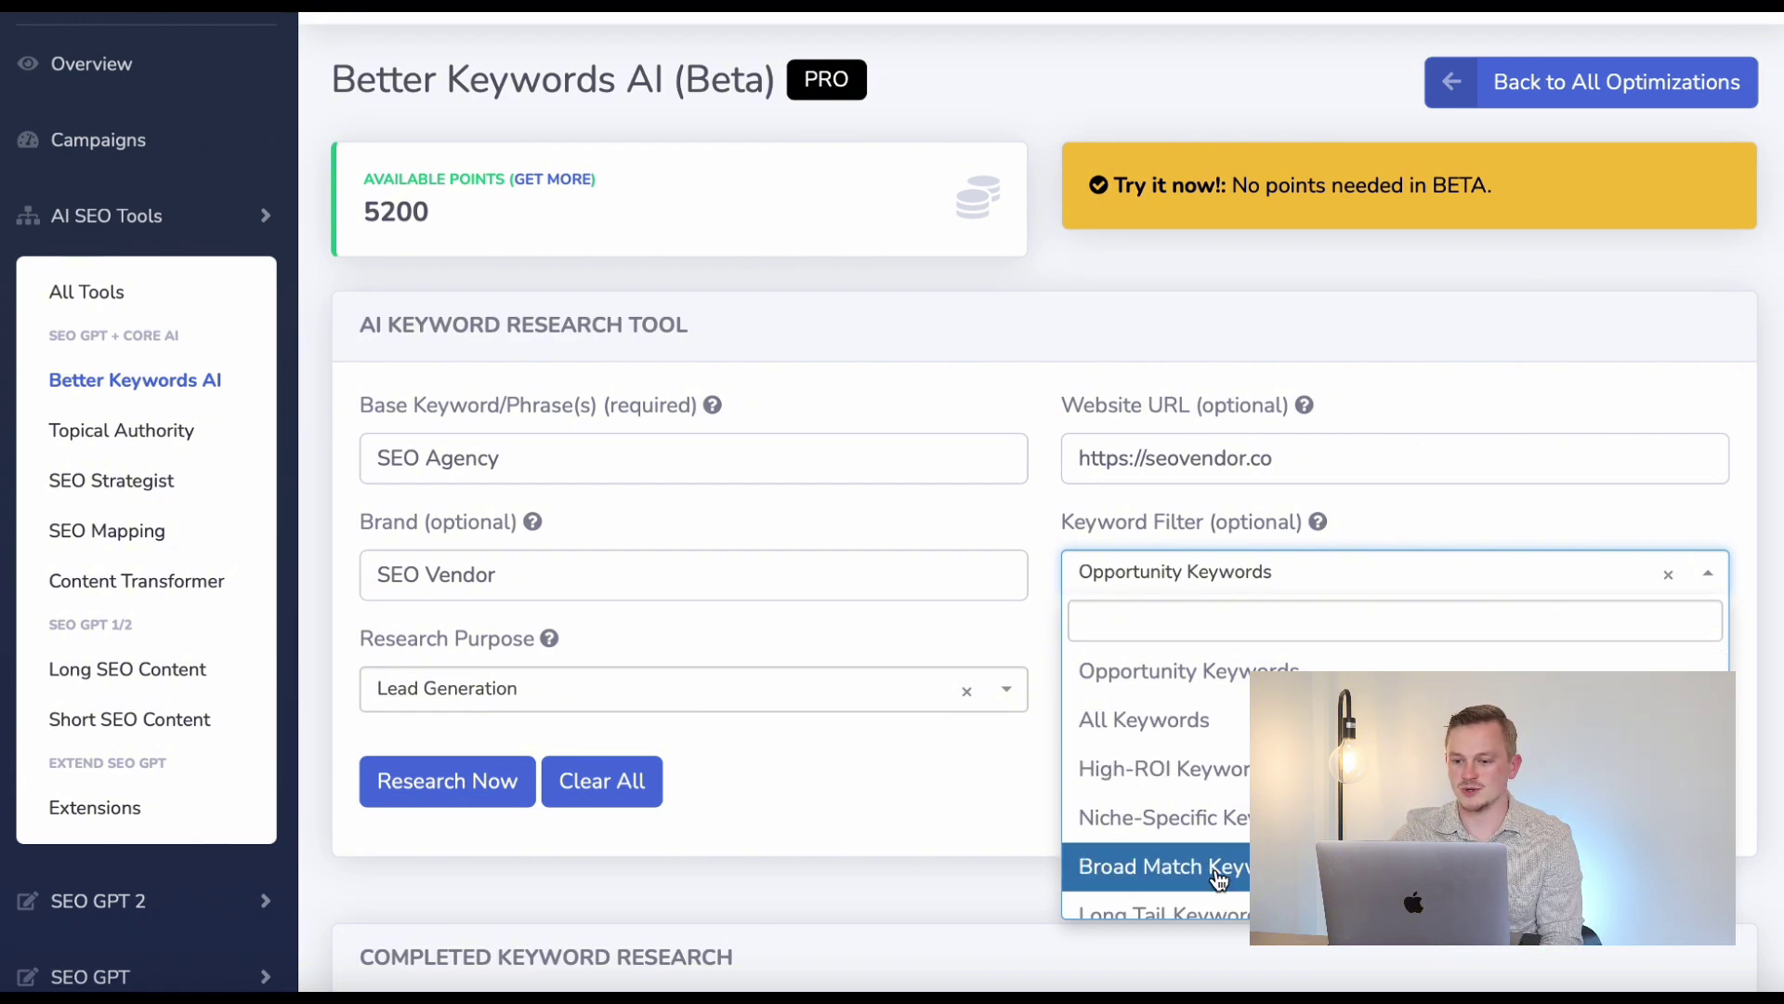
{"action": "scroll", "coordinate": [1157, 823], "scroll_direction": "down", "scroll_amount": 3}
{"action": "scroll", "coordinate": [1158, 823], "scroll_direction": "down", "scroll_amount": 3}
{"action": "scroll", "coordinate": [1158, 822], "scroll_direction": "down", "scroll_amount": 1}
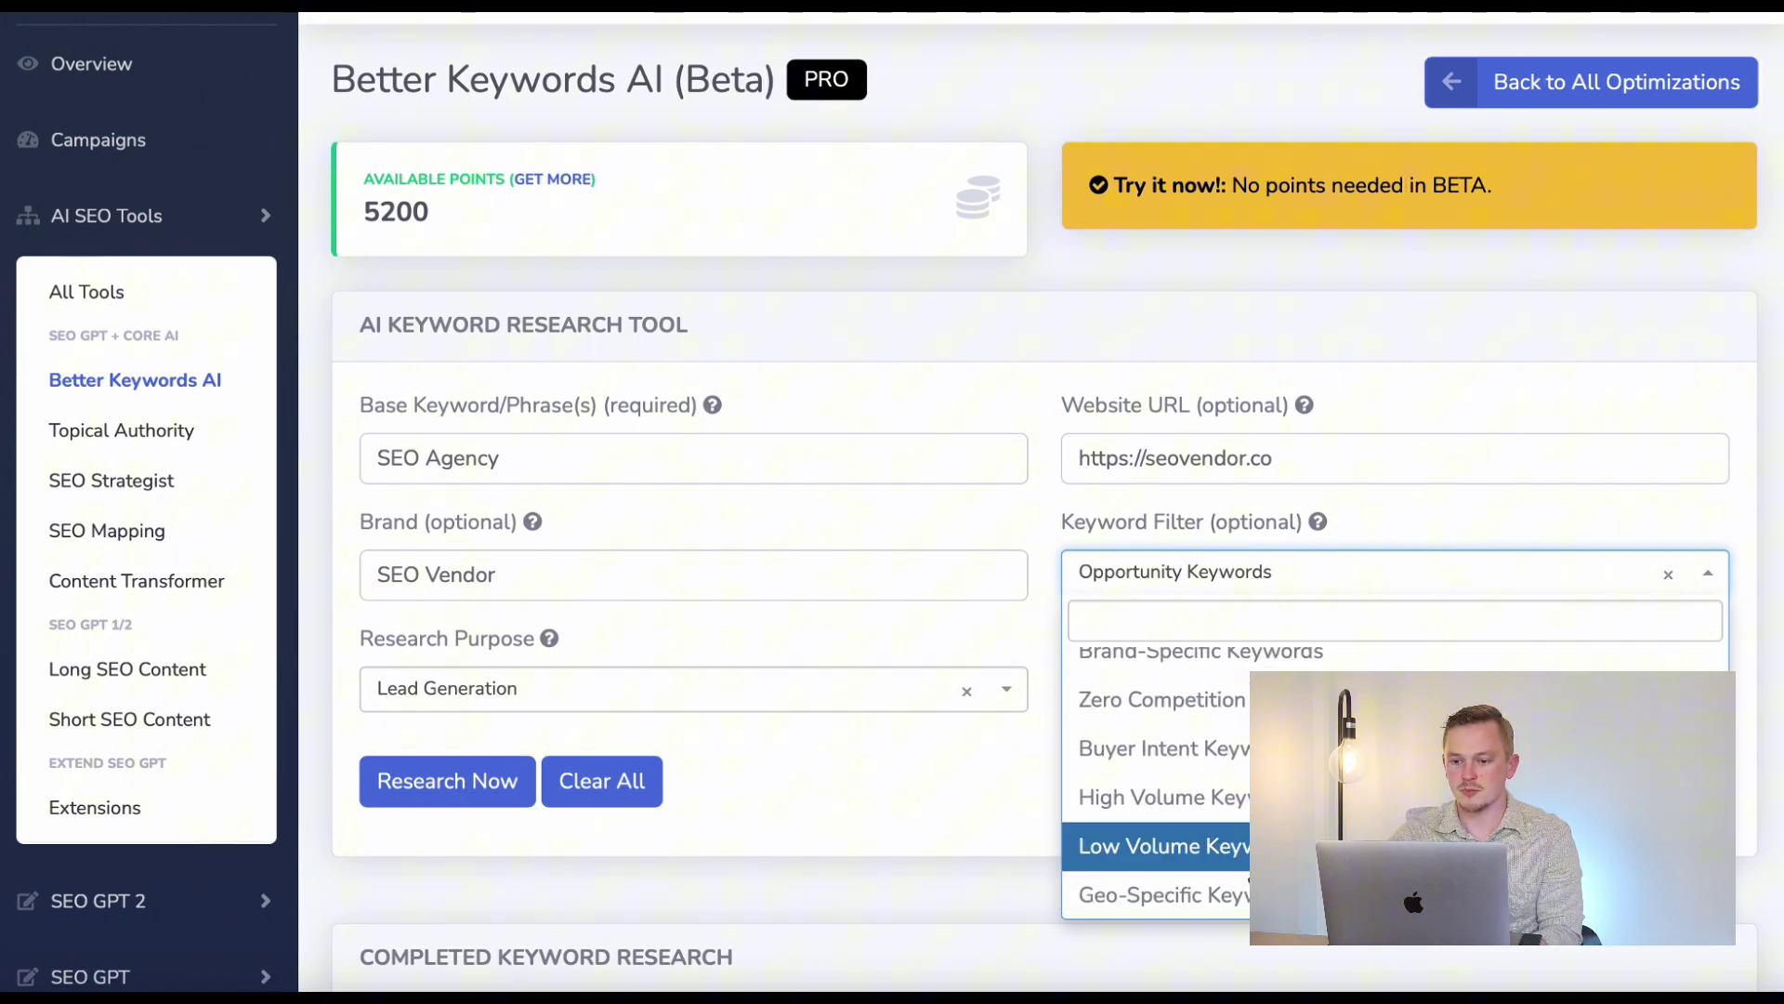
{"action": "scroll", "coordinate": [1157, 824], "scroll_direction": "down", "scroll_amount": 1}
{"action": "scroll", "coordinate": [1156, 722], "scroll_direction": "up", "scroll_amount": 1}
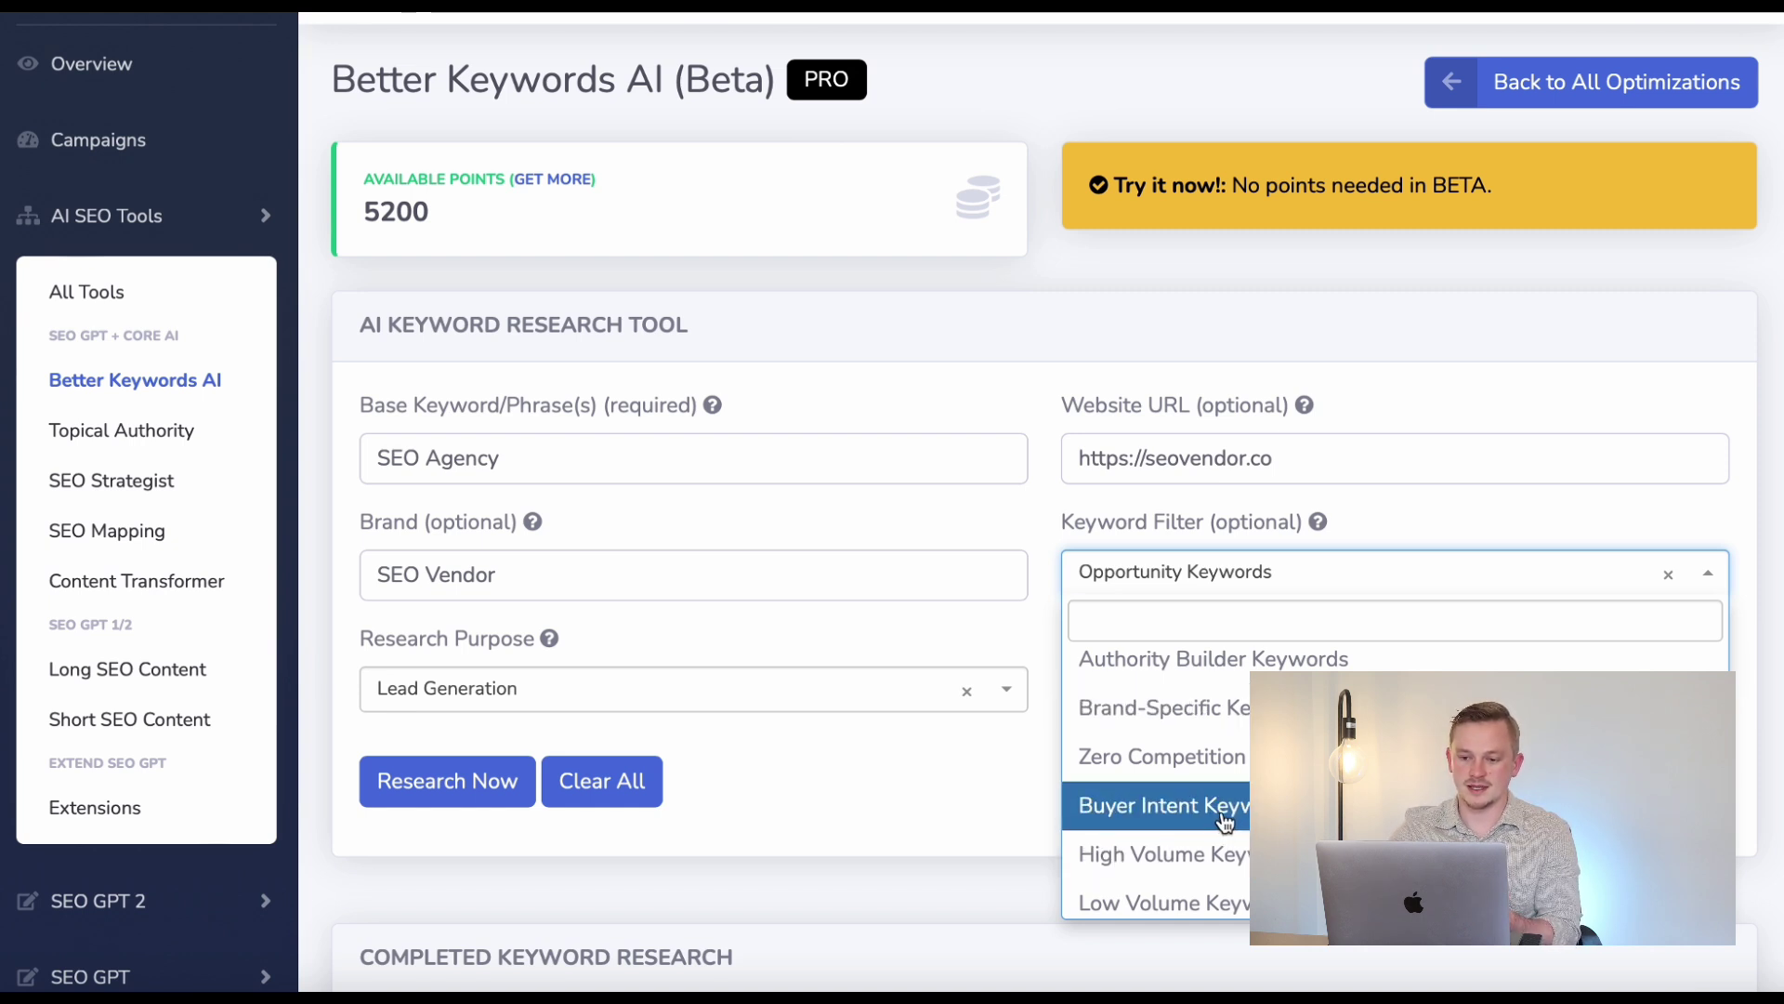
{"action": "scroll", "coordinate": [1158, 781], "scroll_direction": "down", "scroll_amount": 3}
{"action": "scroll", "coordinate": [1157, 782], "scroll_direction": "down", "scroll_amount": 3}
{"action": "scroll", "coordinate": [1157, 781], "scroll_direction": "down", "scroll_amount": 3}
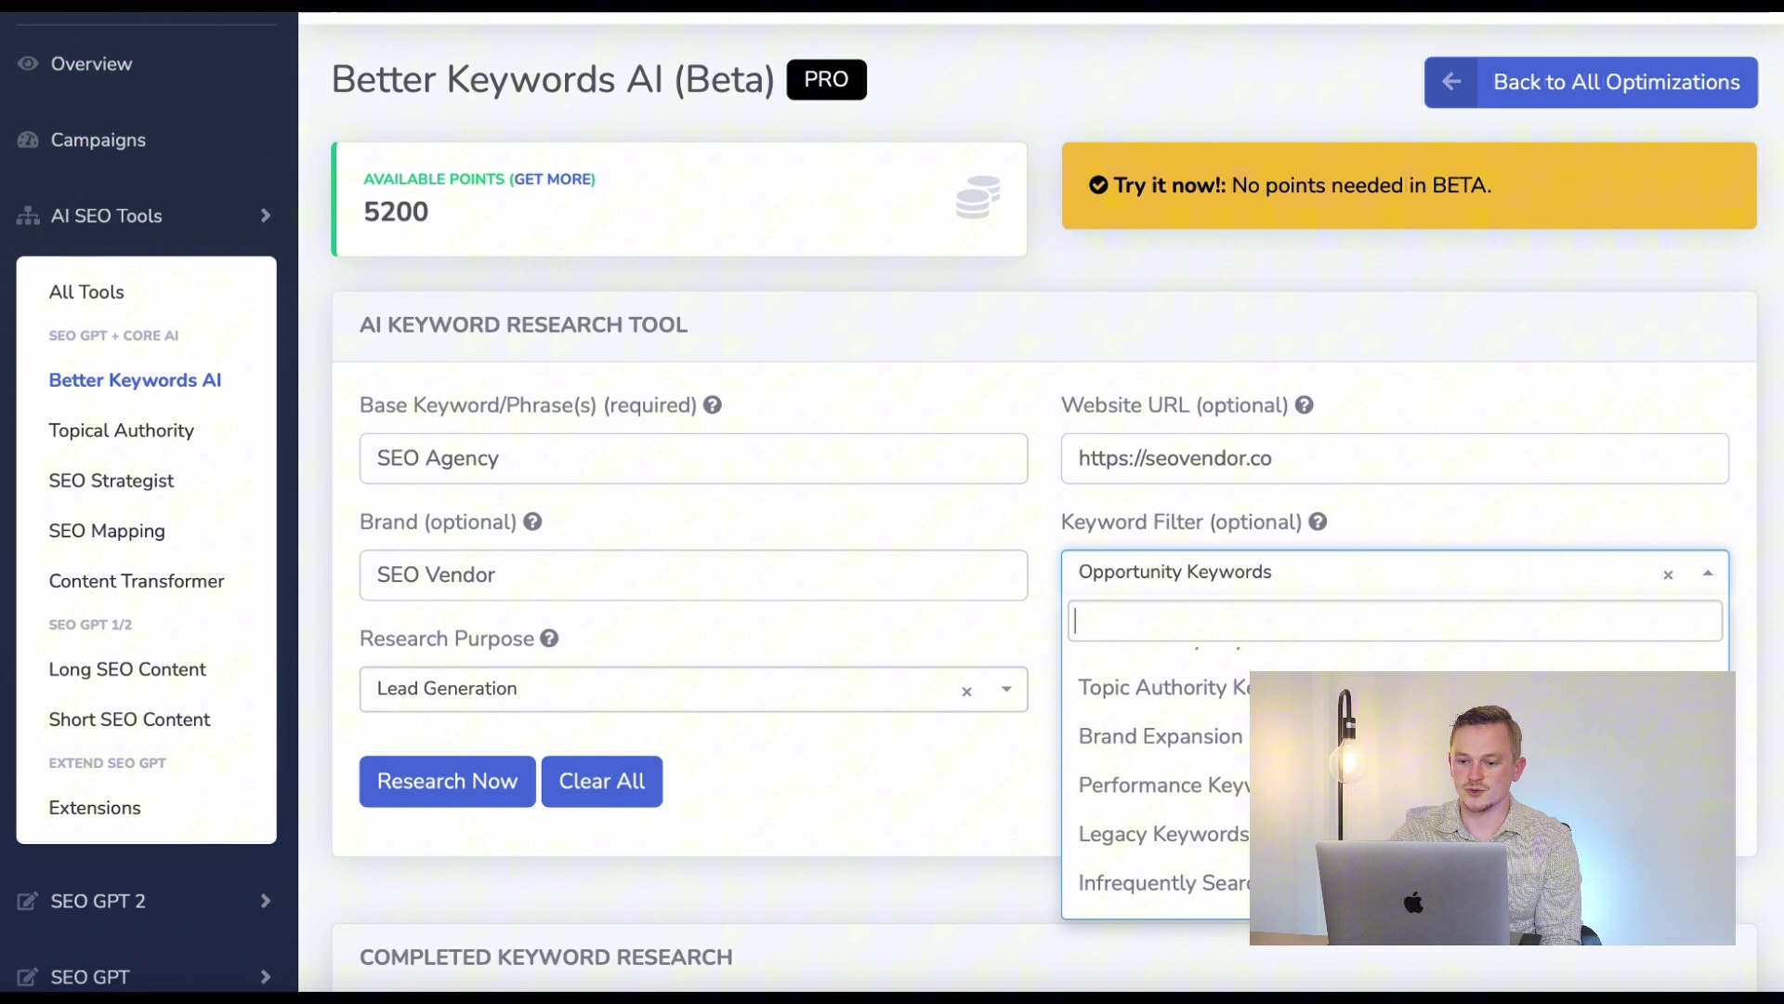
{"action": "scroll", "coordinate": [1158, 781], "scroll_direction": "down", "scroll_amount": 3}
{"action": "scroll", "coordinate": [1158, 795], "scroll_direction": "down", "scroll_amount": 3}
{"action": "scroll", "coordinate": [1157, 795], "scroll_direction": "down", "scroll_amount": 2}
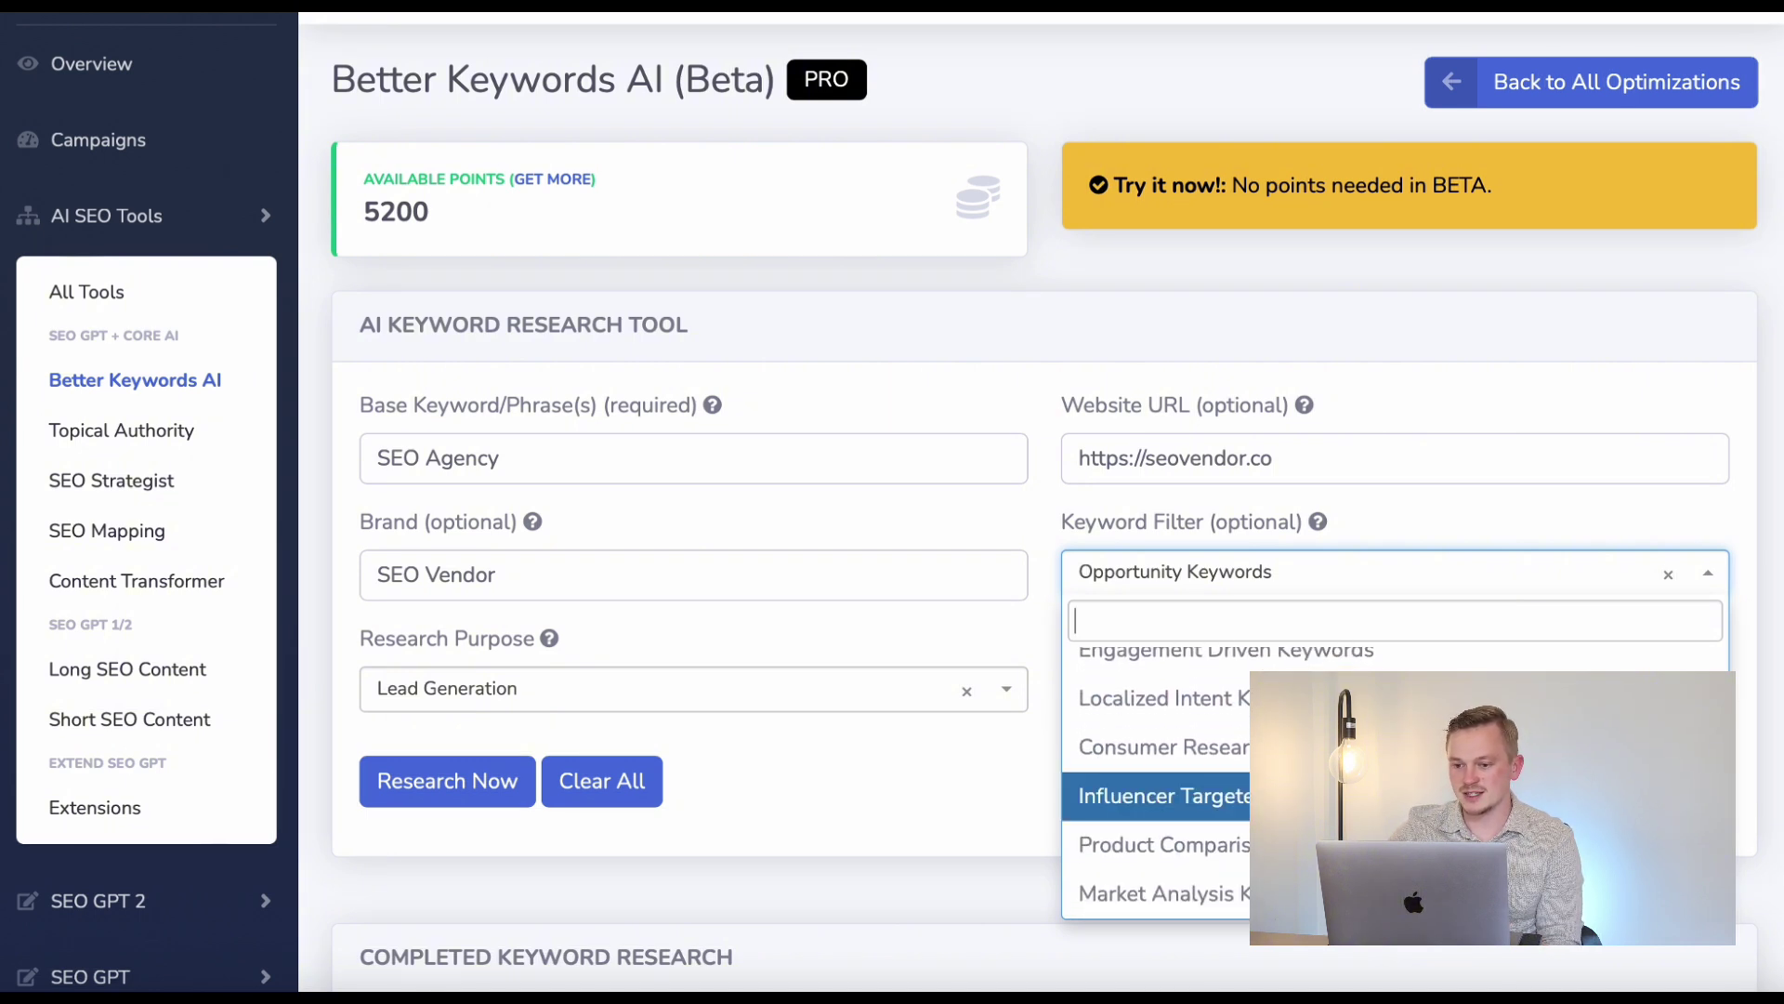
{"action": "type", "text": "or"}
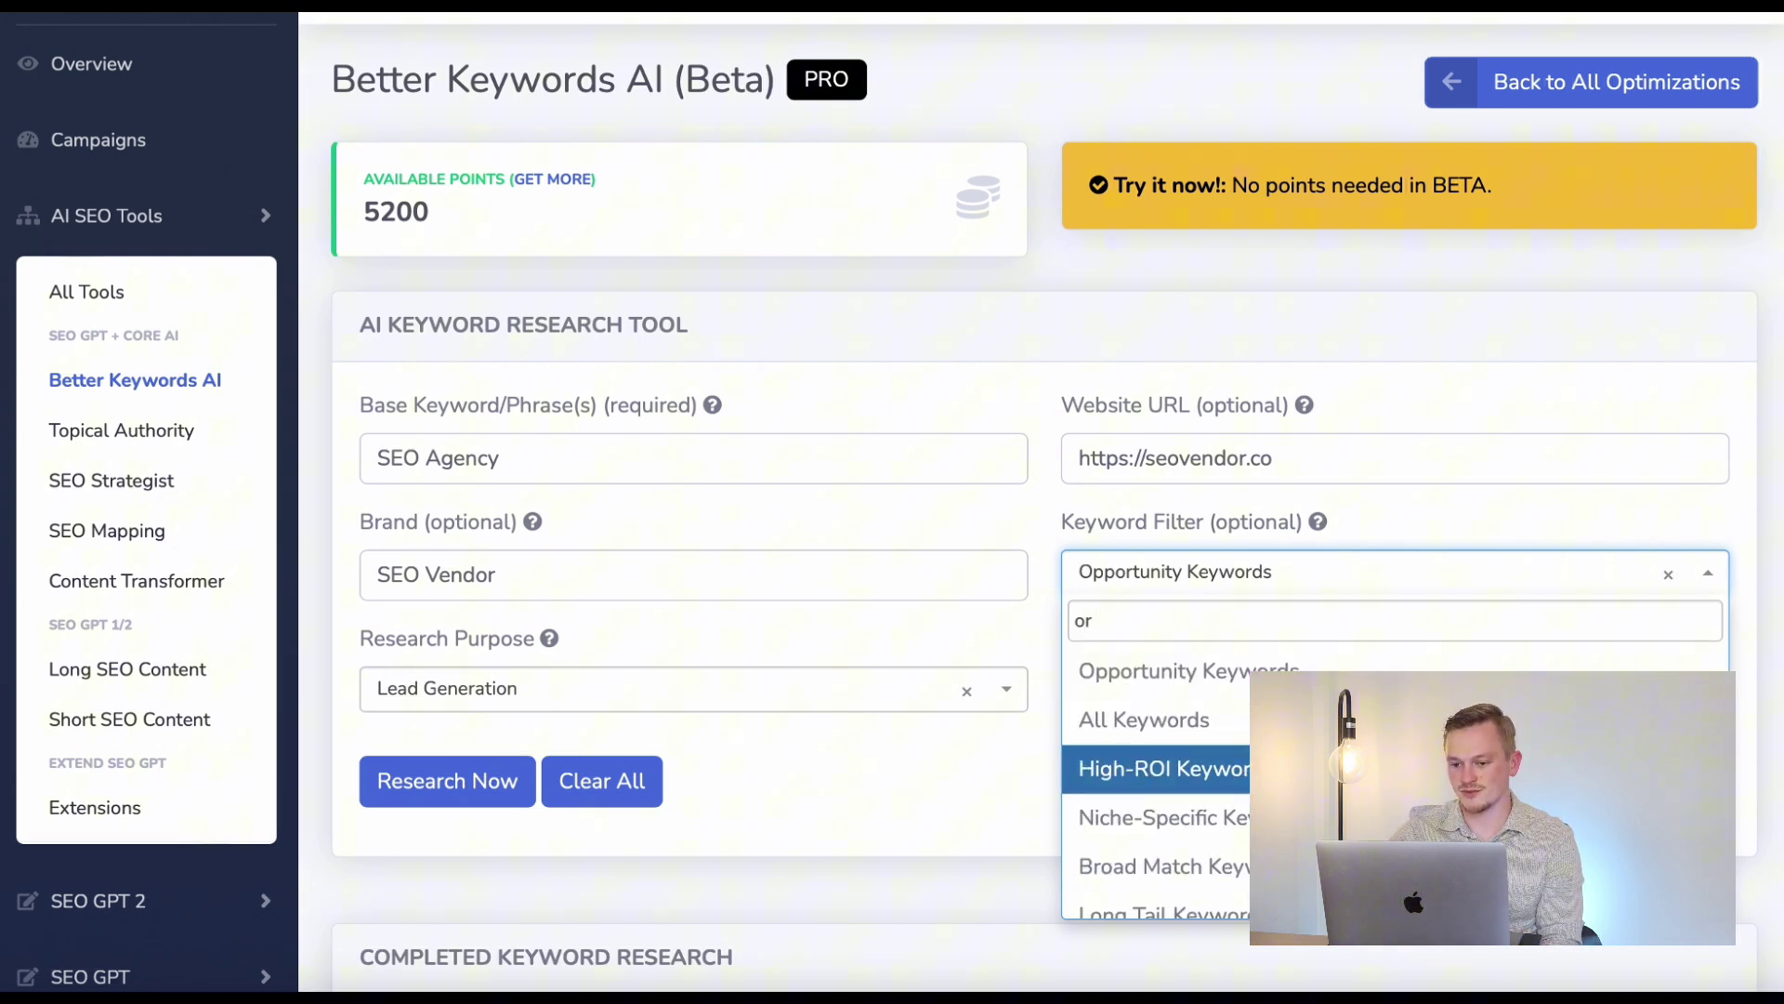
{"action": "scroll", "coordinate": [1213, 781], "scroll_direction": "down", "scroll_amount": 3}
{"action": "type", "text": "ga"}
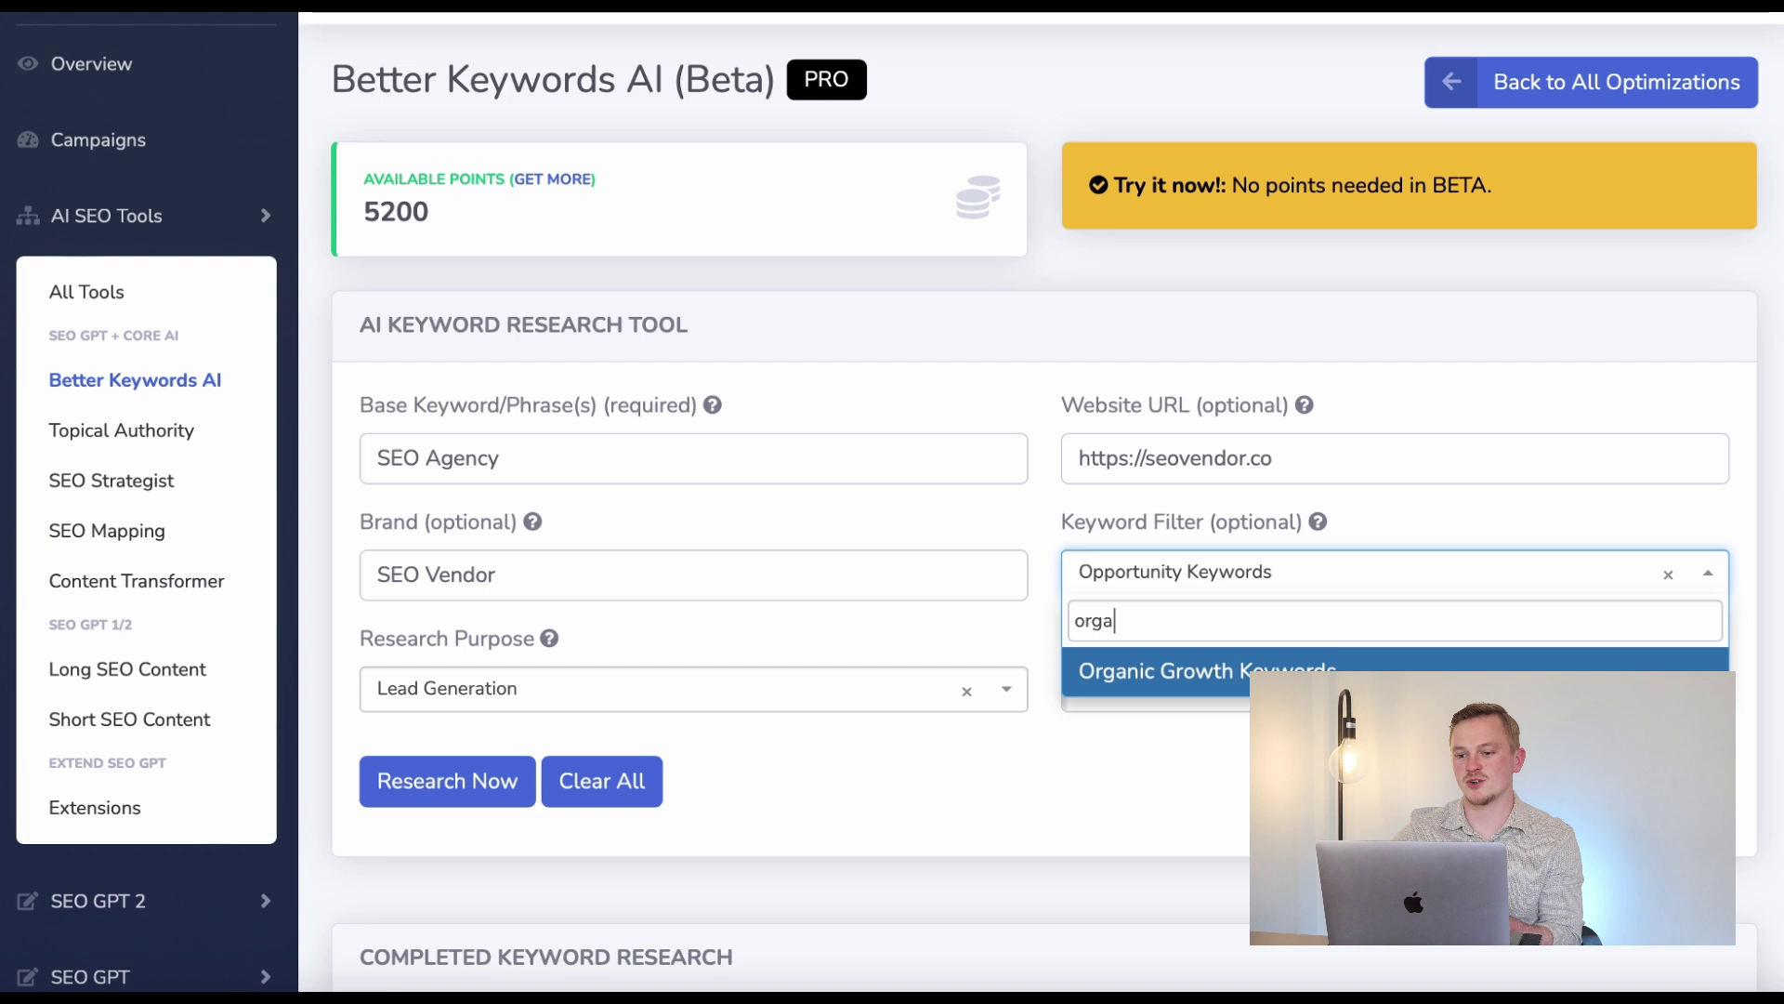
{"action": "left_click", "coordinate": [1223, 683]}
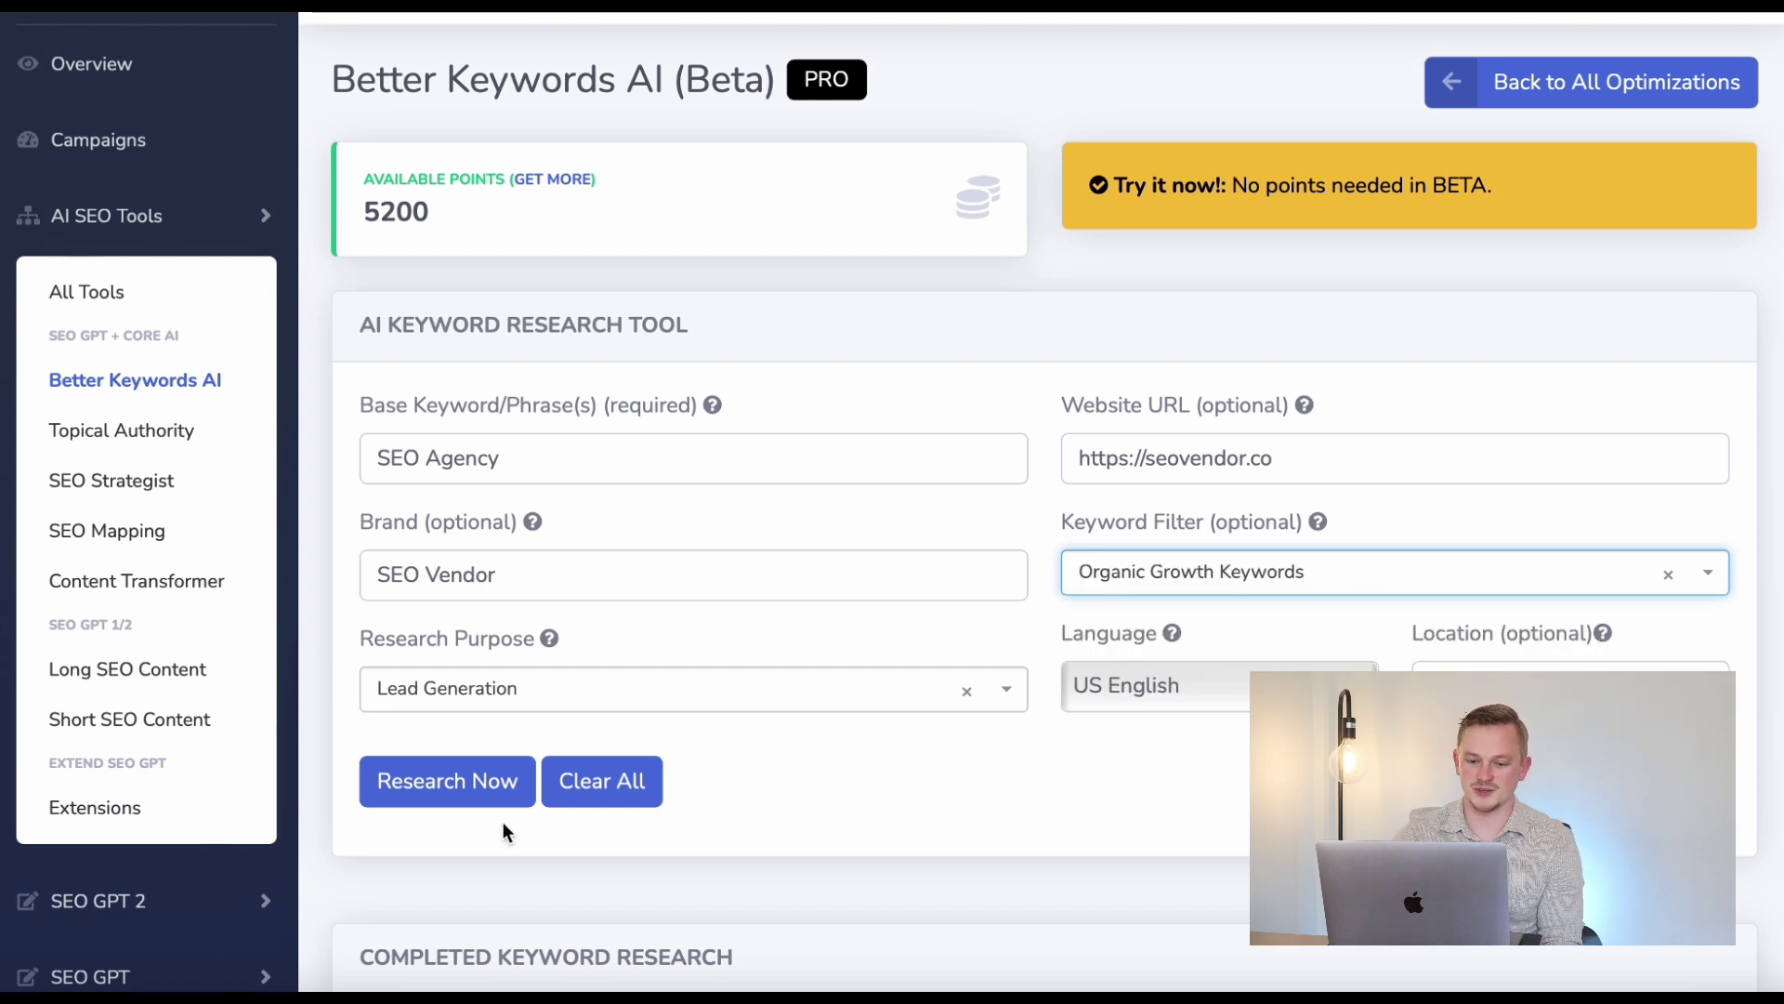
Run Research Now and review the SEO Agency keyword results table from the top.
{"action": "left_click", "coordinate": [448, 792]}
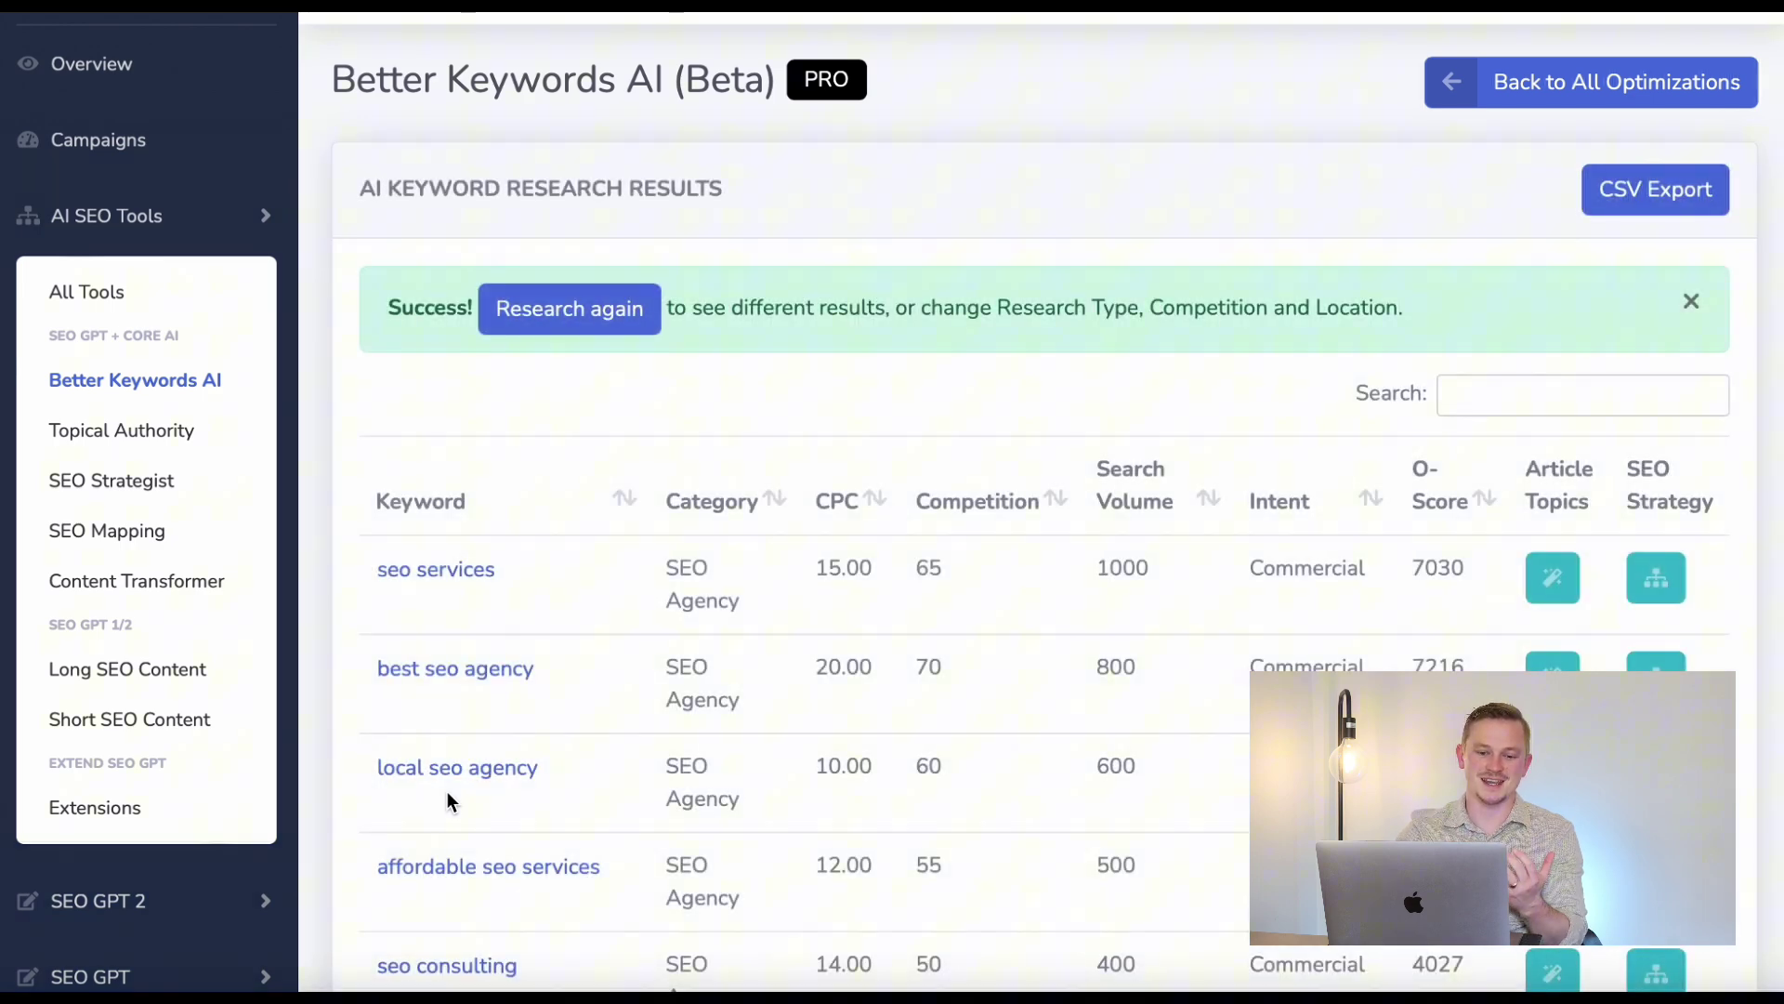
{"action": "scroll", "coordinate": [448, 798], "scroll_direction": "down", "scroll_amount": 1}
{"action": "scroll", "coordinate": [448, 800], "scroll_direction": "down", "scroll_amount": 1}
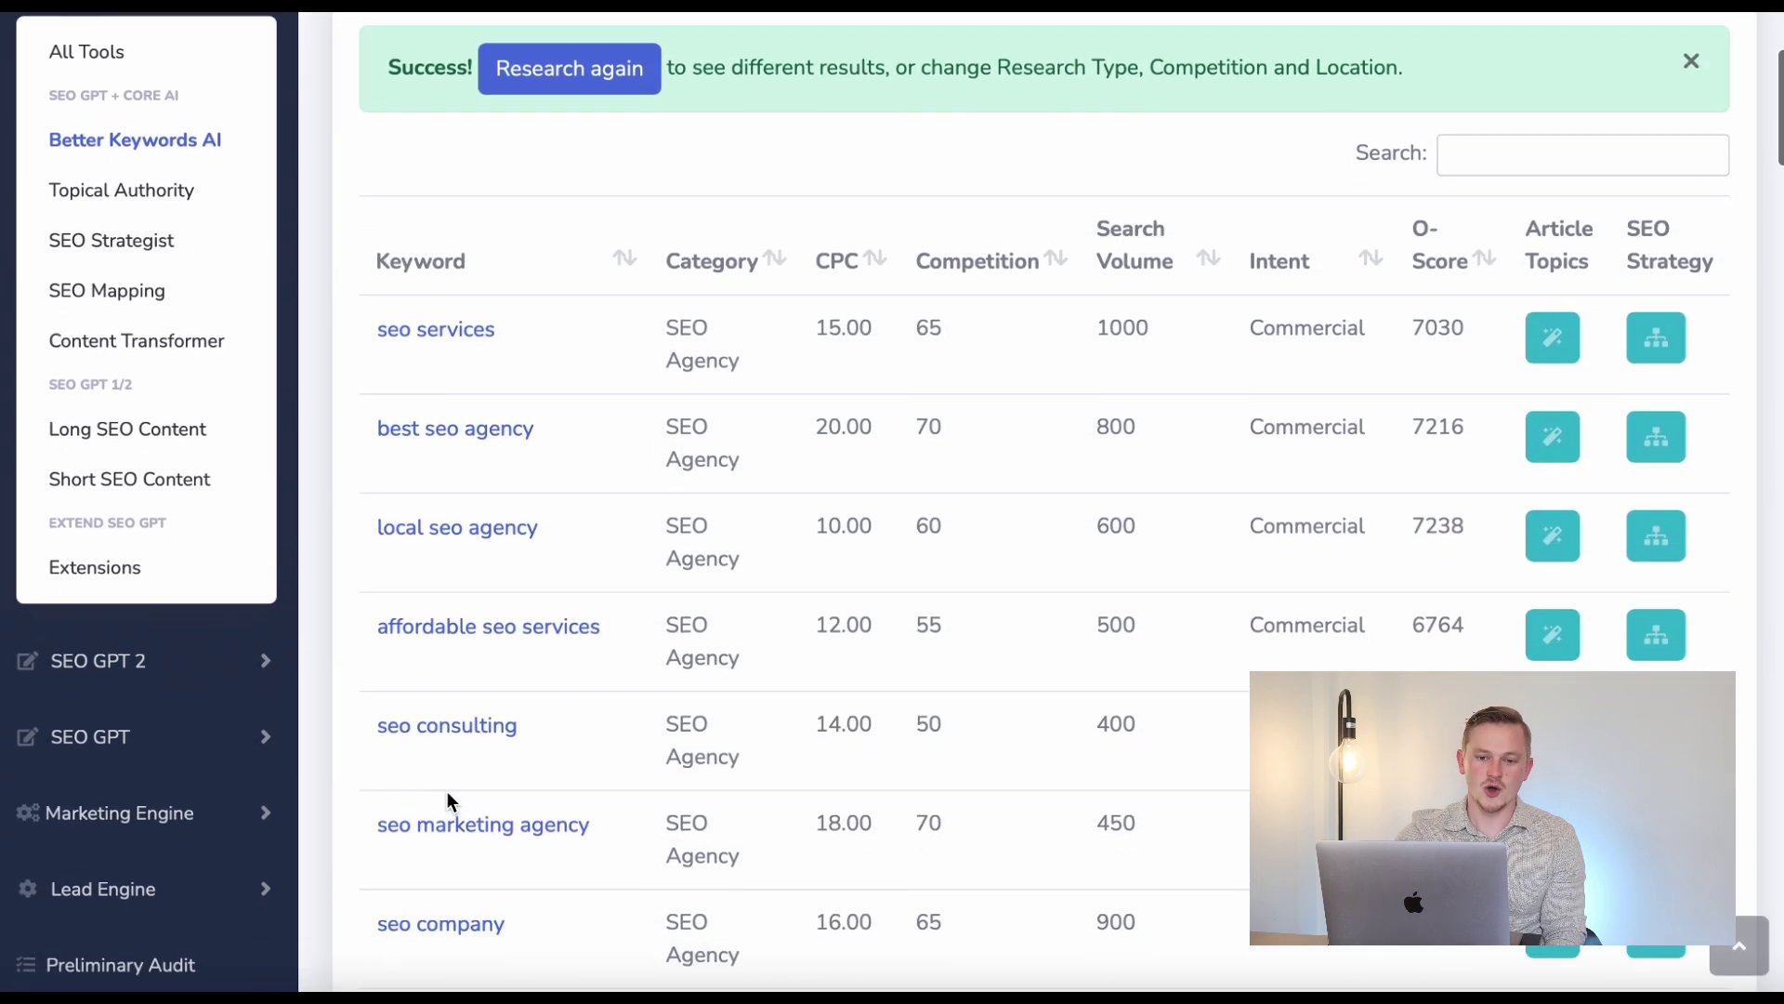
{"action": "scroll", "coordinate": [448, 800], "scroll_direction": "down", "scroll_amount": 1}
{"action": "scroll", "coordinate": [448, 799], "scroll_direction": "down", "scroll_amount": 2}
{"action": "scroll", "coordinate": [447, 804], "scroll_direction": "down", "scroll_amount": 2}
{"action": "scroll", "coordinate": [448, 804], "scroll_direction": "down", "scroll_amount": 5}
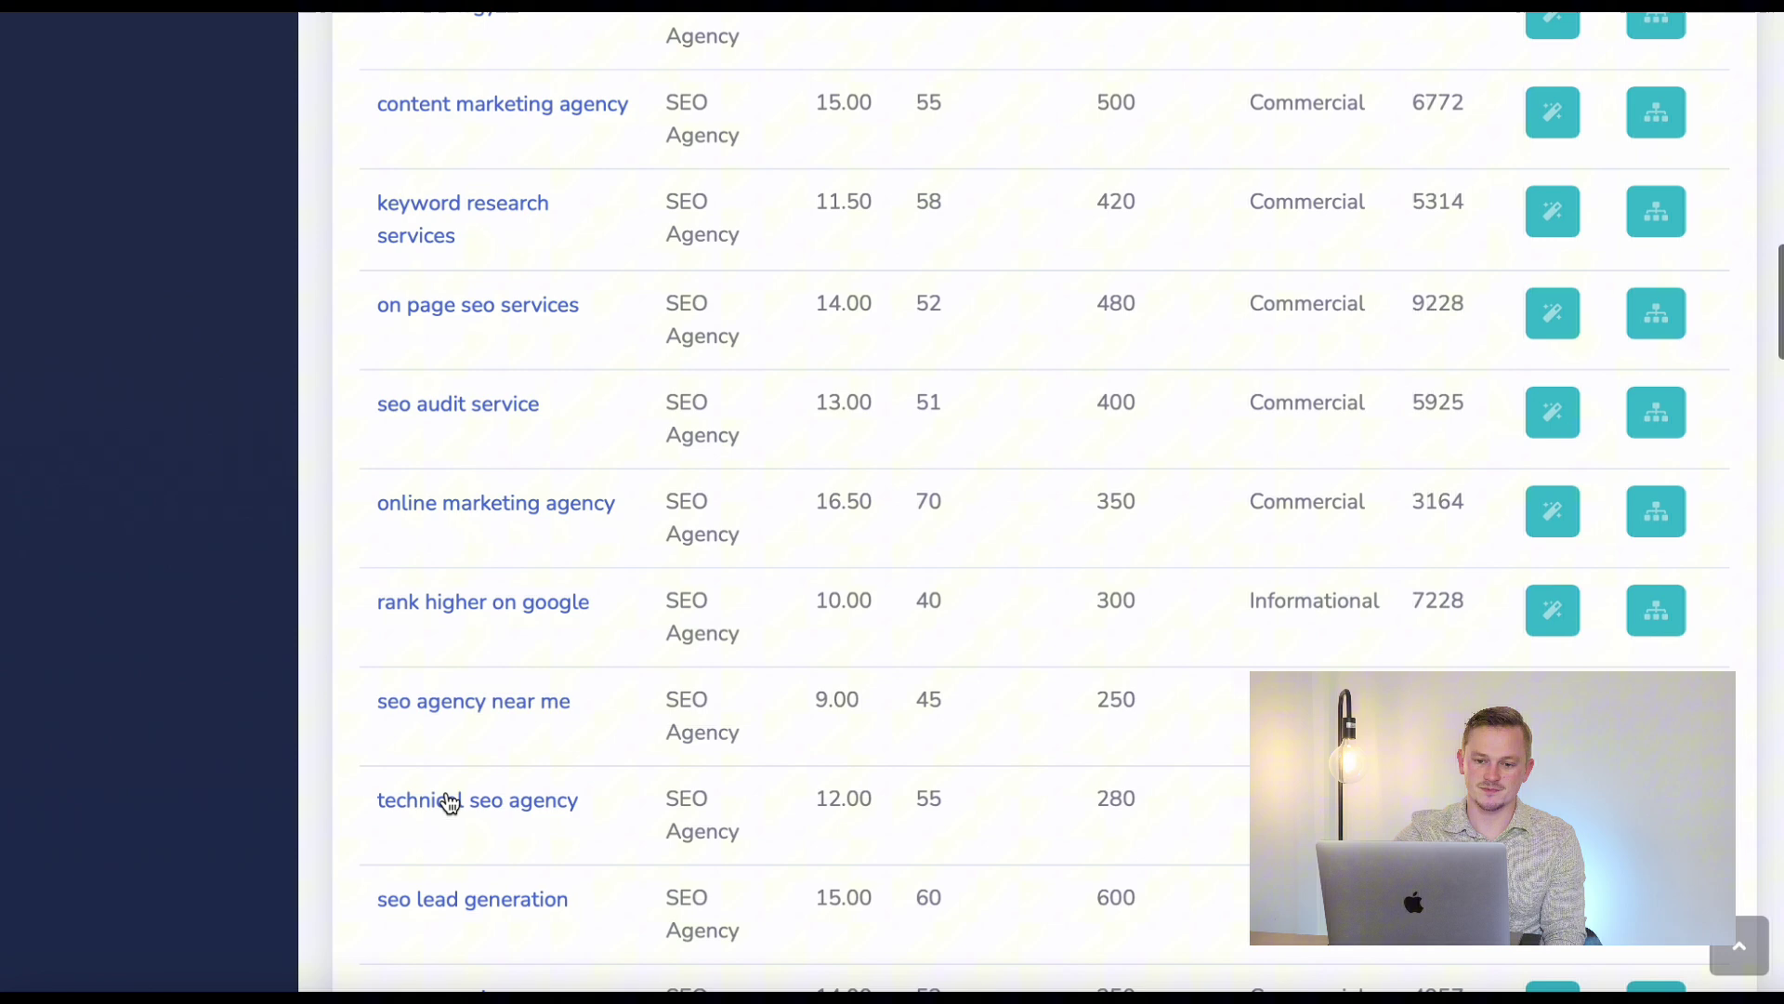
{"action": "scroll", "coordinate": [448, 804], "scroll_direction": "down", "scroll_amount": 5}
{"action": "key", "text": "Home"}
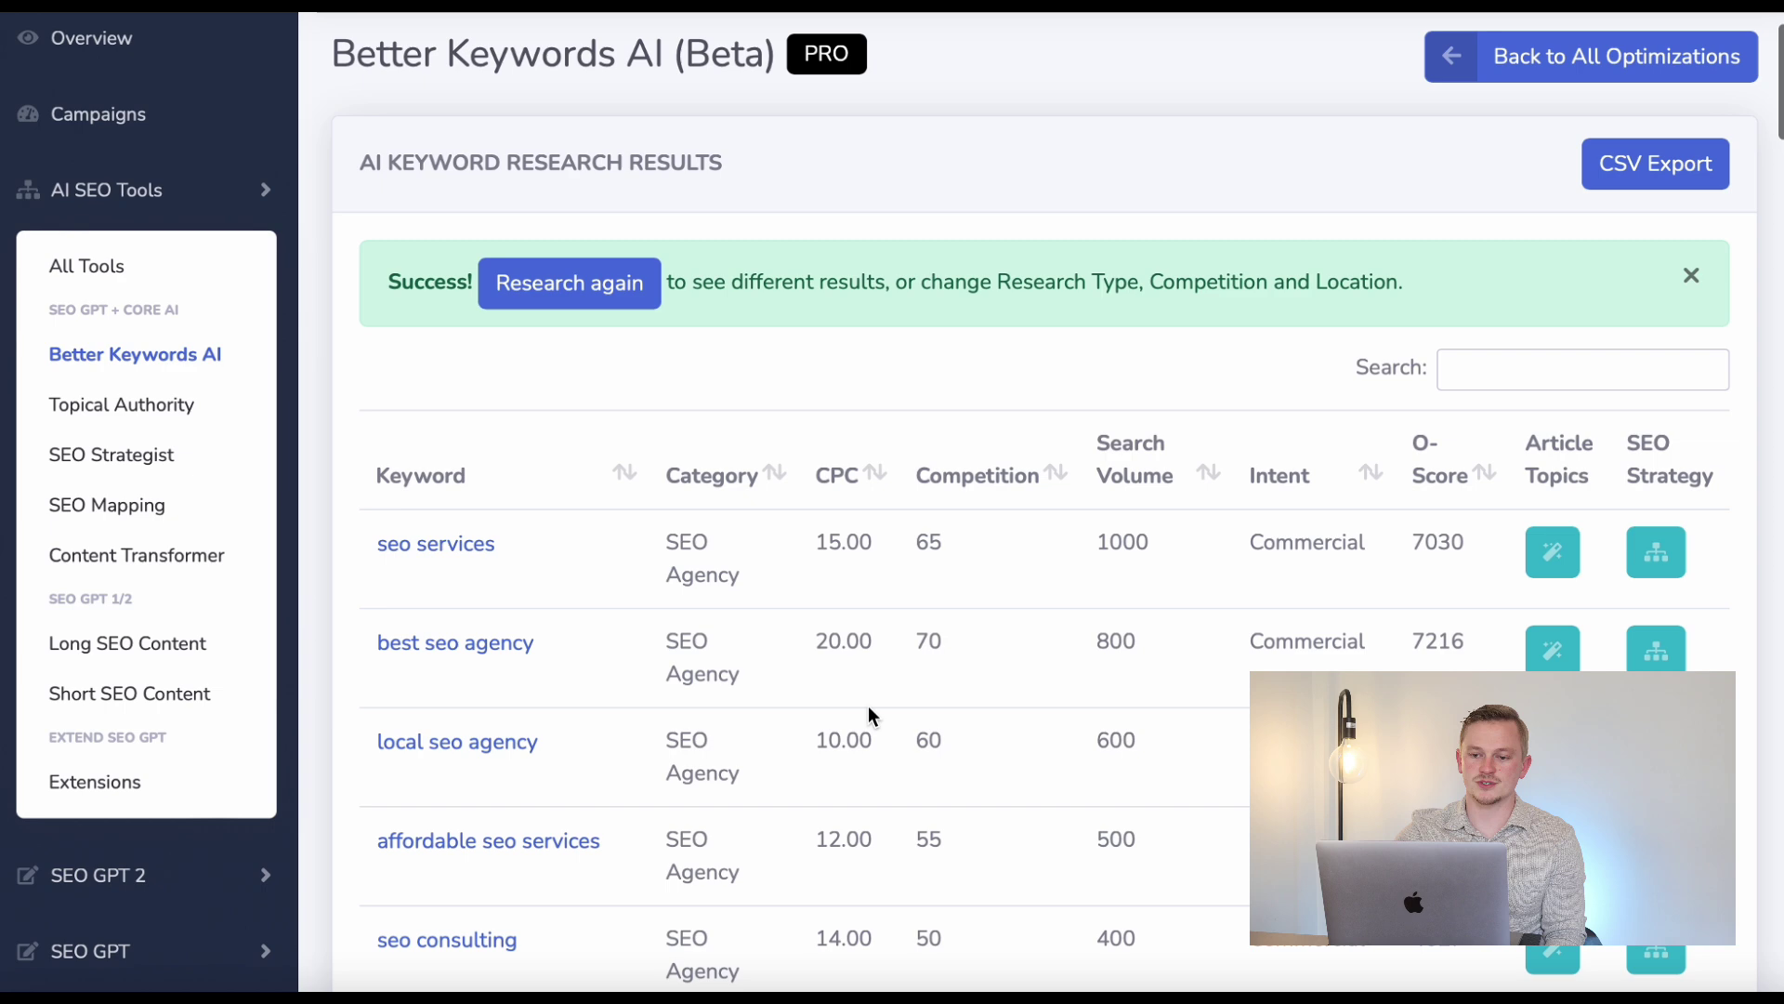
{"action": "scroll", "coordinate": [861, 845], "scroll_direction": "down", "scroll_amount": 1}
{"action": "scroll", "coordinate": [861, 844], "scroll_direction": "down", "scroll_amount": 1}
{"action": "scroll", "coordinate": [859, 845], "scroll_direction": "up", "scroll_amount": 2}
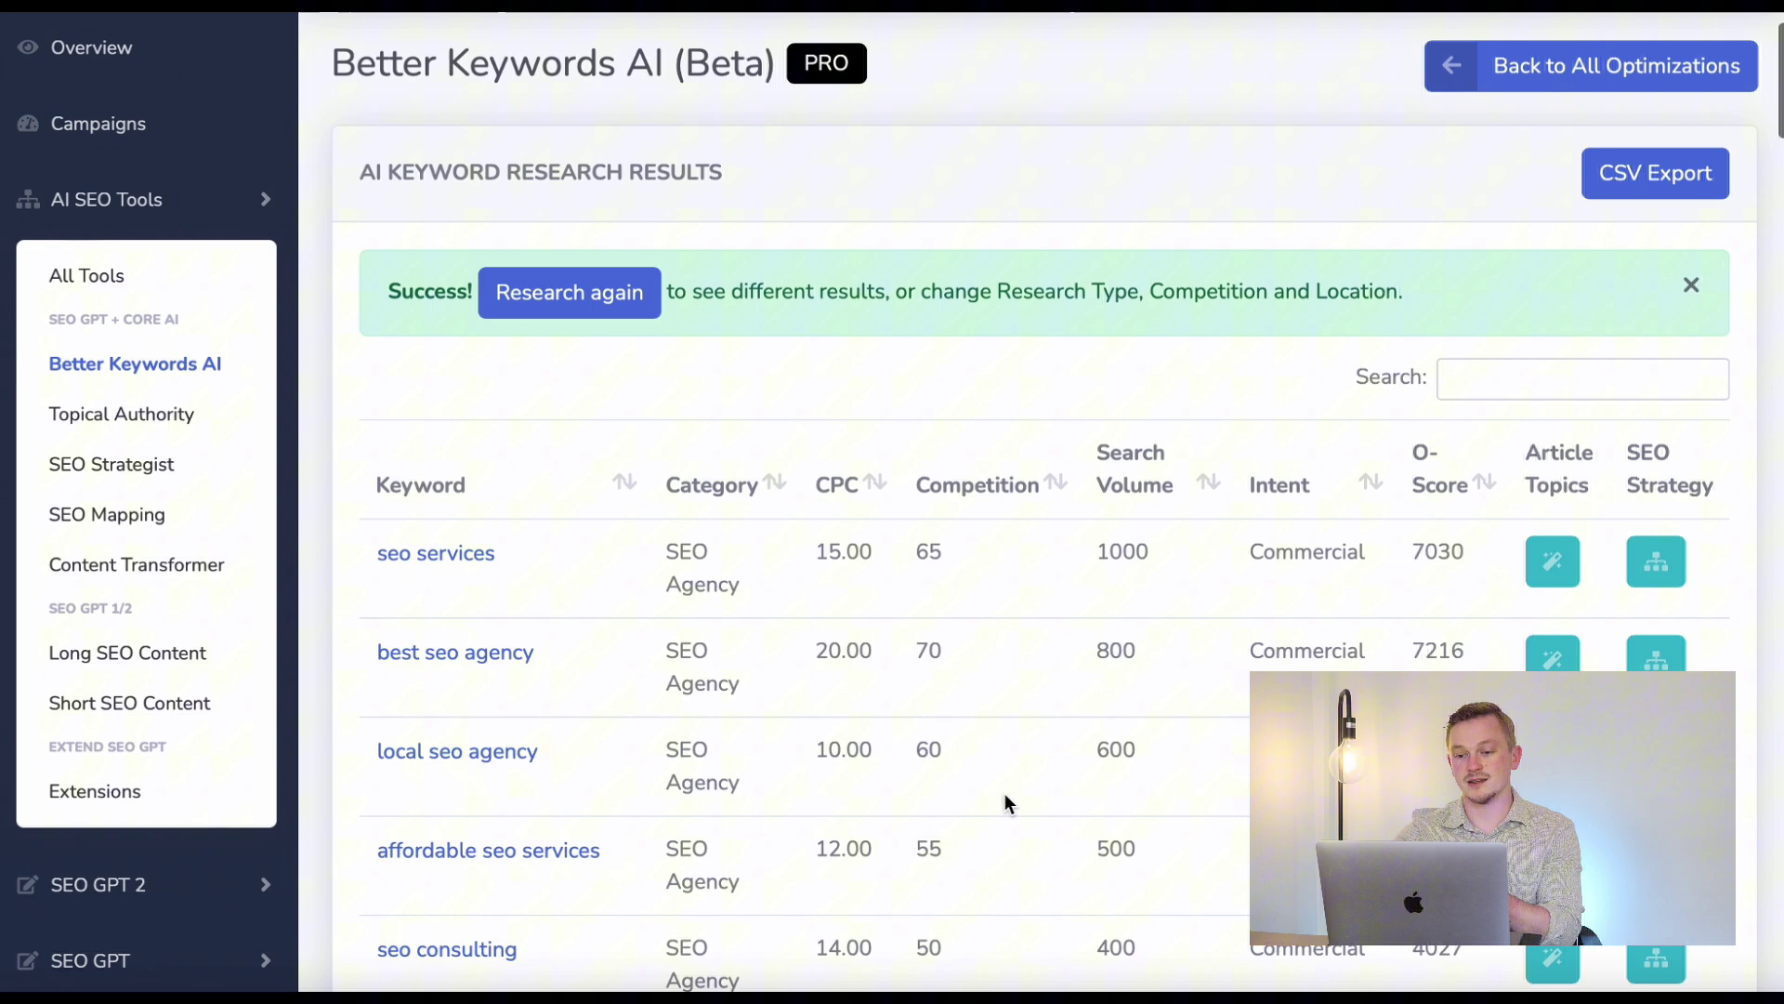
{"action": "scroll", "coordinate": [1086, 819], "scroll_direction": "down", "scroll_amount": 1}
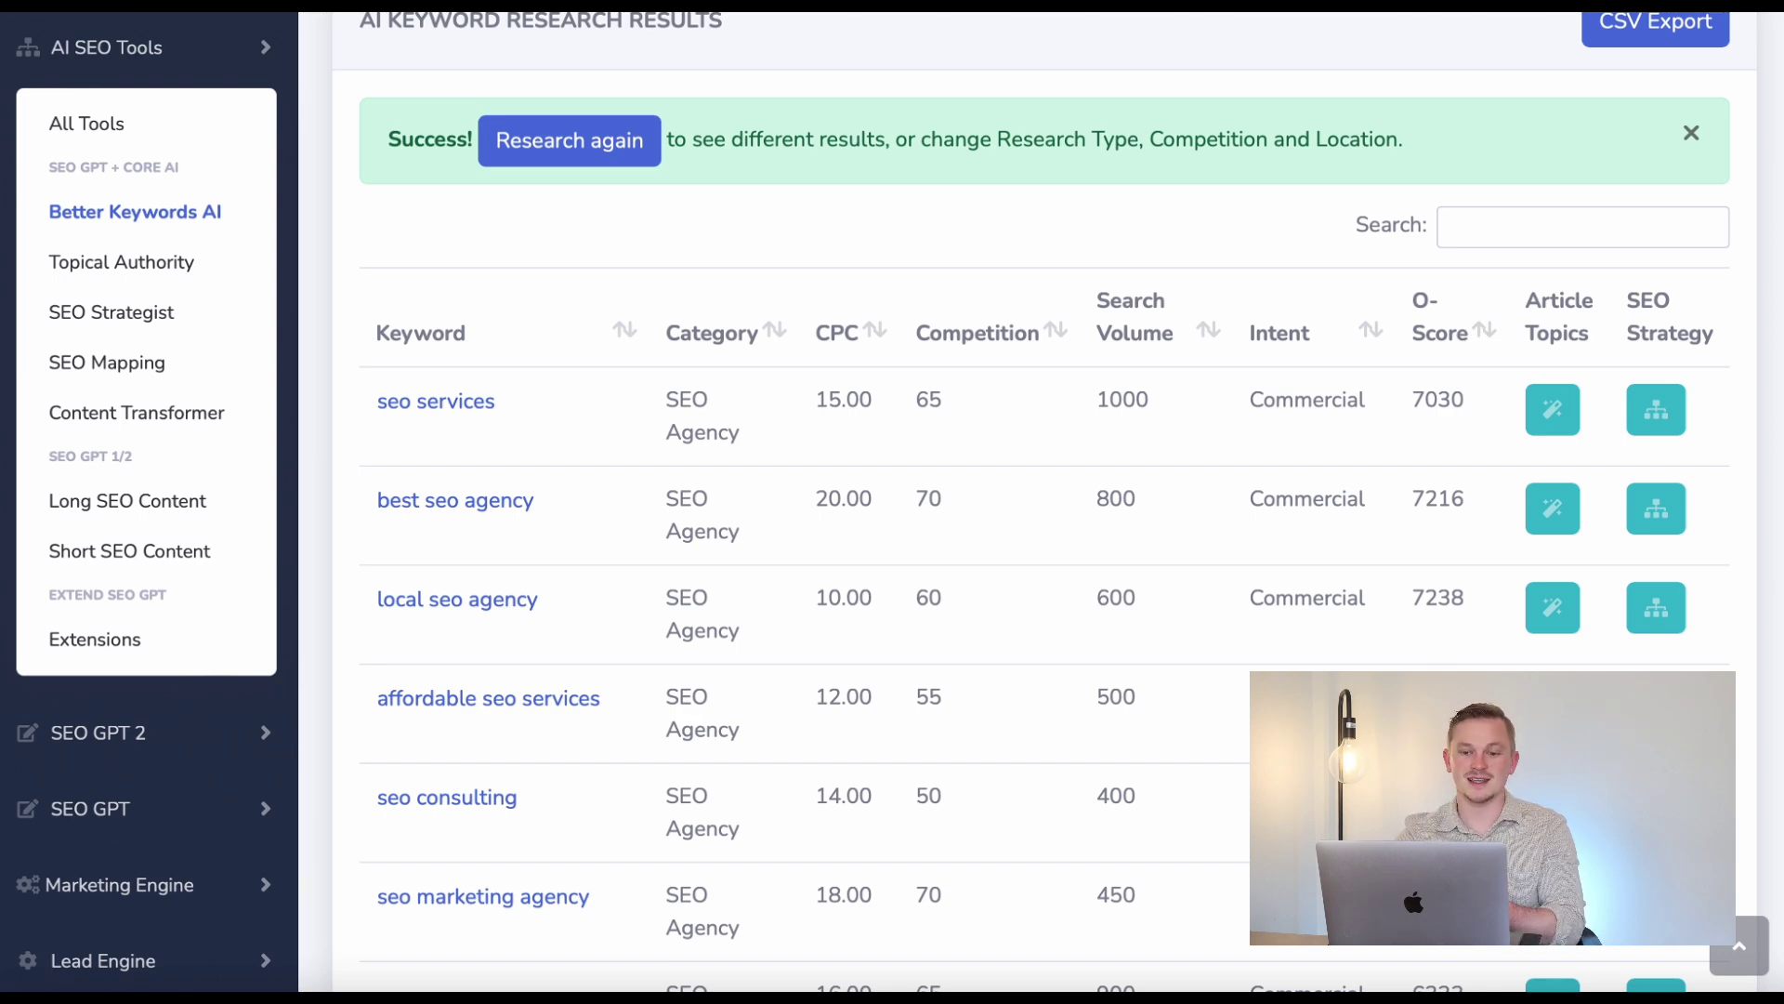
{"action": "scroll", "coordinate": [1445, 655], "scroll_direction": "down", "scroll_amount": 1}
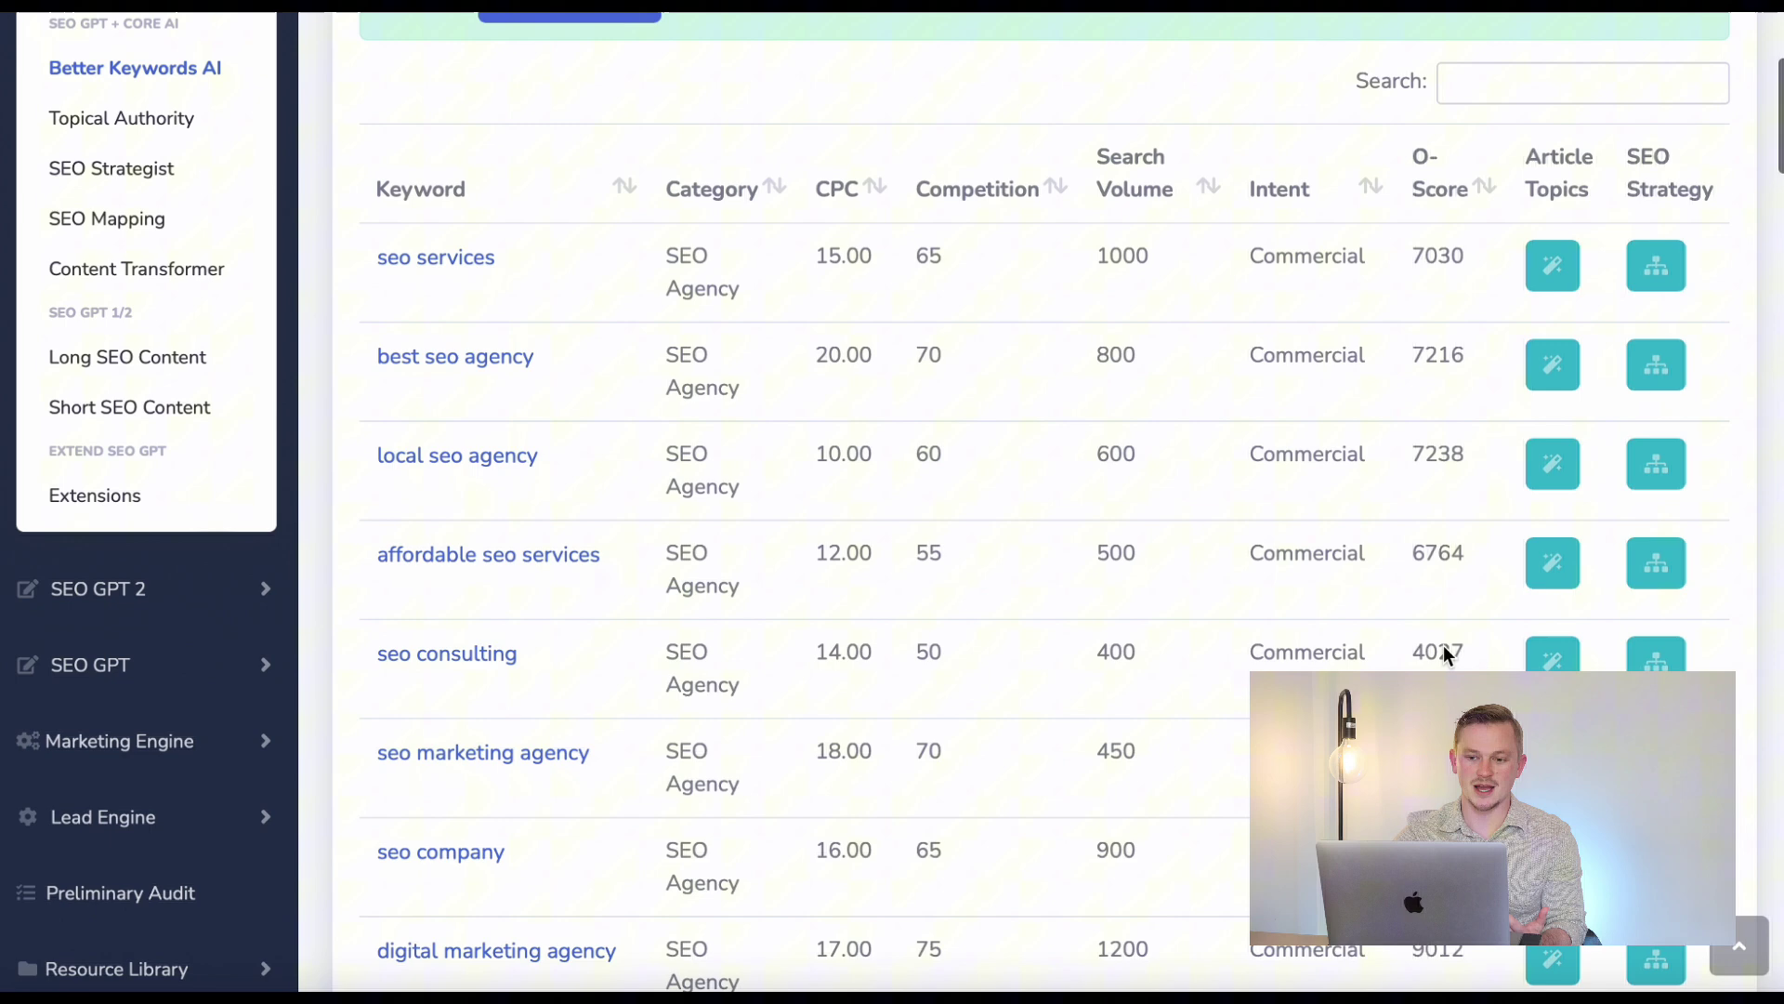
{"action": "scroll", "coordinate": [1444, 655], "scroll_direction": "up", "scroll_amount": 2}
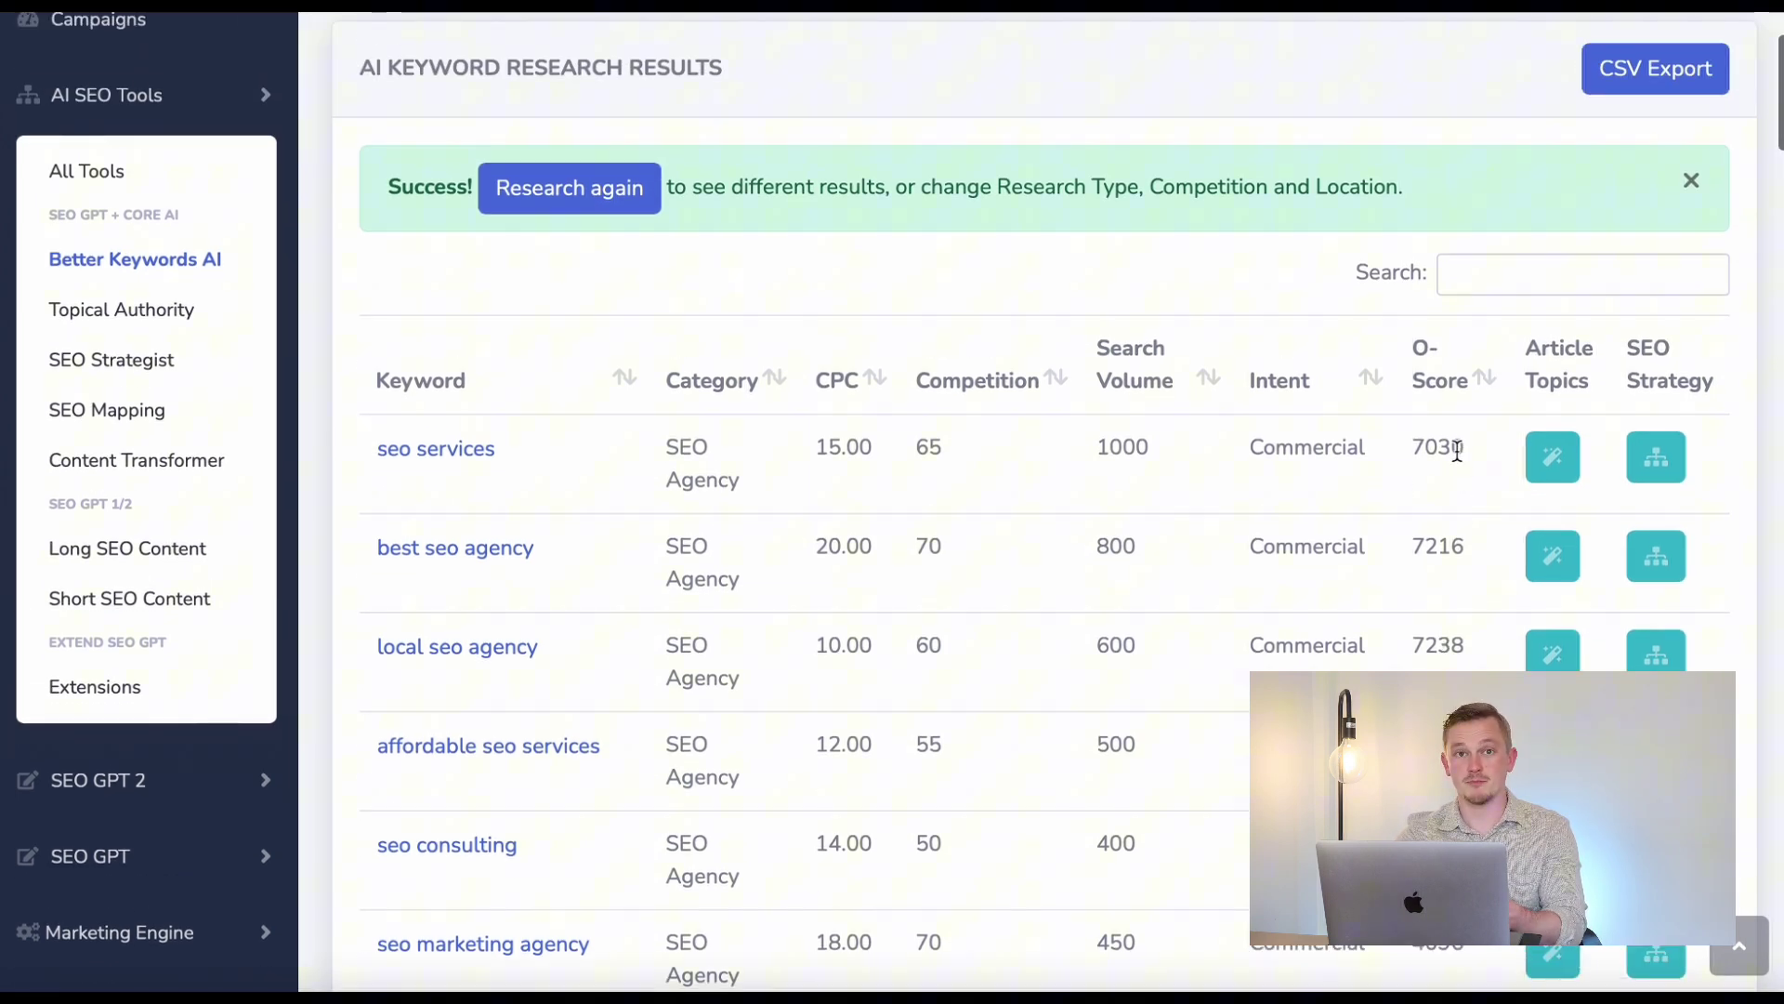
{"action": "left_click_drag", "start_coordinate": [1457, 449], "coordinate": [1417, 444]}
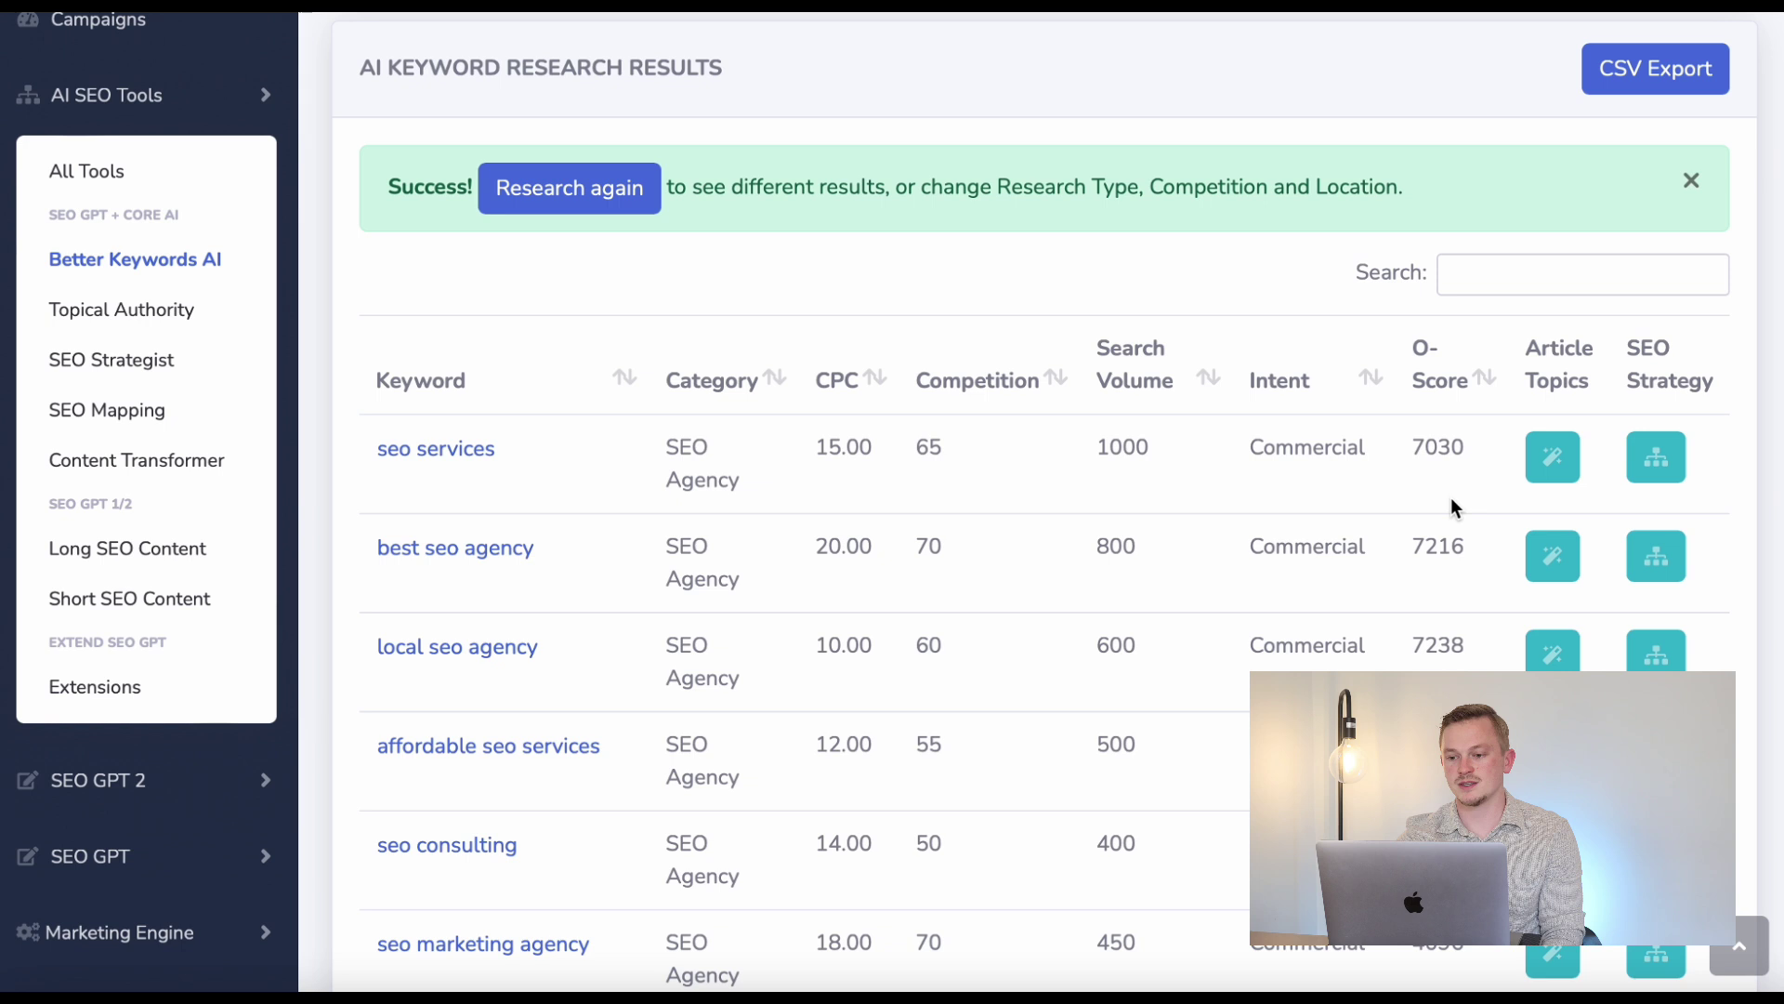
Sort results by O-Score ascending, briefly filter for 'best', then clear the search.
{"action": "left_click", "coordinate": [1491, 384]}
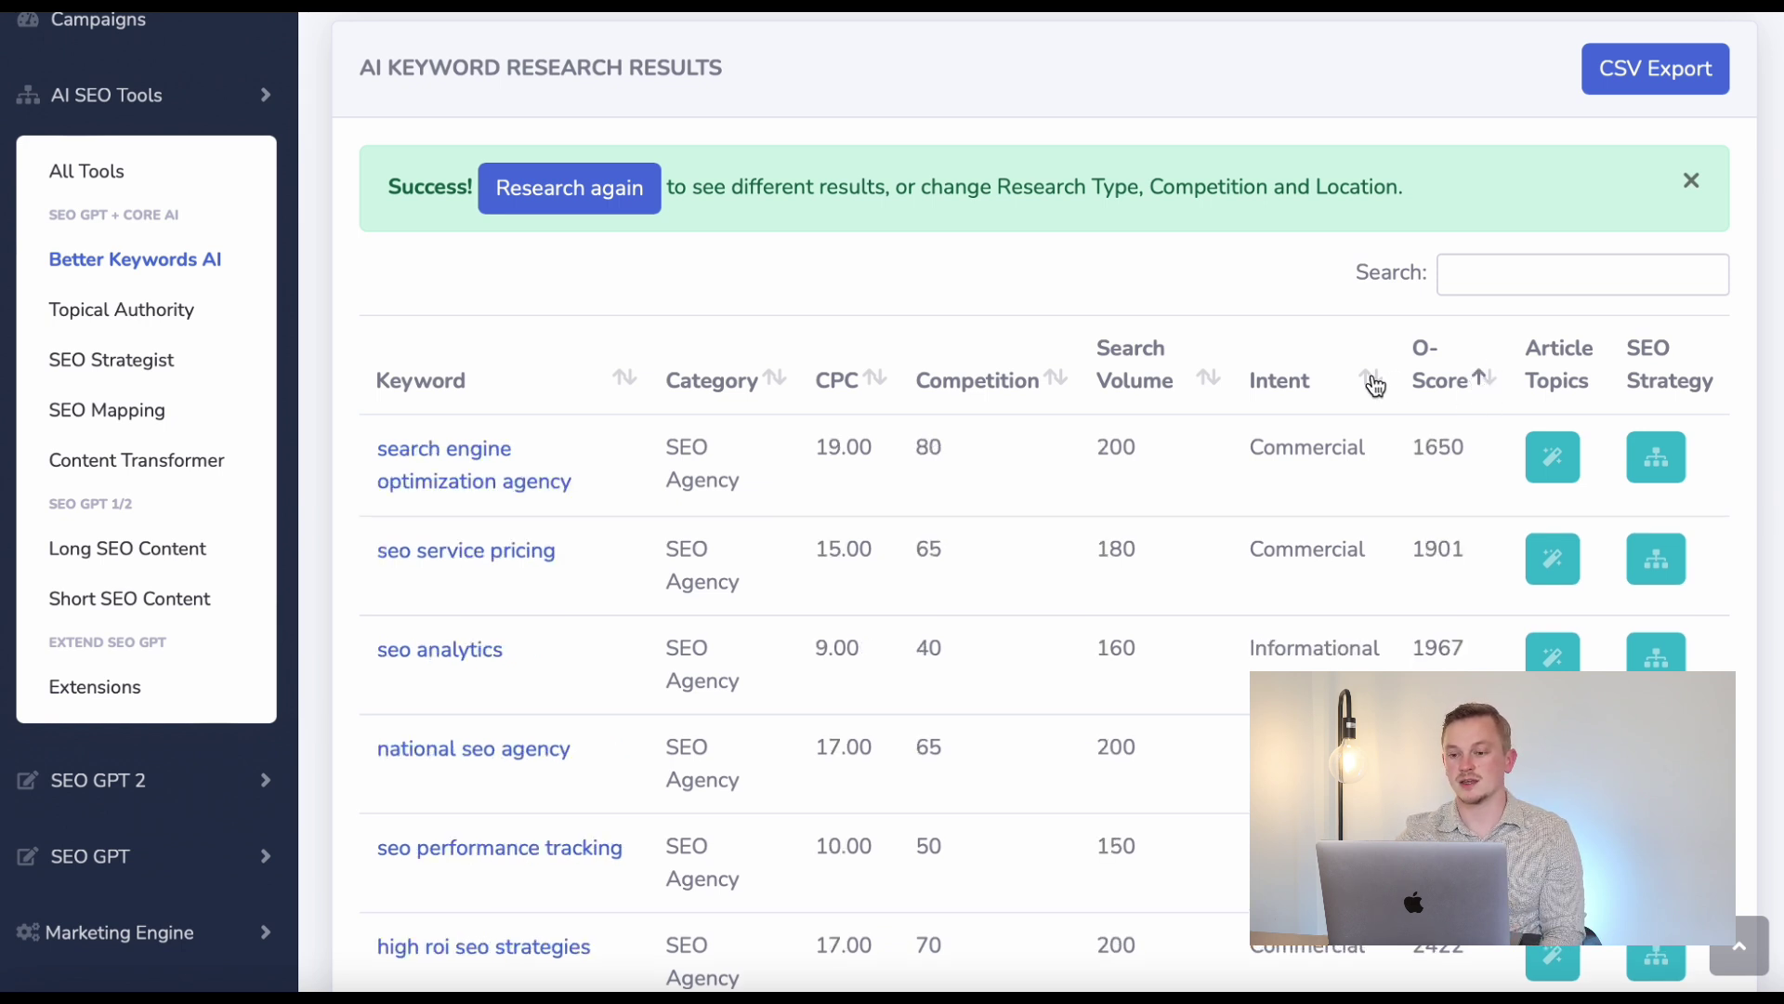
{"action": "left_click", "coordinate": [1497, 281]}
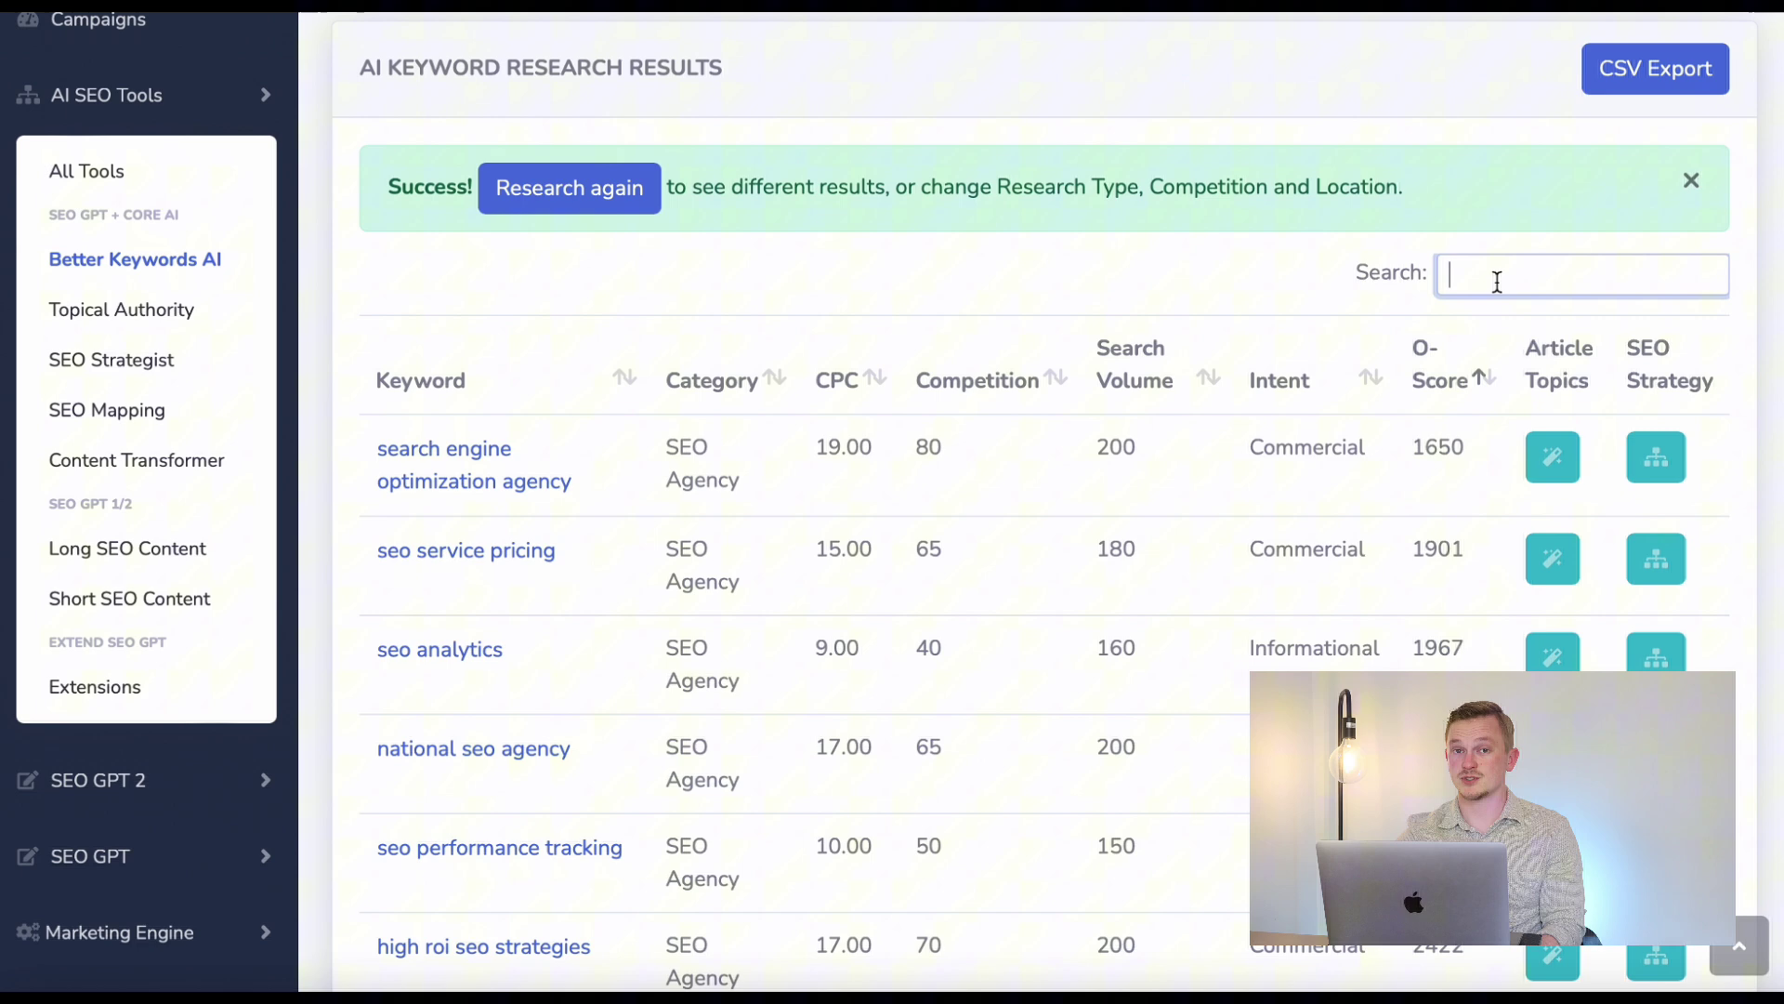
{"action": "type", "text": "best"}
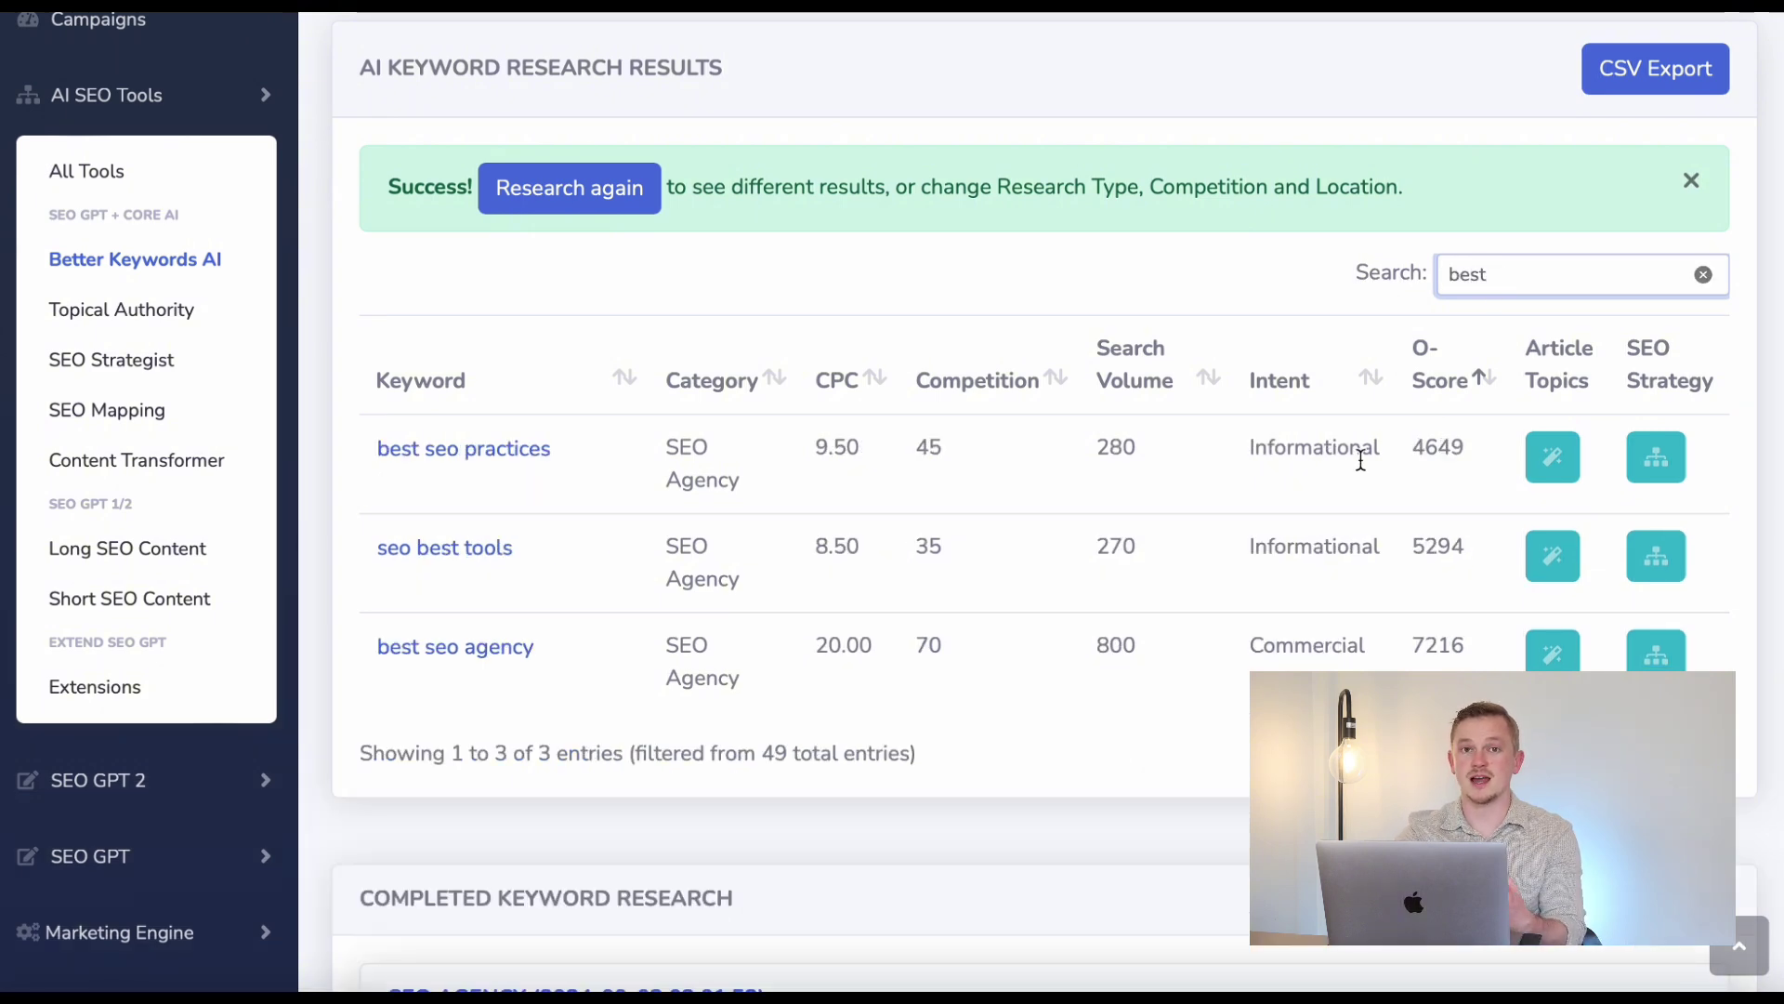
{"action": "scroll", "coordinate": [1525, 145], "scroll_direction": "up", "scroll_amount": 1}
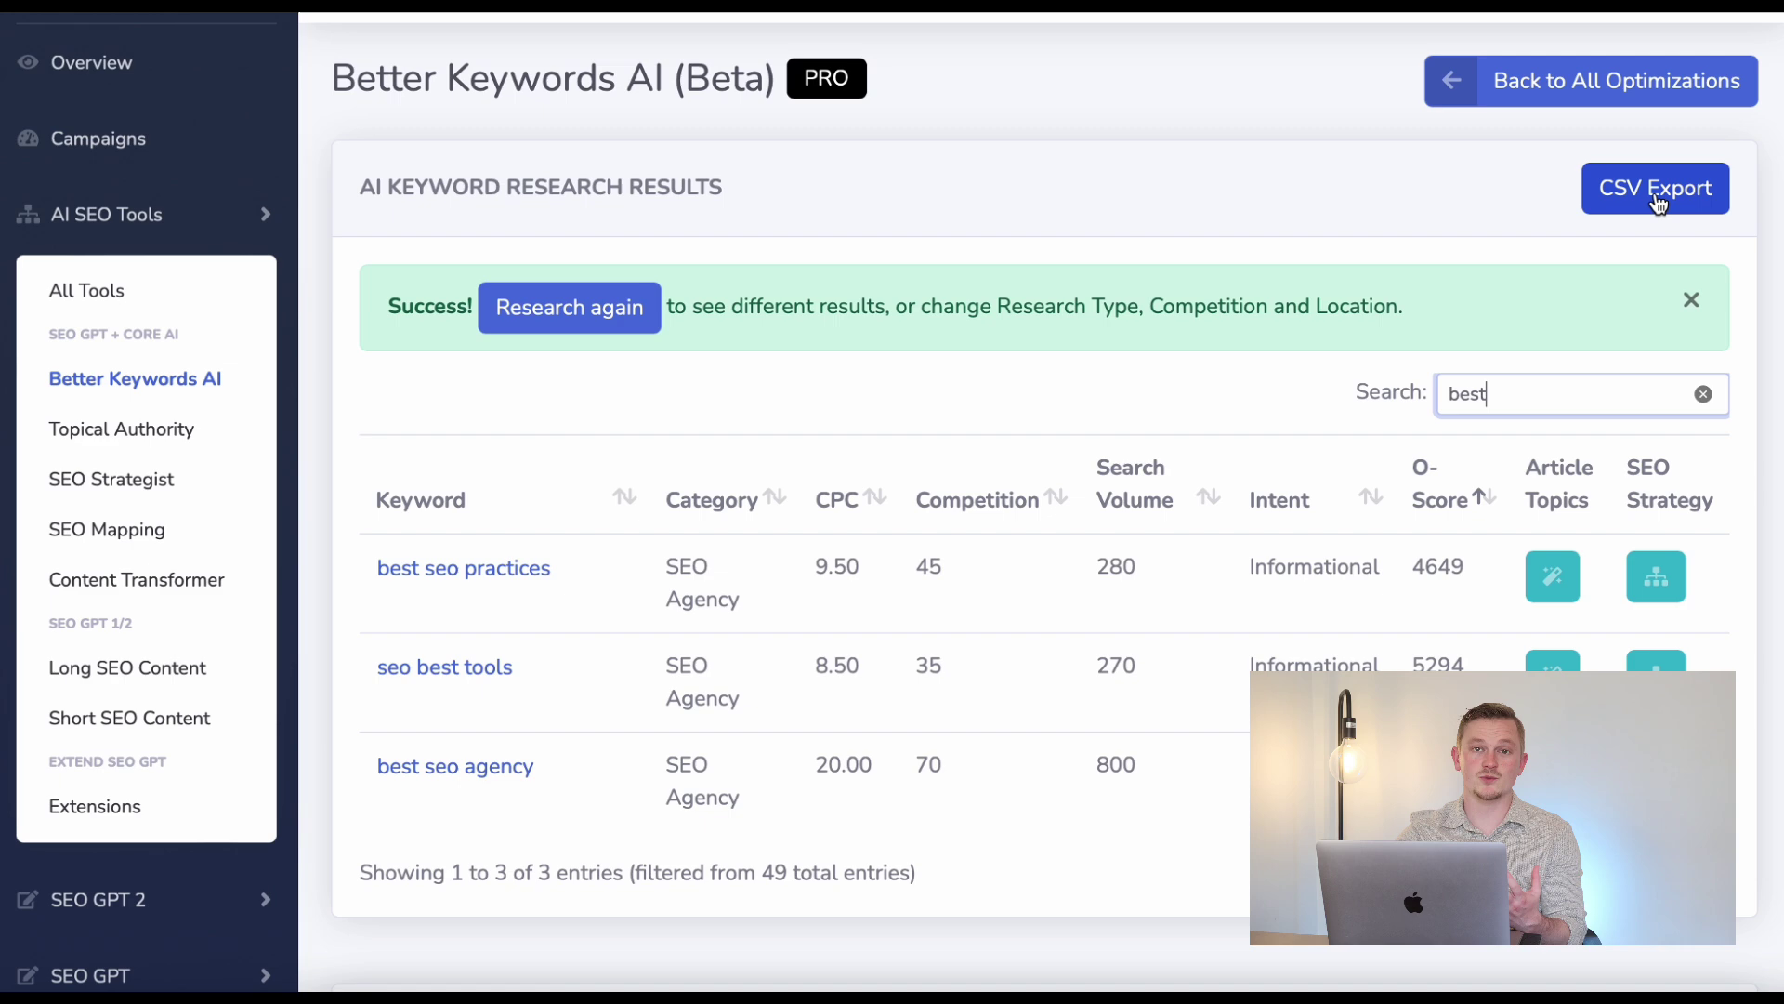
{"action": "key", "text": "BackSpace"}
{"action": "key", "text": "BackSpace"}
{"action": "key", "text": "BackSpace"}
{"action": "scroll", "coordinate": [627, 667], "scroll_direction": "down", "scroll_amount": 1}
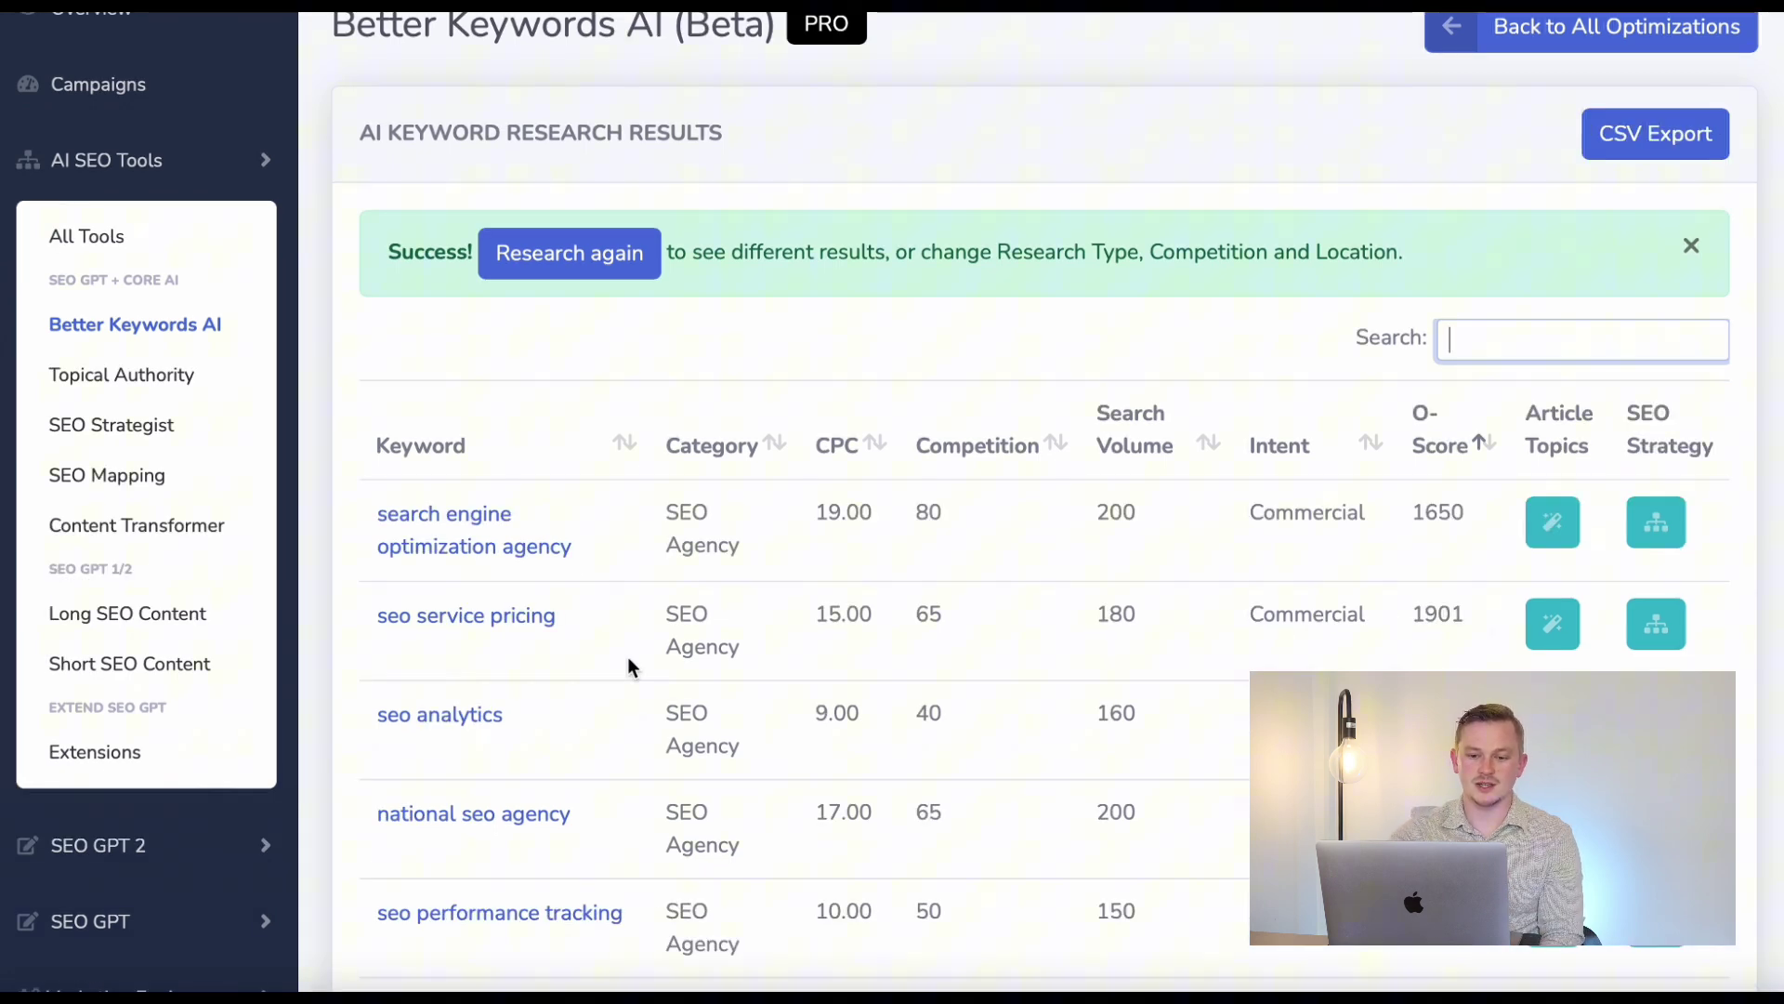
Start a new keyword research run for fresh results.
{"action": "left_click", "coordinate": [438, 552]}
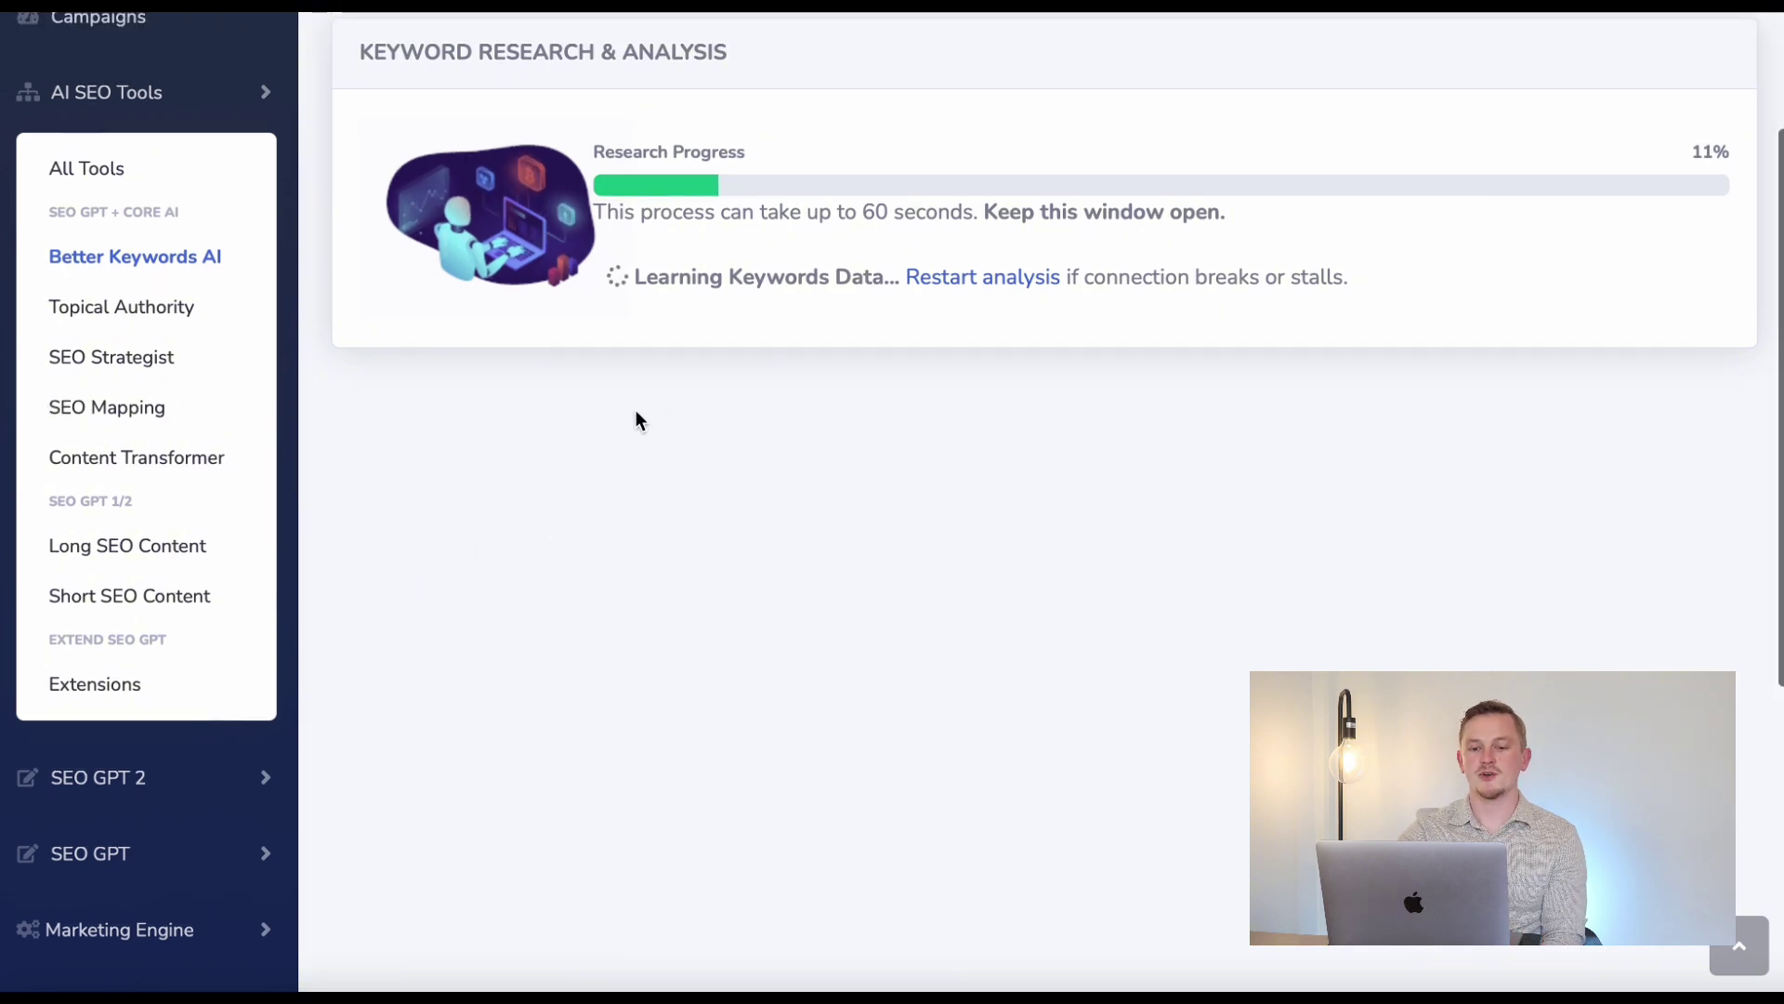
{"action": "scroll", "coordinate": [635, 411], "scroll_direction": "up", "scroll_amount": 2}
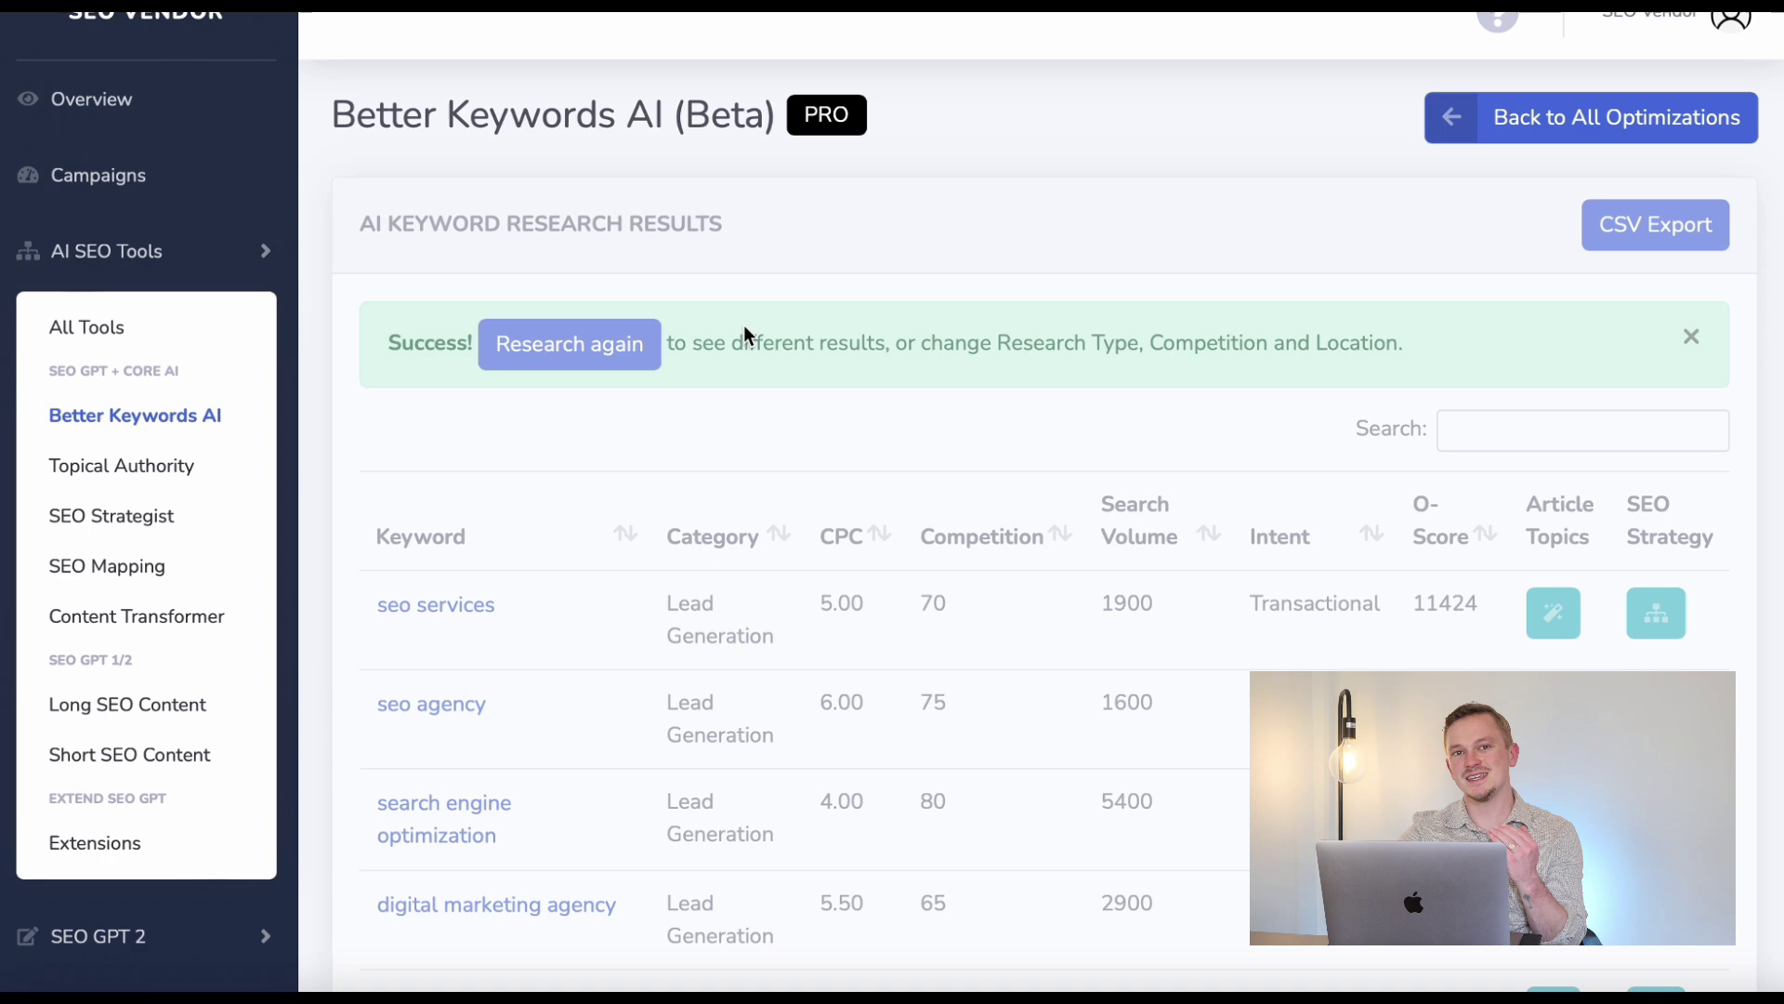
{"action": "scroll", "coordinate": [432, 904], "scroll_direction": "down", "scroll_amount": 2}
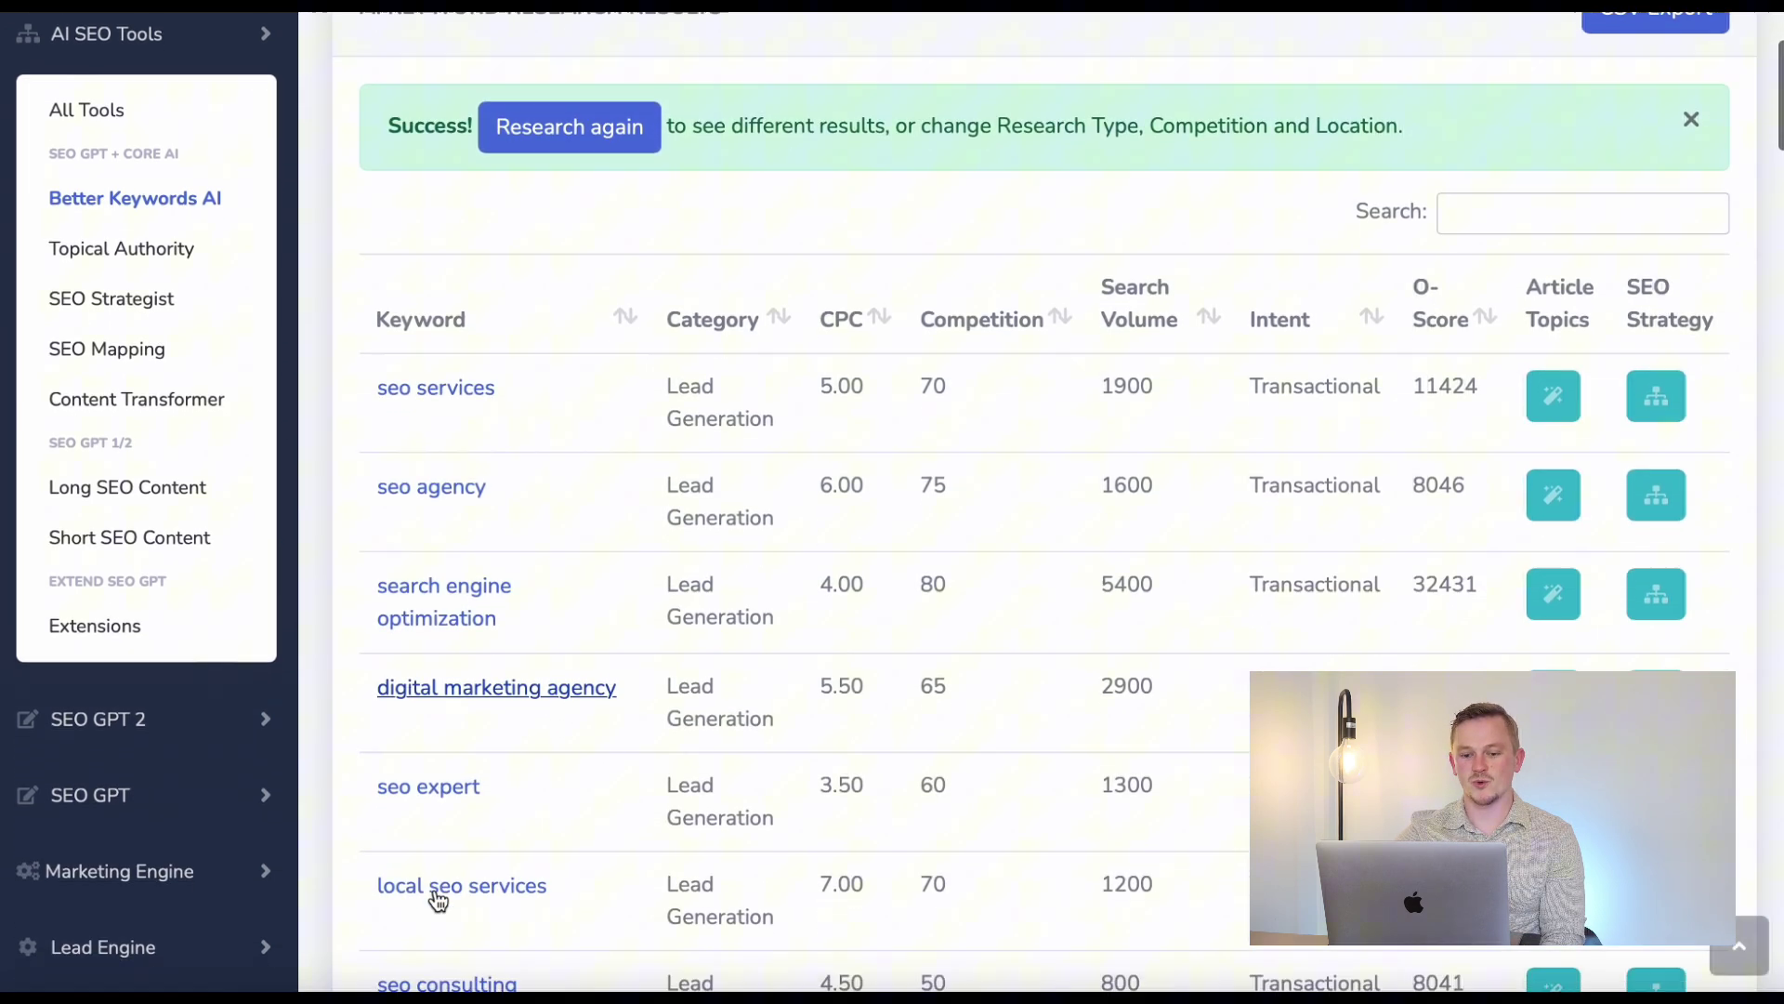
{"action": "scroll", "coordinate": [433, 904], "scroll_direction": "down", "scroll_amount": 1}
{"action": "scroll", "coordinate": [437, 899], "scroll_direction": "down", "scroll_amount": 2}
{"action": "scroll", "coordinate": [434, 902], "scroll_direction": "down", "scroll_amount": 2}
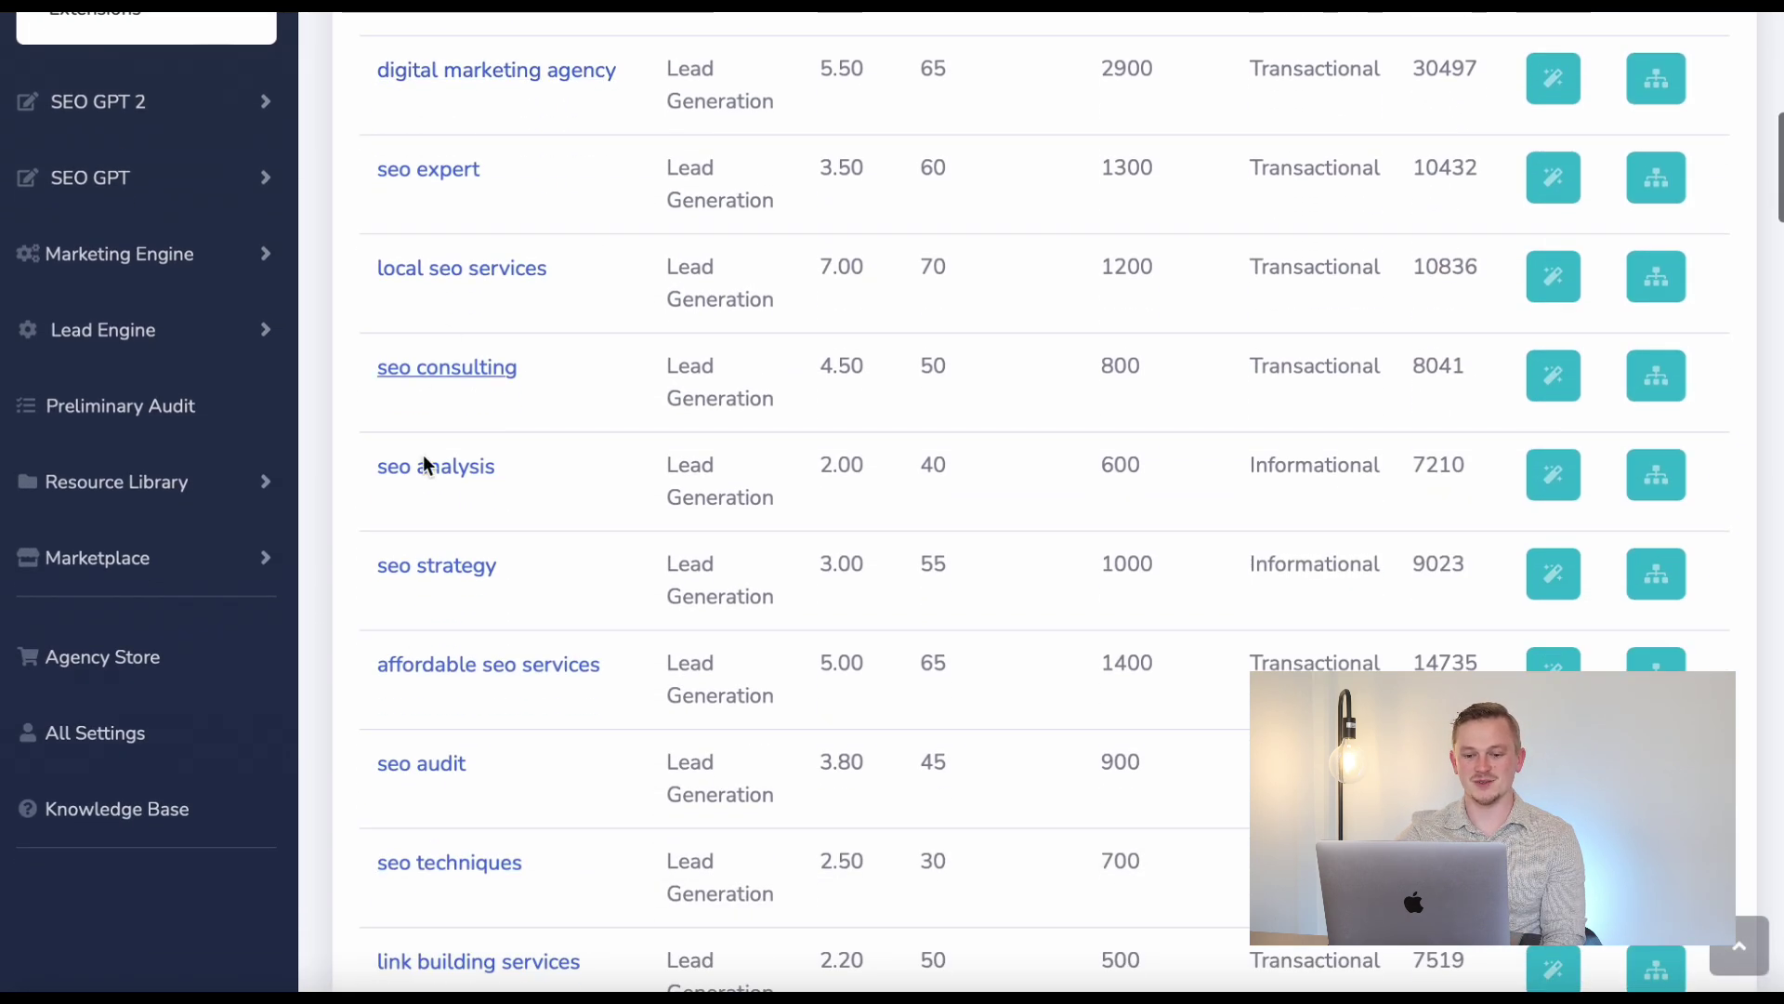
{"action": "scroll", "coordinate": [428, 465], "scroll_direction": "down", "scroll_amount": 5}
{"action": "scroll", "coordinate": [675, 665], "scroll_direction": "up", "scroll_amount": 4}
{"action": "scroll", "coordinate": [674, 665], "scroll_direction": "up", "scroll_amount": 8}
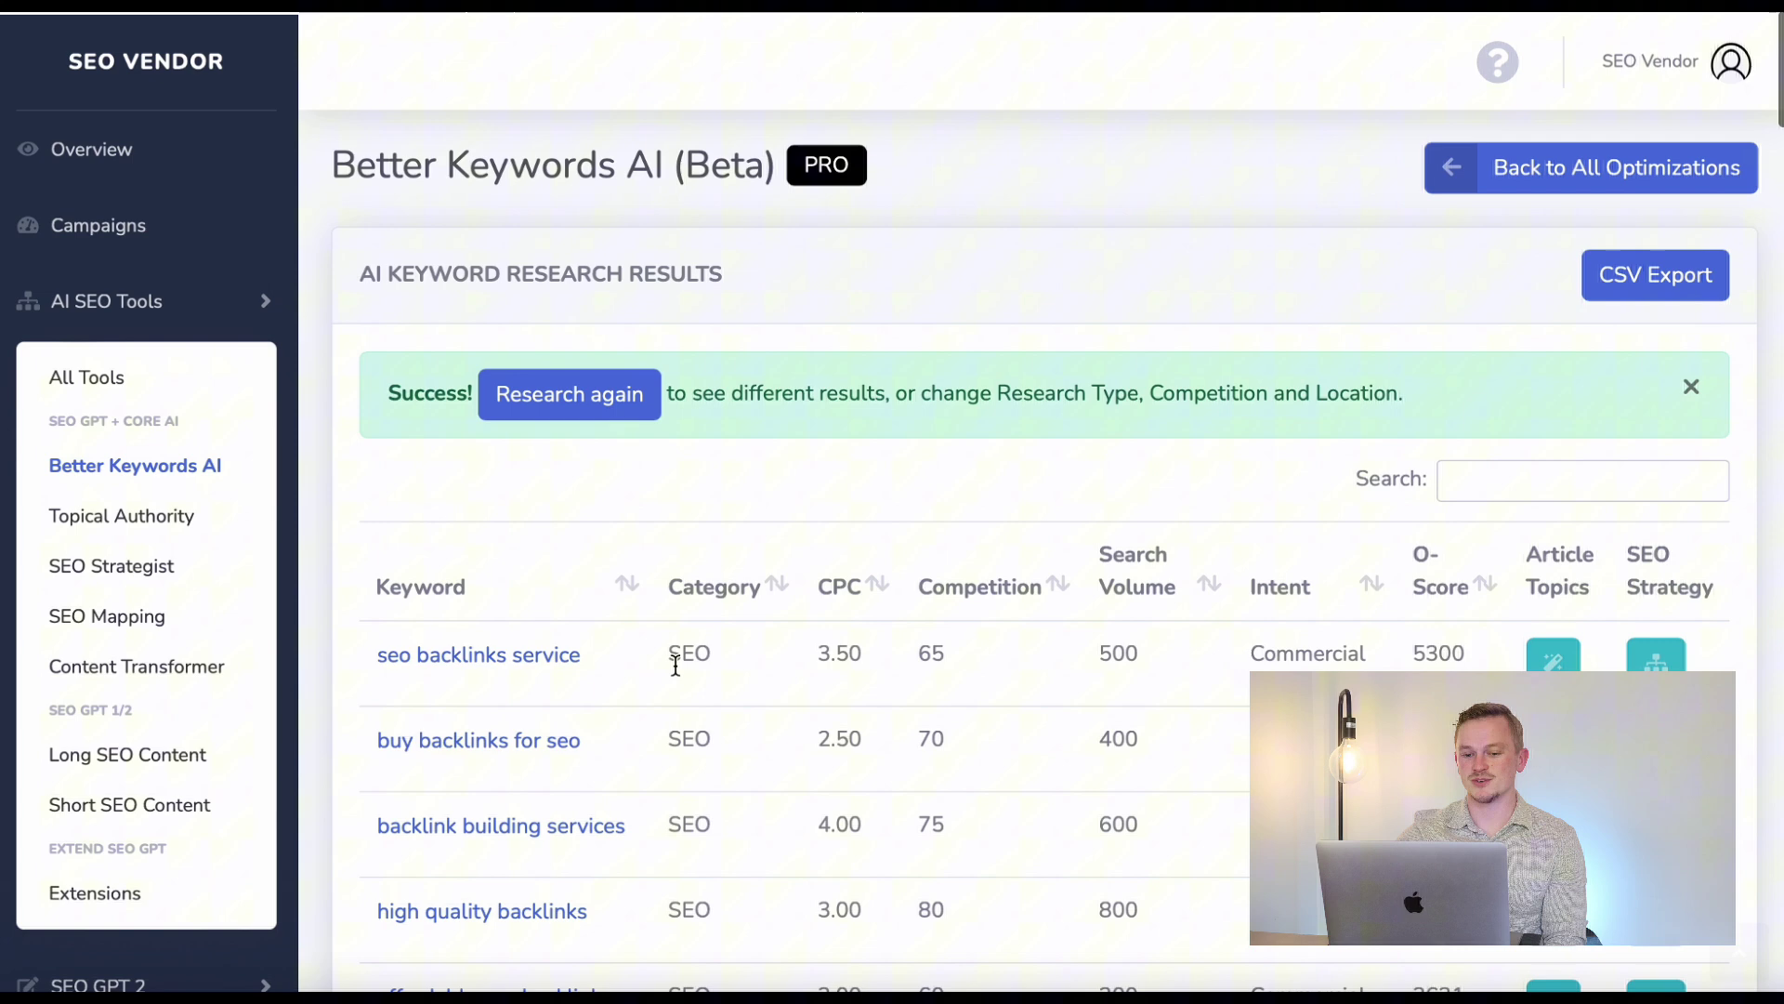
Drill into 'seo backlinks service' to get 51 backlink-related keywords.
{"action": "left_click", "coordinate": [482, 647]}
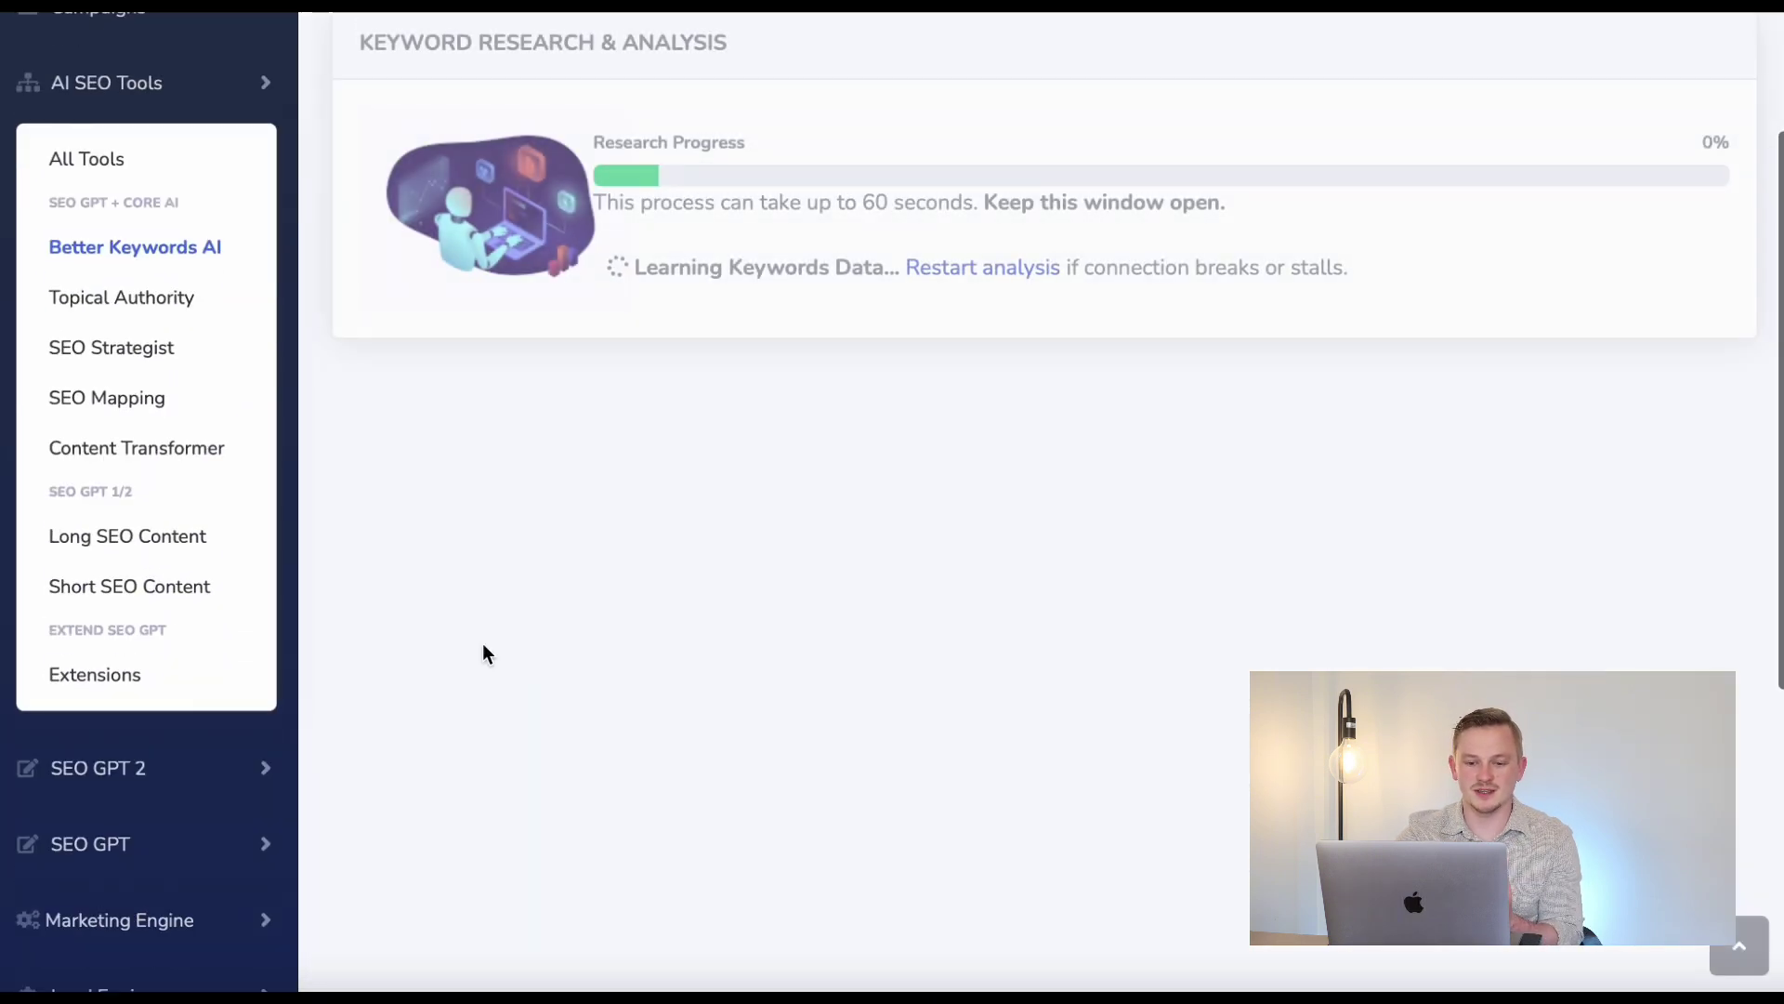
{"action": "scroll", "coordinate": [616, 455], "scroll_direction": "up", "scroll_amount": 1}
{"action": "scroll", "coordinate": [616, 457], "scroll_direction": "up", "scroll_amount": 1}
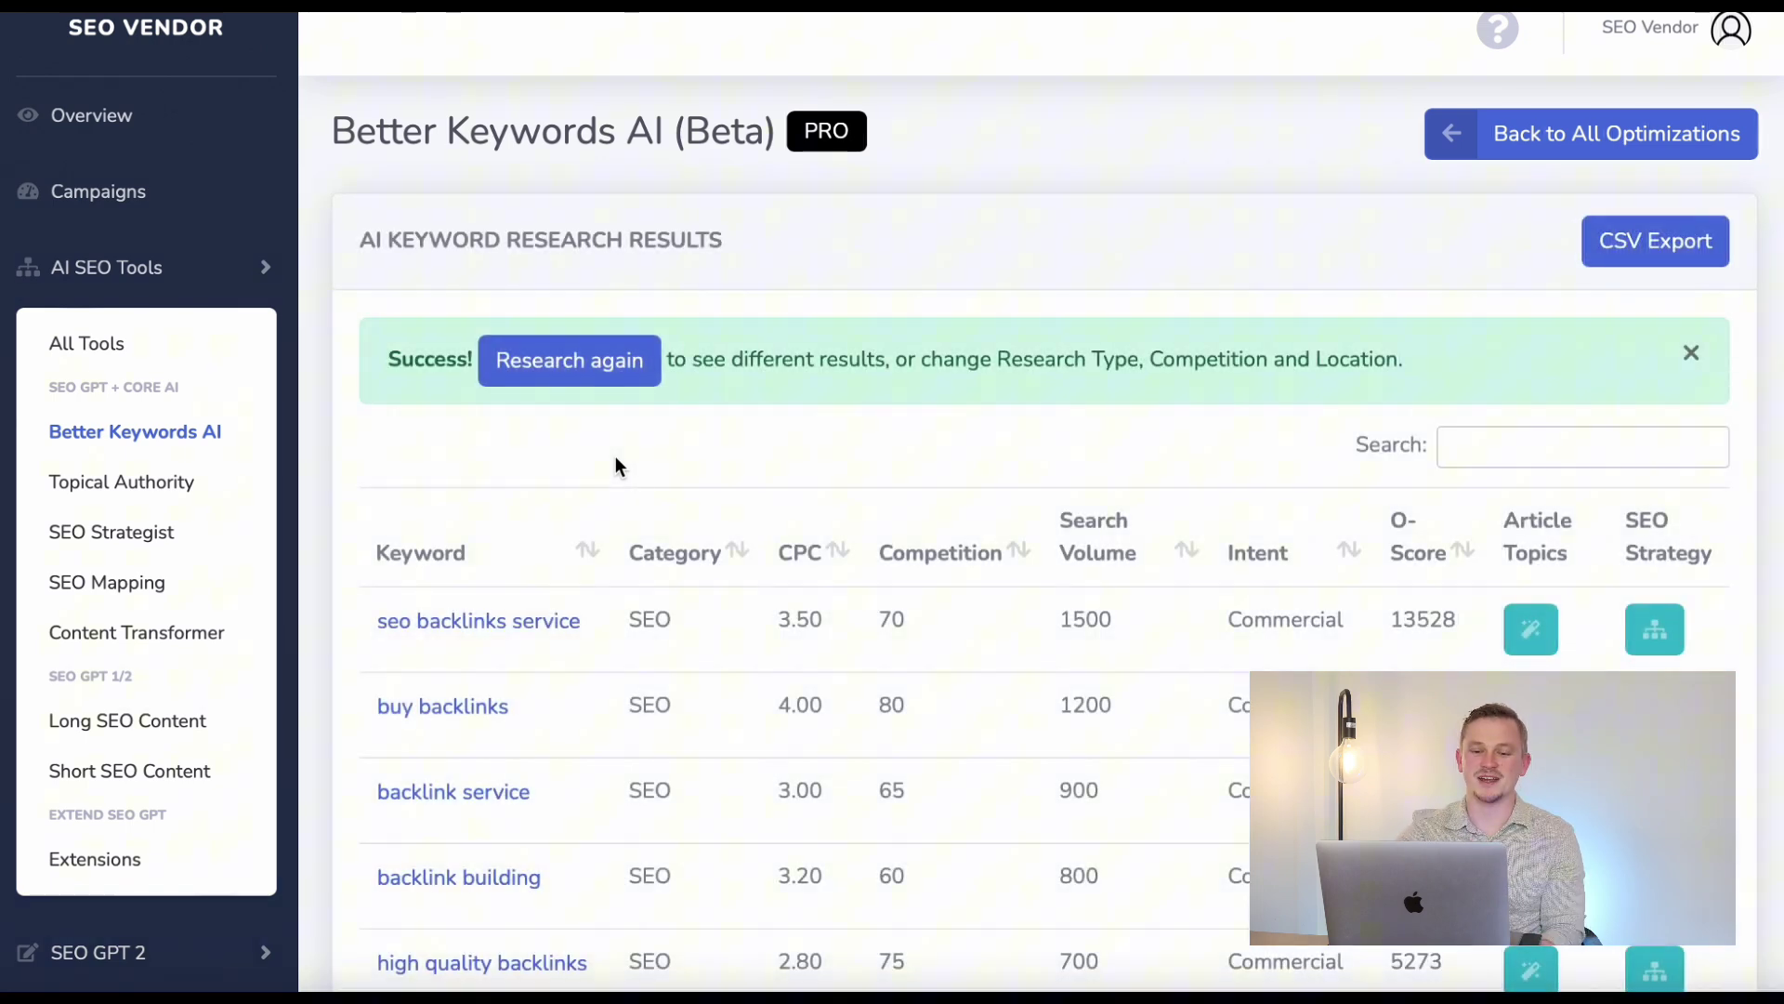
{"action": "scroll", "coordinate": [531, 783], "scroll_direction": "down", "scroll_amount": 2}
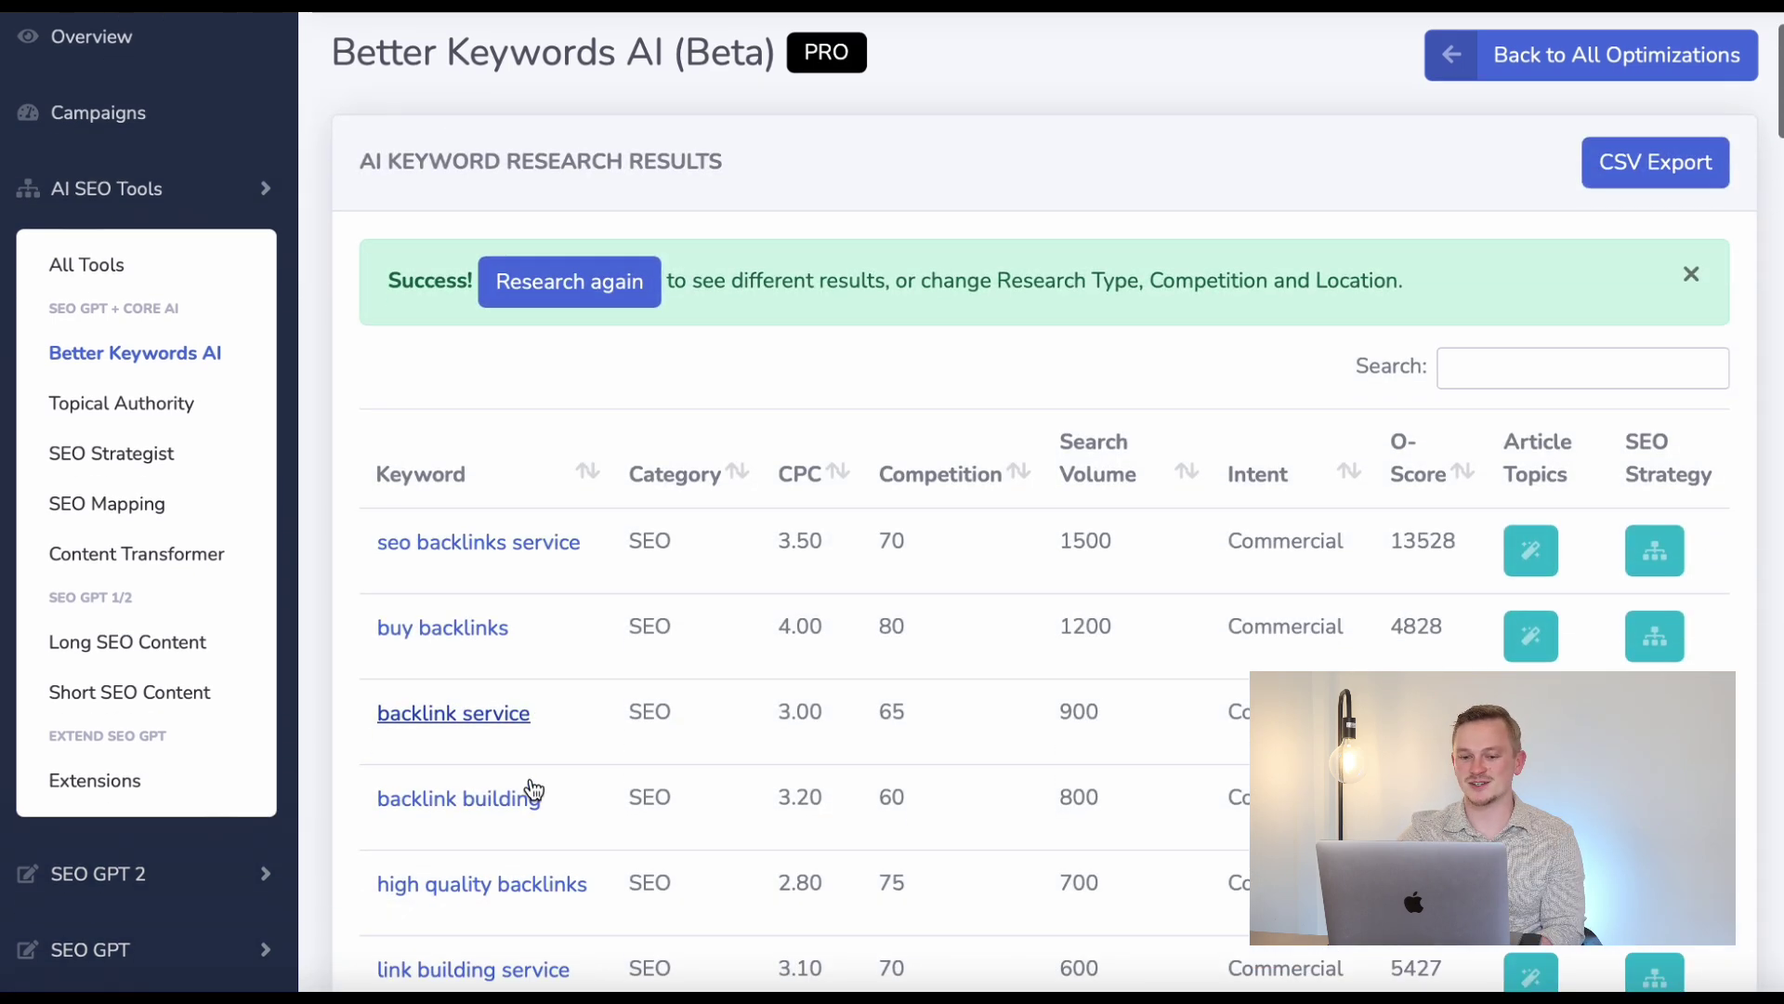
{"action": "scroll", "coordinate": [531, 789], "scroll_direction": "down", "scroll_amount": 4}
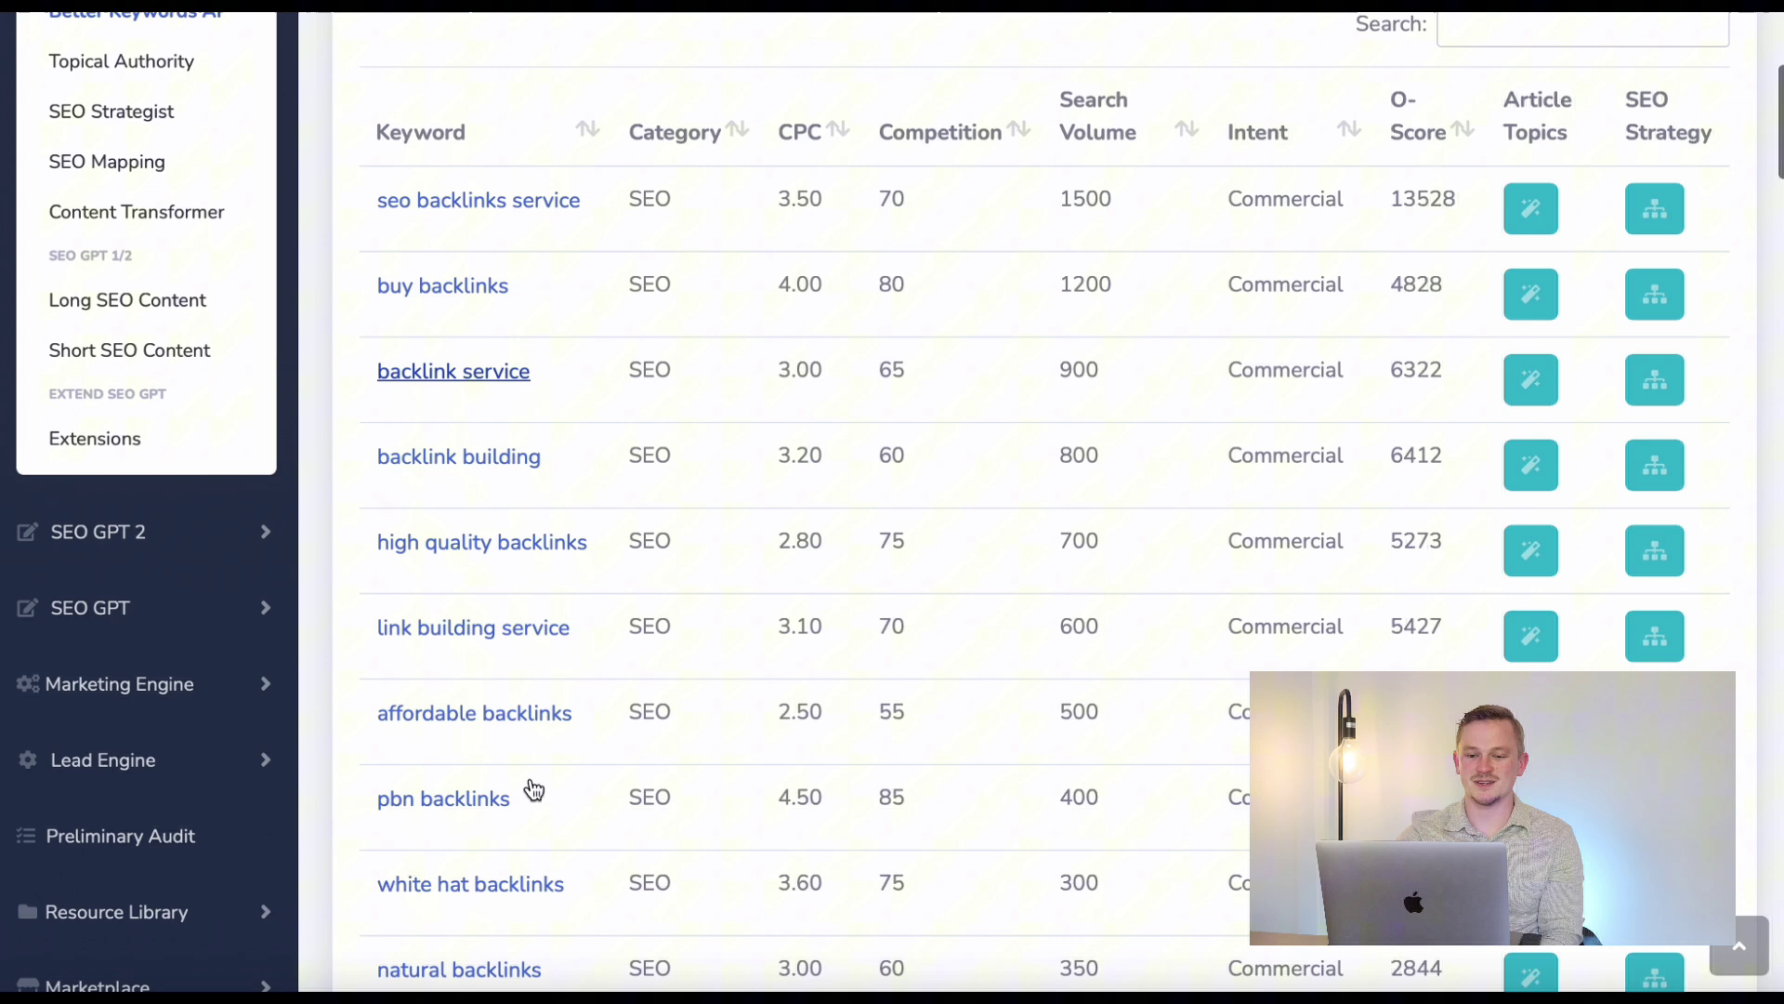
{"action": "scroll", "coordinate": [531, 781], "scroll_direction": "down", "scroll_amount": 4}
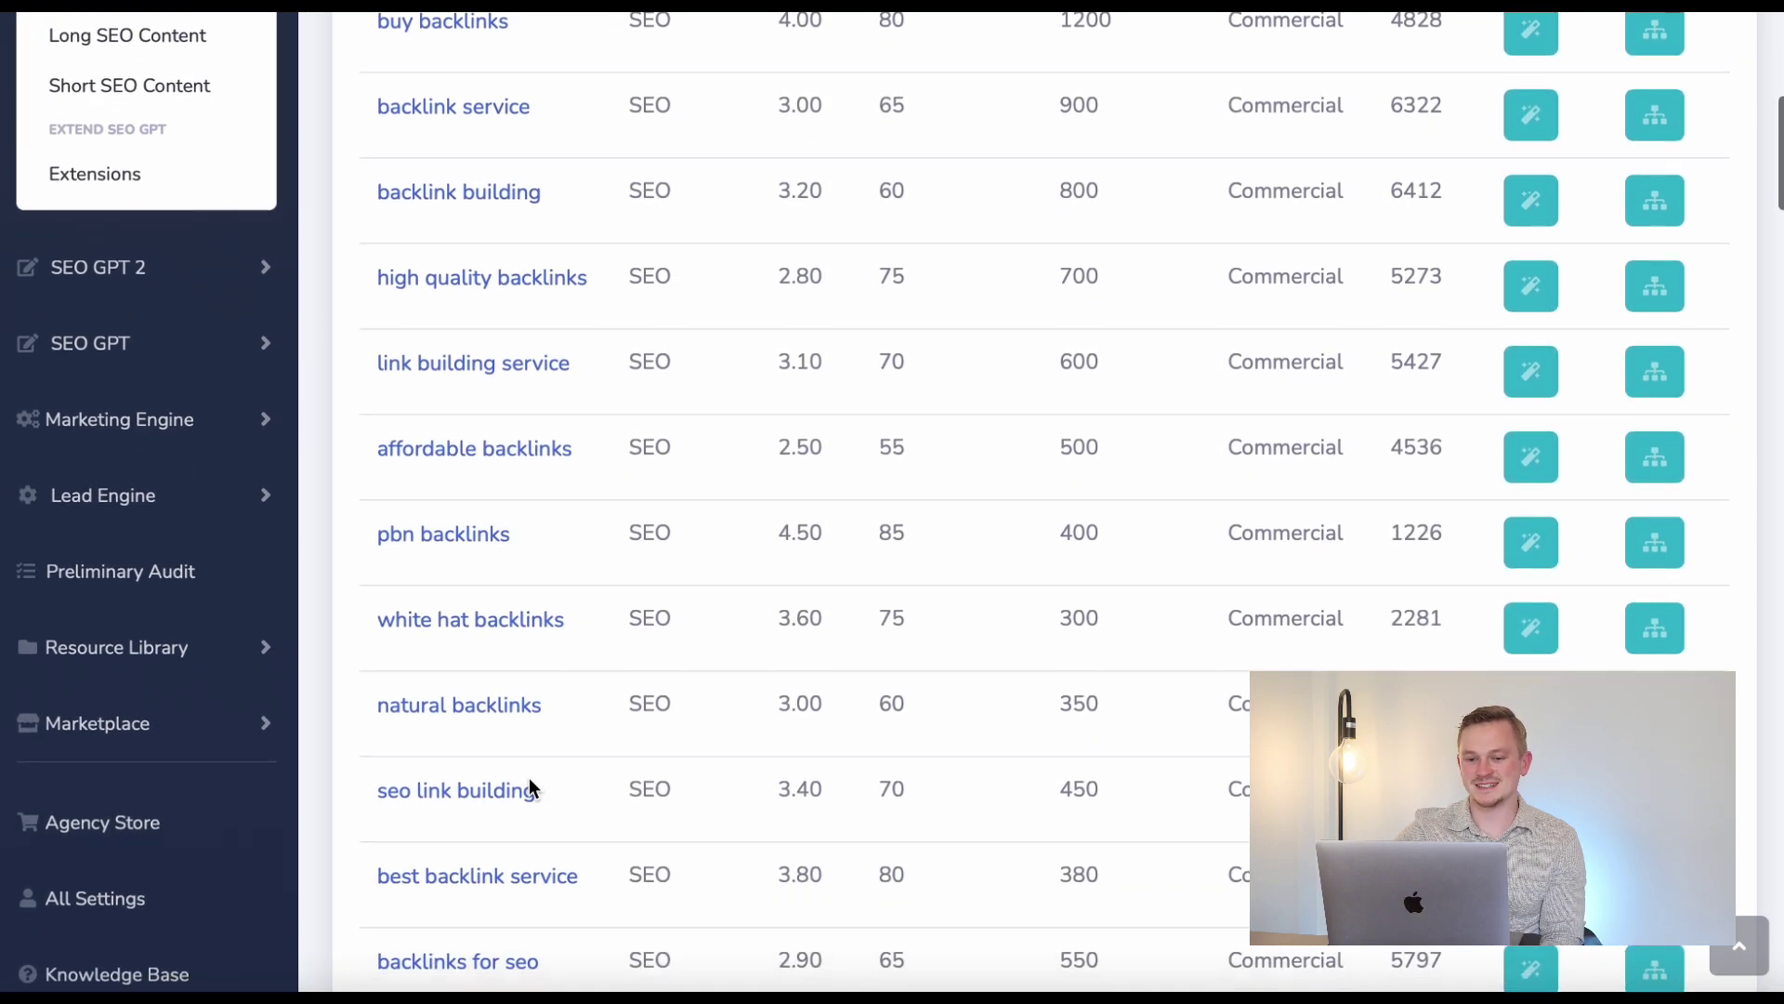
{"action": "scroll", "coordinate": [528, 776], "scroll_direction": "down", "scroll_amount": 1}
{"action": "scroll", "coordinate": [529, 777], "scroll_direction": "down", "scroll_amount": 2}
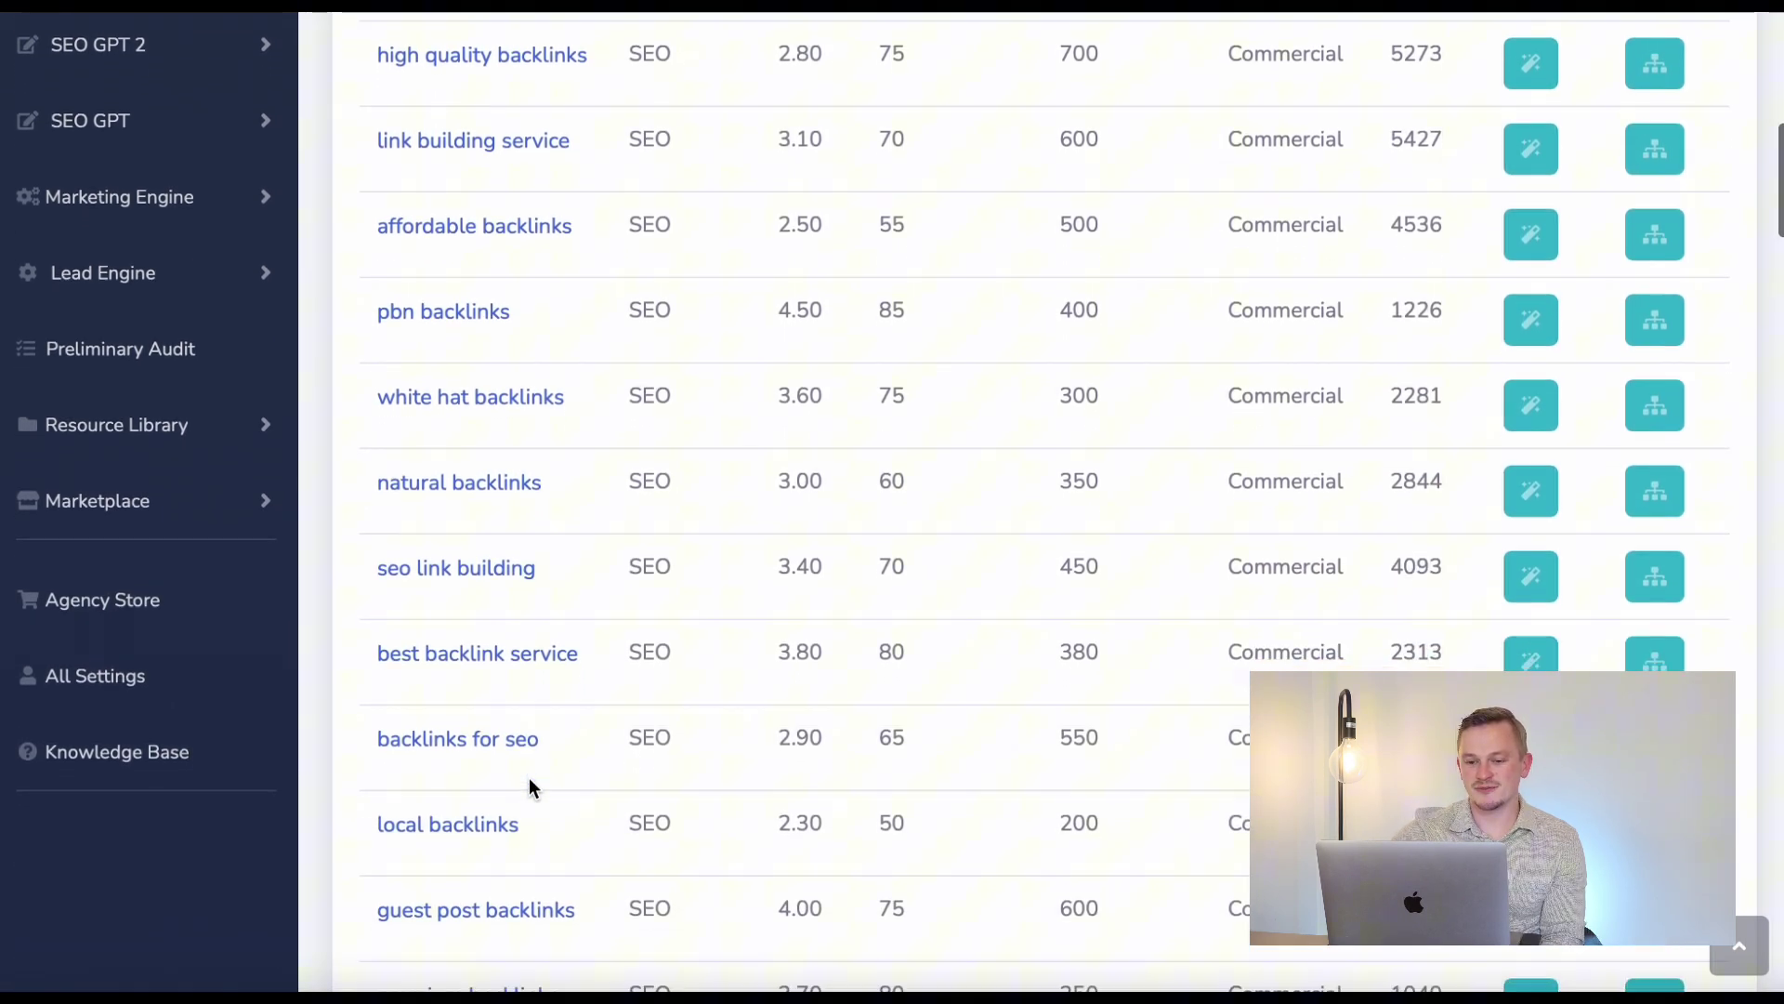
{"action": "scroll", "coordinate": [529, 780], "scroll_direction": "down", "scroll_amount": 1}
{"action": "scroll", "coordinate": [529, 782], "scroll_direction": "down", "scroll_amount": 3}
{"action": "scroll", "coordinate": [529, 781], "scroll_direction": "down", "scroll_amount": 1}
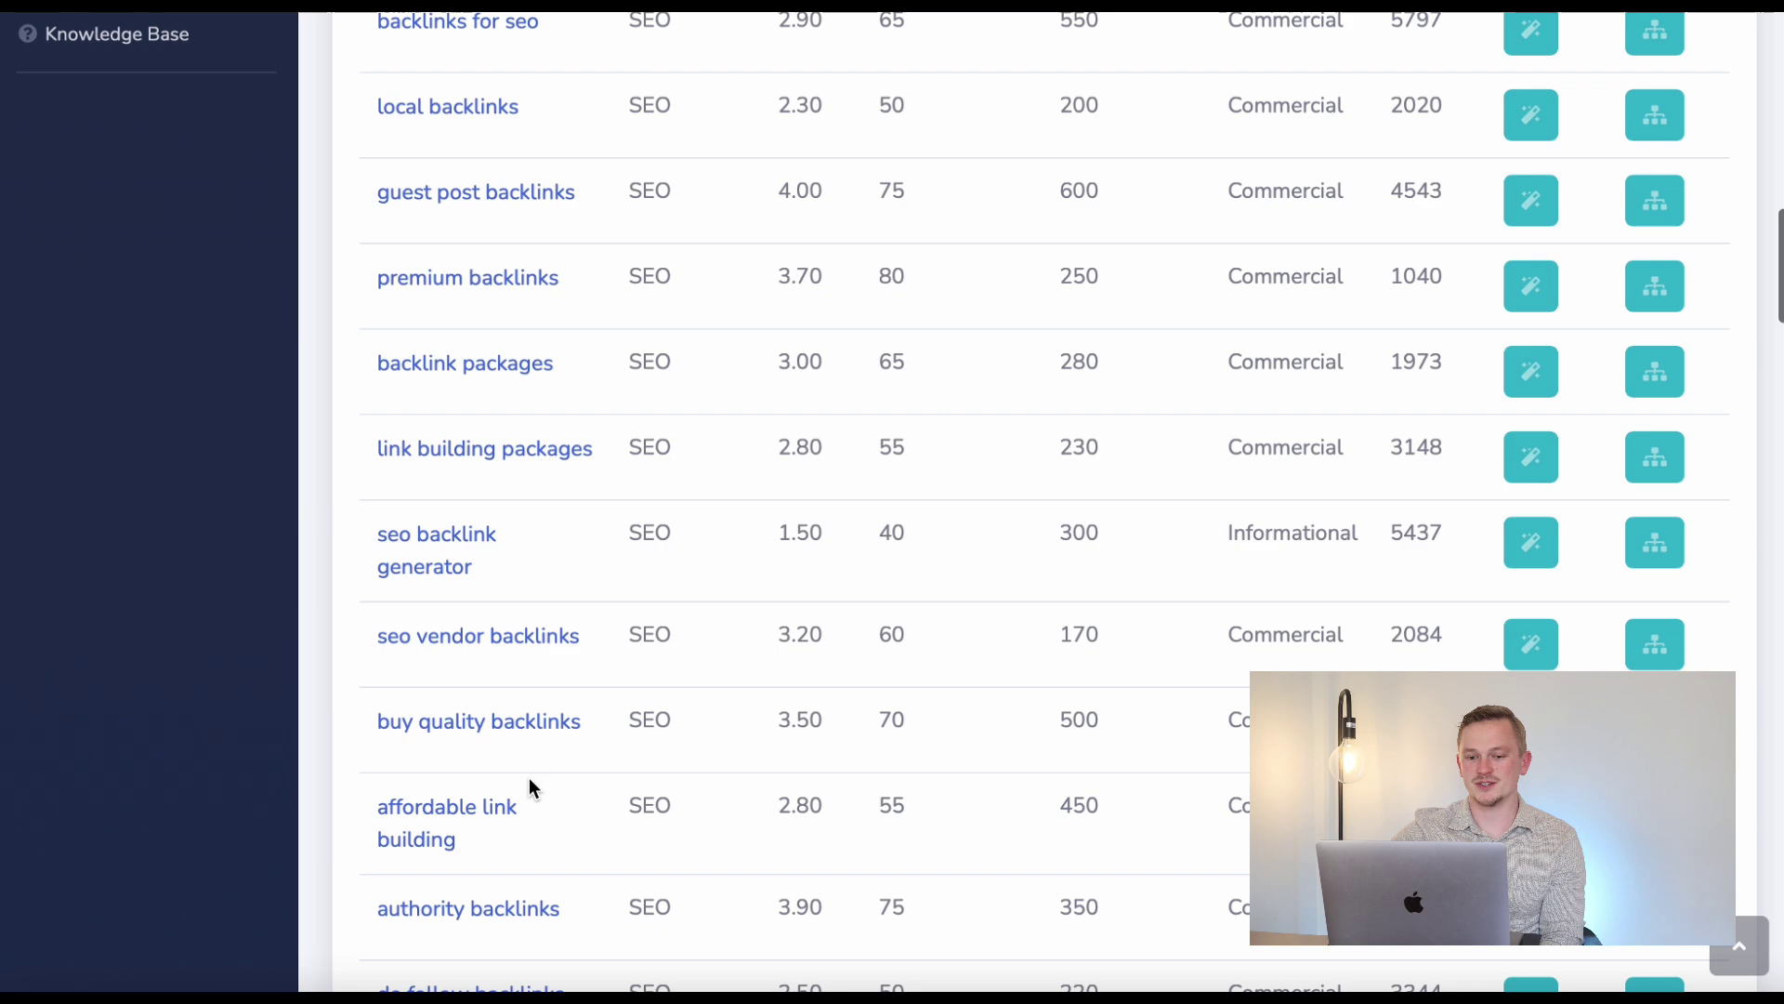
{"action": "scroll", "coordinate": [529, 781], "scroll_direction": "down", "scroll_amount": 1}
{"action": "scroll", "coordinate": [530, 781], "scroll_direction": "down", "scroll_amount": 2}
{"action": "scroll", "coordinate": [531, 783], "scroll_direction": "down", "scroll_amount": 1}
{"action": "scroll", "coordinate": [531, 781], "scroll_direction": "down", "scroll_amount": 1}
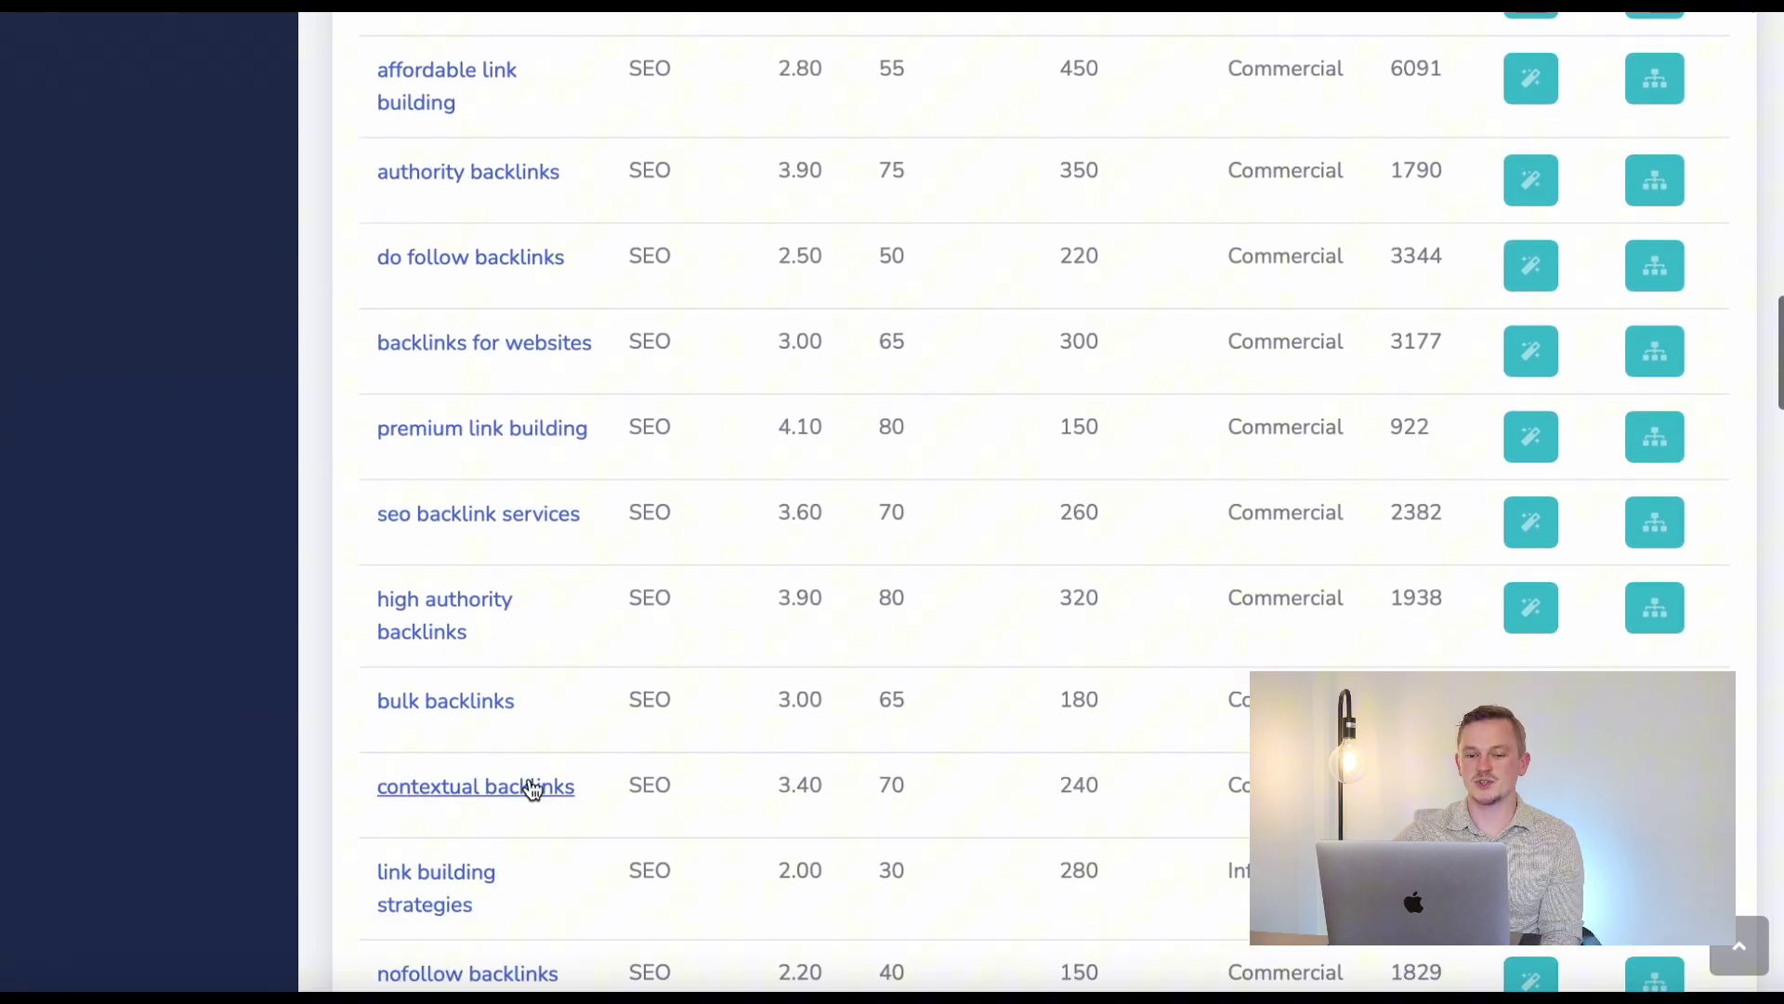
{"action": "scroll", "coordinate": [530, 783], "scroll_direction": "down", "scroll_amount": 1}
{"action": "scroll", "coordinate": [531, 789], "scroll_direction": "down", "scroll_amount": 3}
{"action": "scroll", "coordinate": [532, 789], "scroll_direction": "down", "scroll_amount": 5}
{"action": "scroll", "coordinate": [531, 790], "scroll_direction": "down", "scroll_amount": 6}
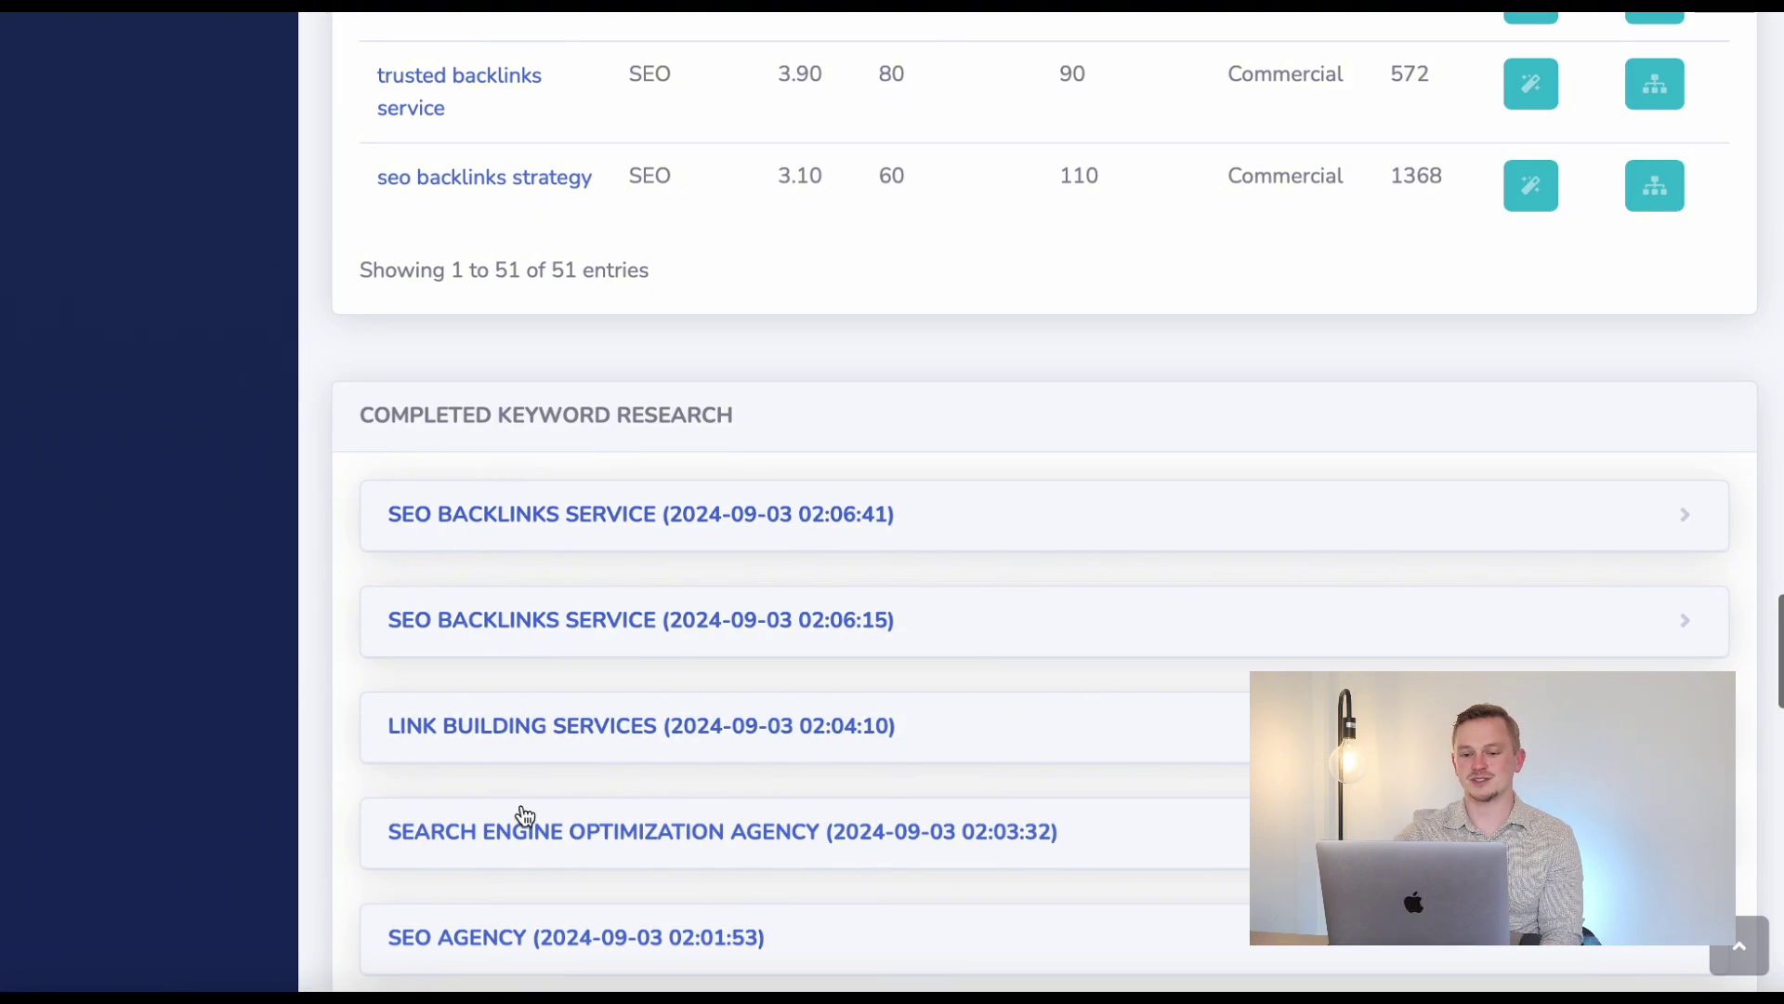
{"action": "scroll", "coordinate": [525, 816], "scroll_direction": "down", "scroll_amount": 1}
{"action": "scroll", "coordinate": [769, 400], "scroll_direction": "up", "scroll_amount": 8}
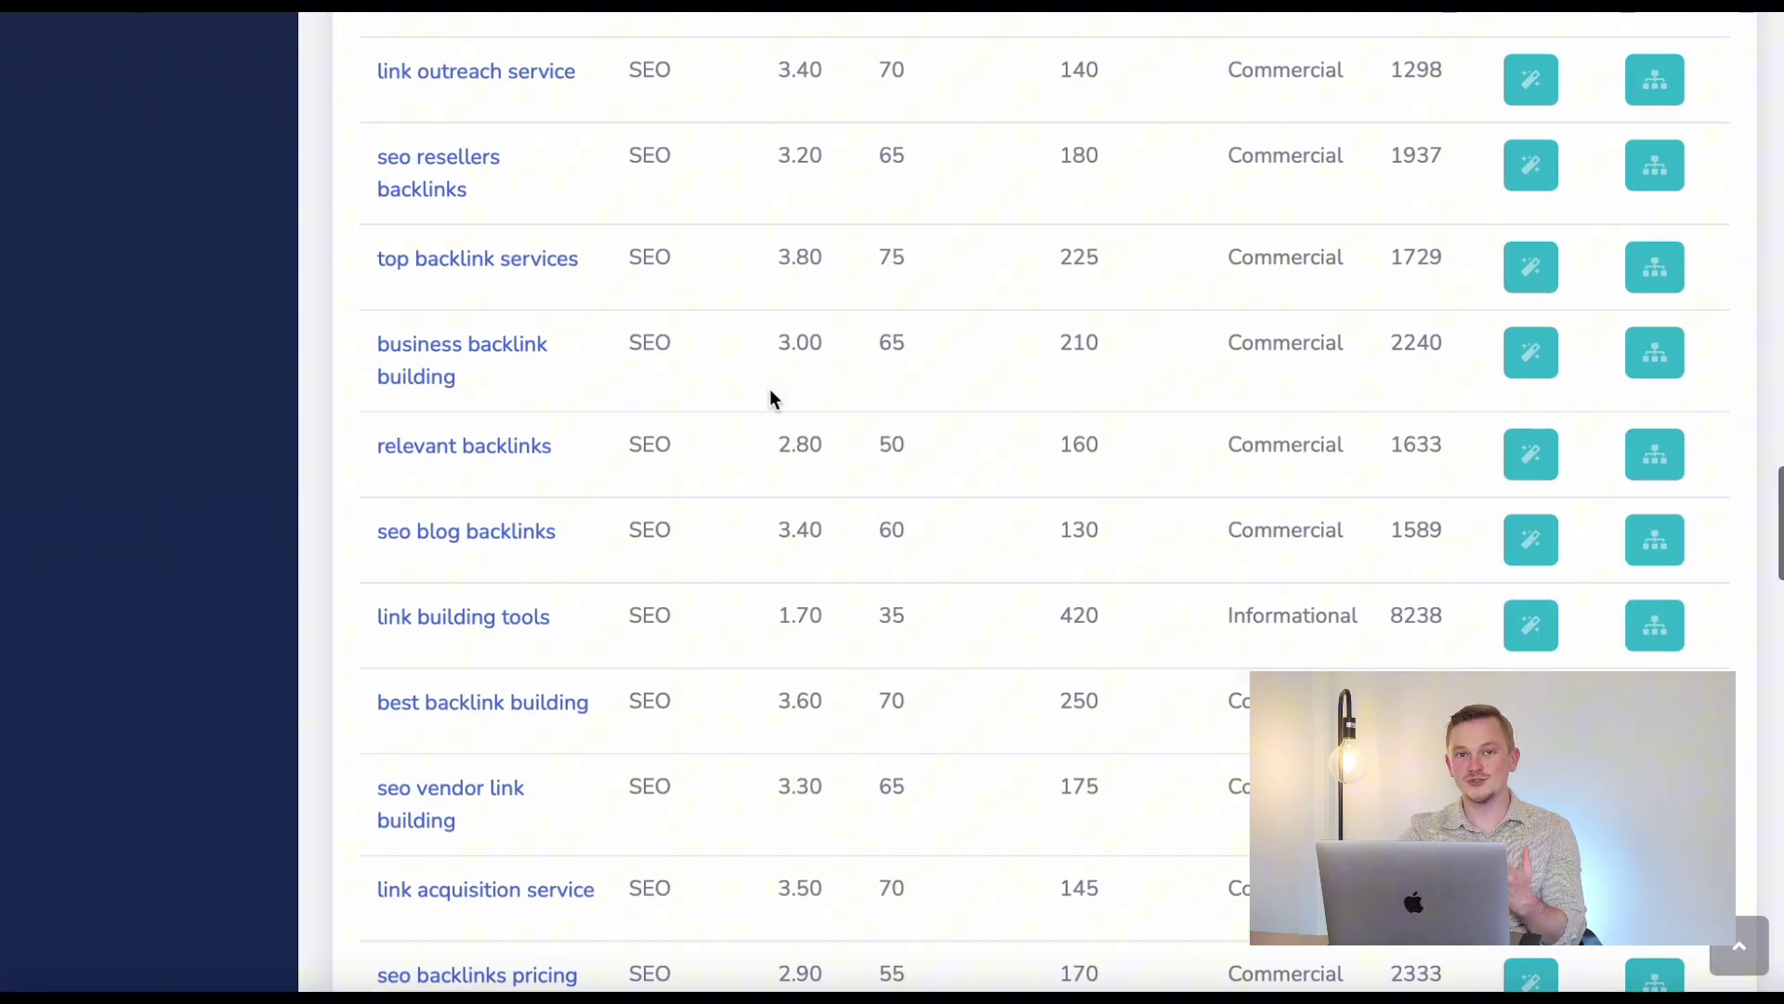
{"action": "scroll", "coordinate": [770, 390], "scroll_direction": "up", "scroll_amount": 10}
{"action": "scroll", "coordinate": [770, 389], "scroll_direction": "down", "scroll_amount": 1}
{"action": "scroll", "coordinate": [640, 619], "scroll_direction": "down", "scroll_amount": 1}
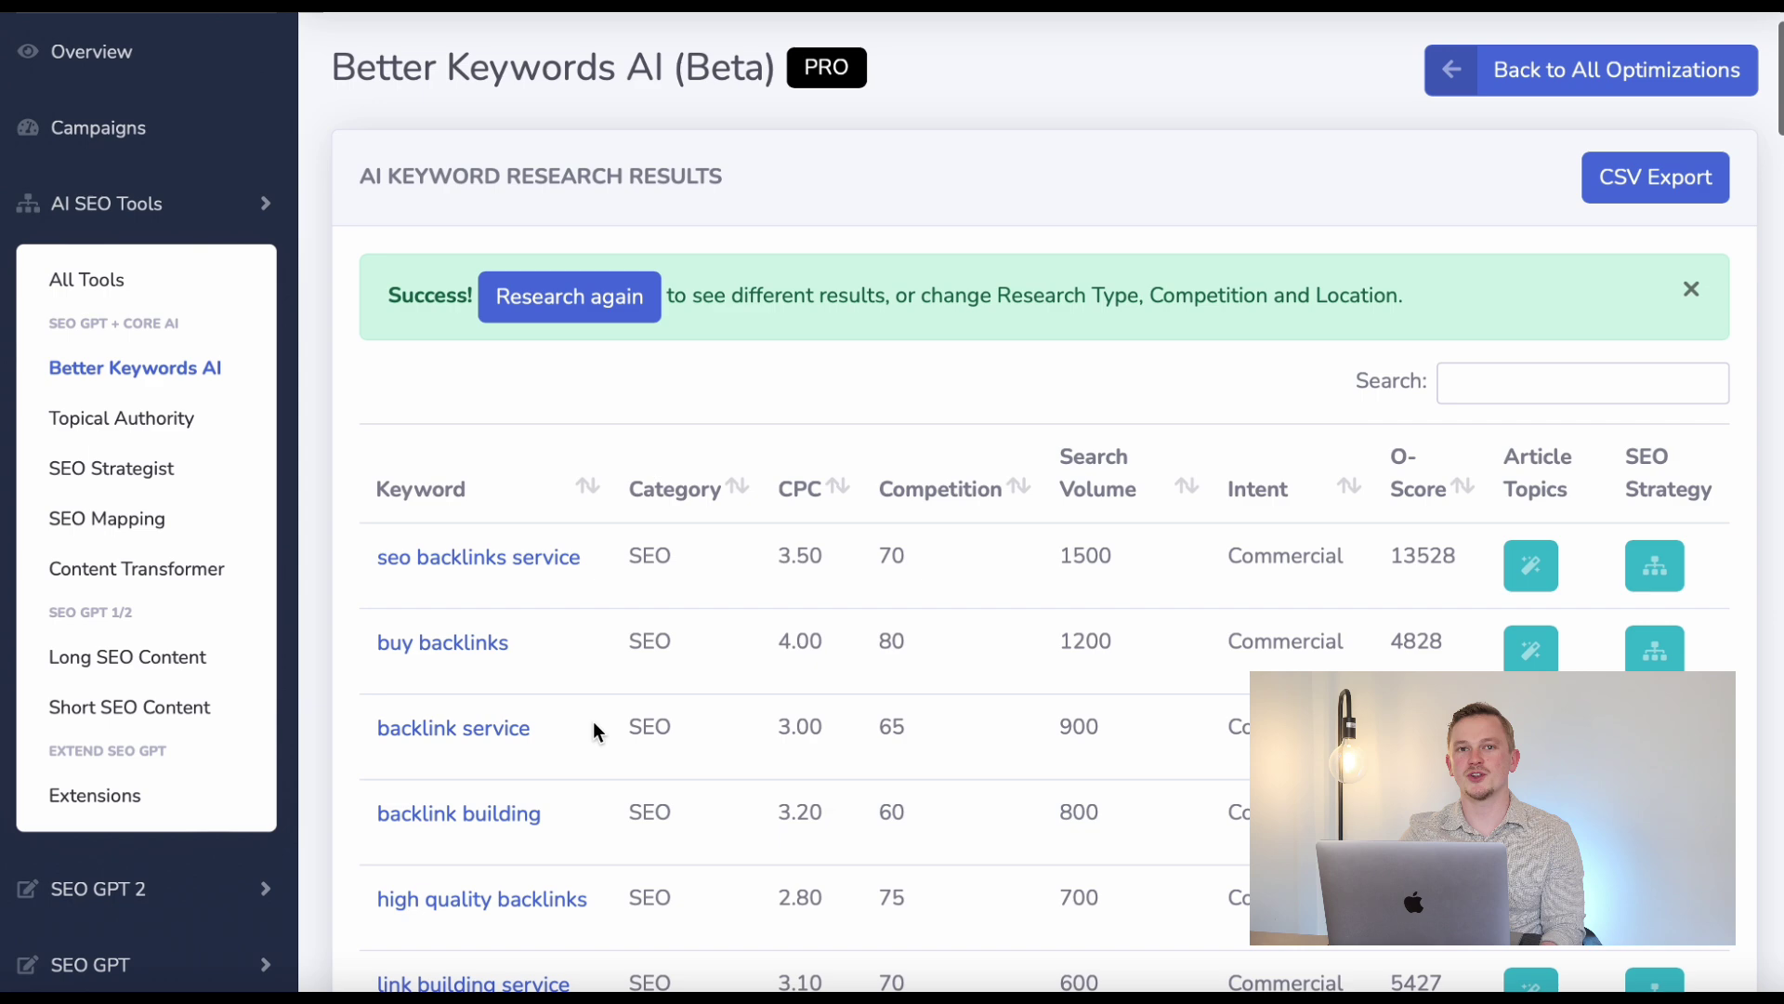
{"action": "scroll", "coordinate": [592, 721], "scroll_direction": "down", "scroll_amount": 1}
{"action": "scroll", "coordinate": [597, 730], "scroll_direction": "down", "scroll_amount": 2}
{"action": "scroll", "coordinate": [896, 690], "scroll_direction": "down", "scroll_amount": 1}
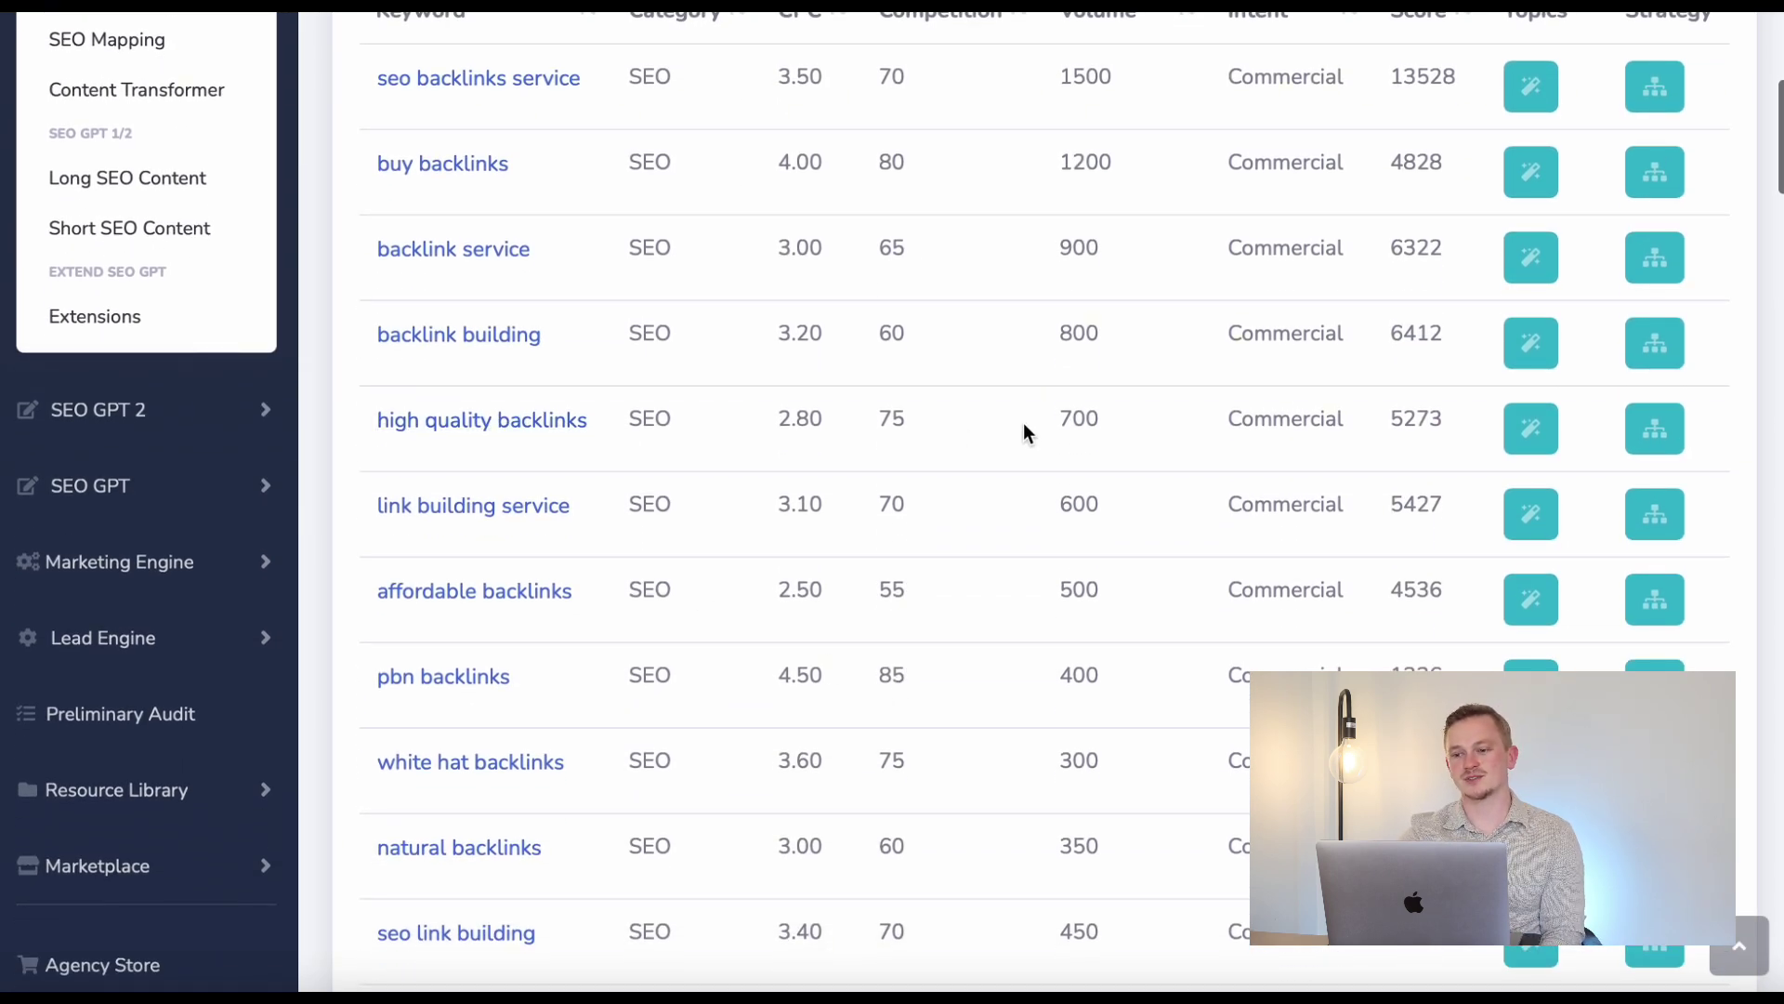
Build an article topic map for 'high quality backlinks' via Article Topics.
{"action": "left_click", "coordinate": [1531, 431]}
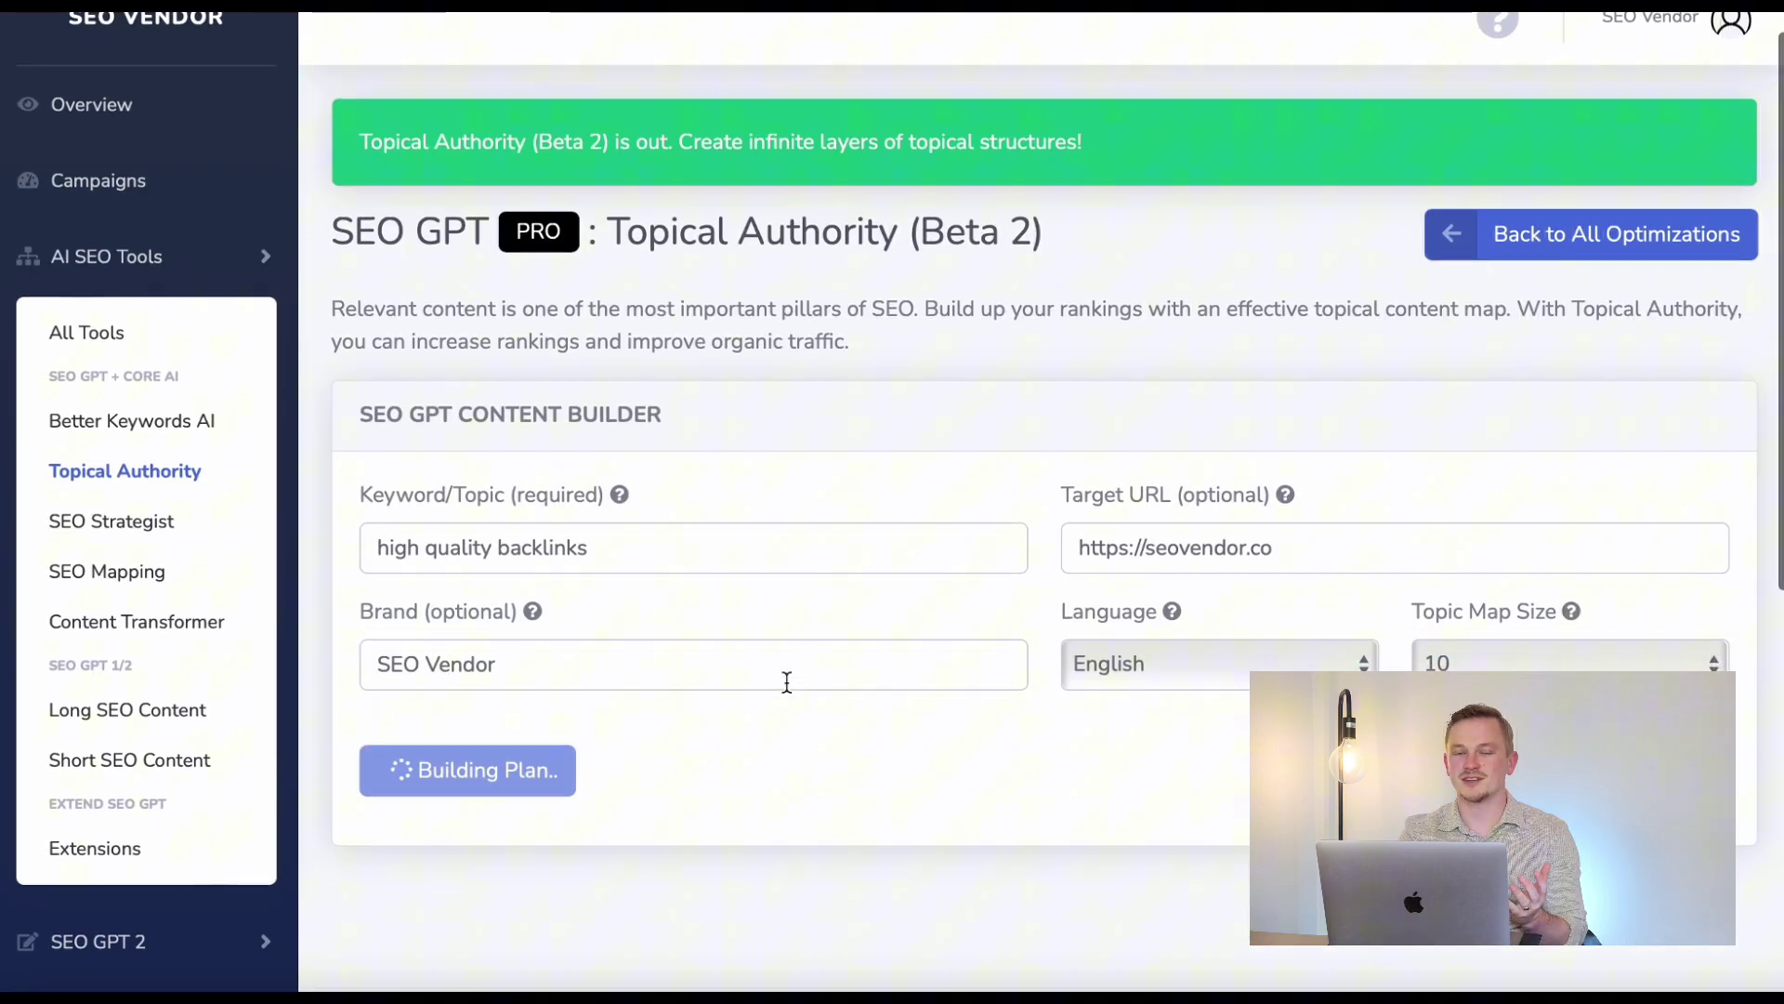
{"action": "scroll", "coordinate": [665, 628], "scroll_direction": "down", "scroll_amount": 2}
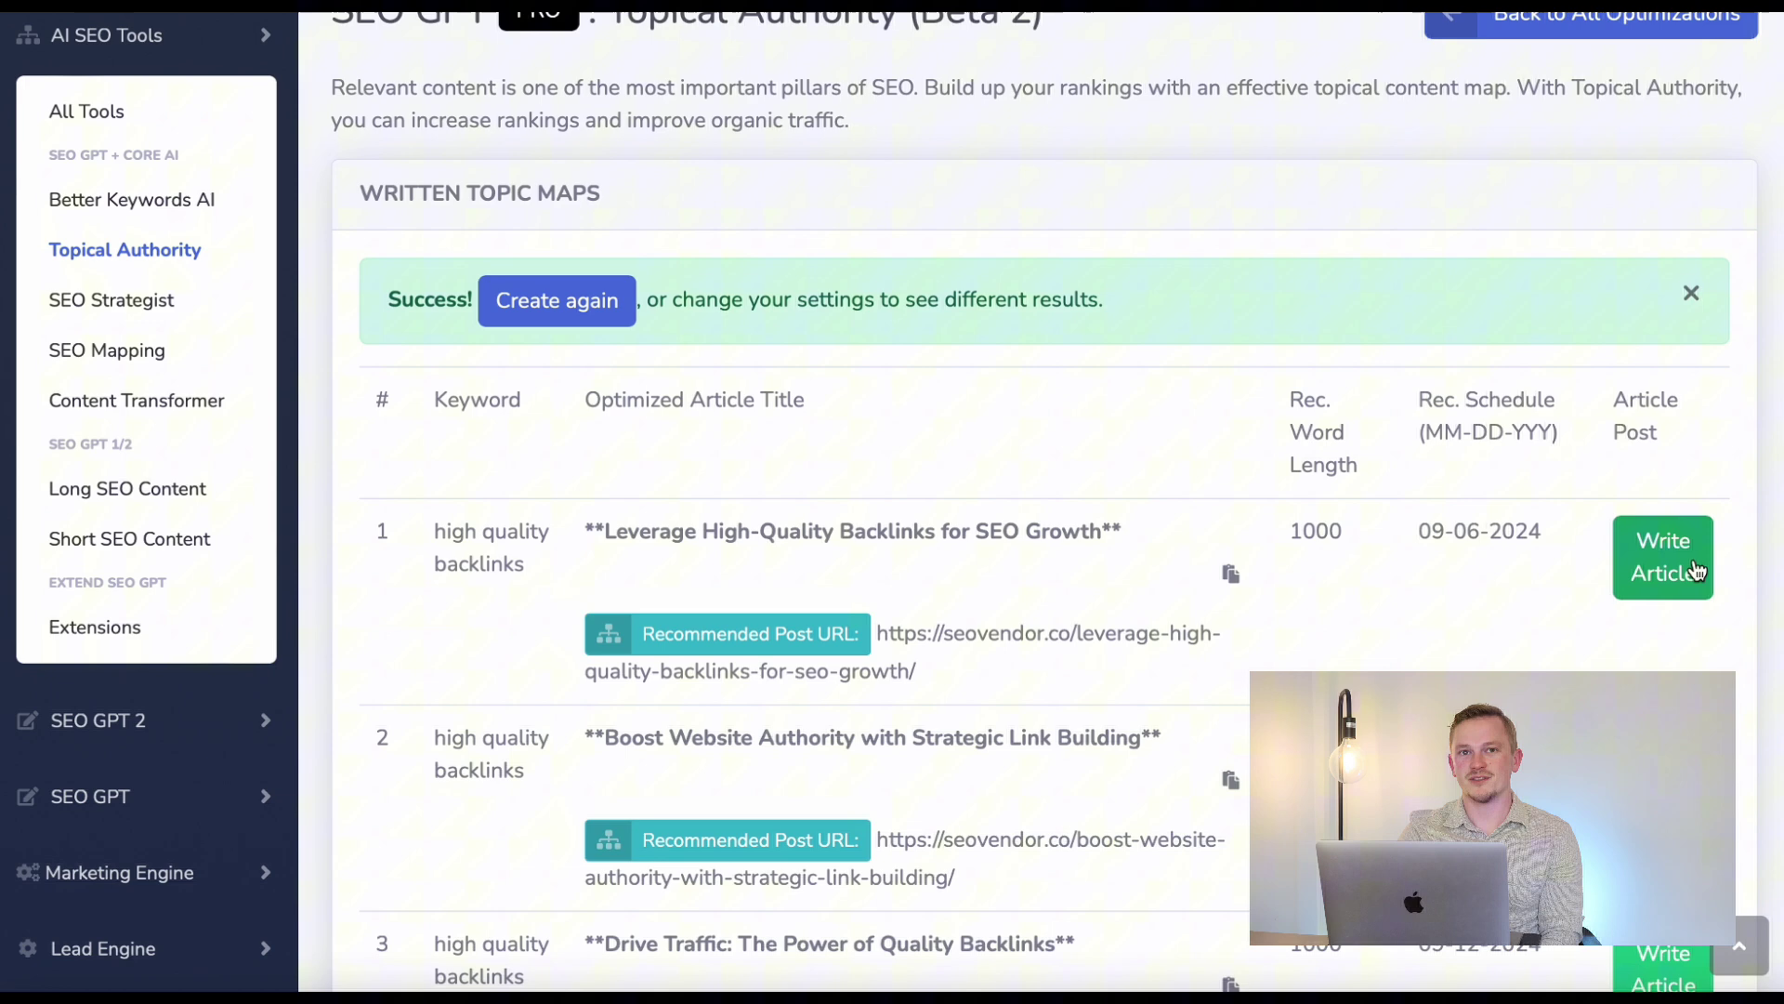
{"action": "scroll", "coordinate": [1698, 570], "scroll_direction": "up", "scroll_amount": 3}
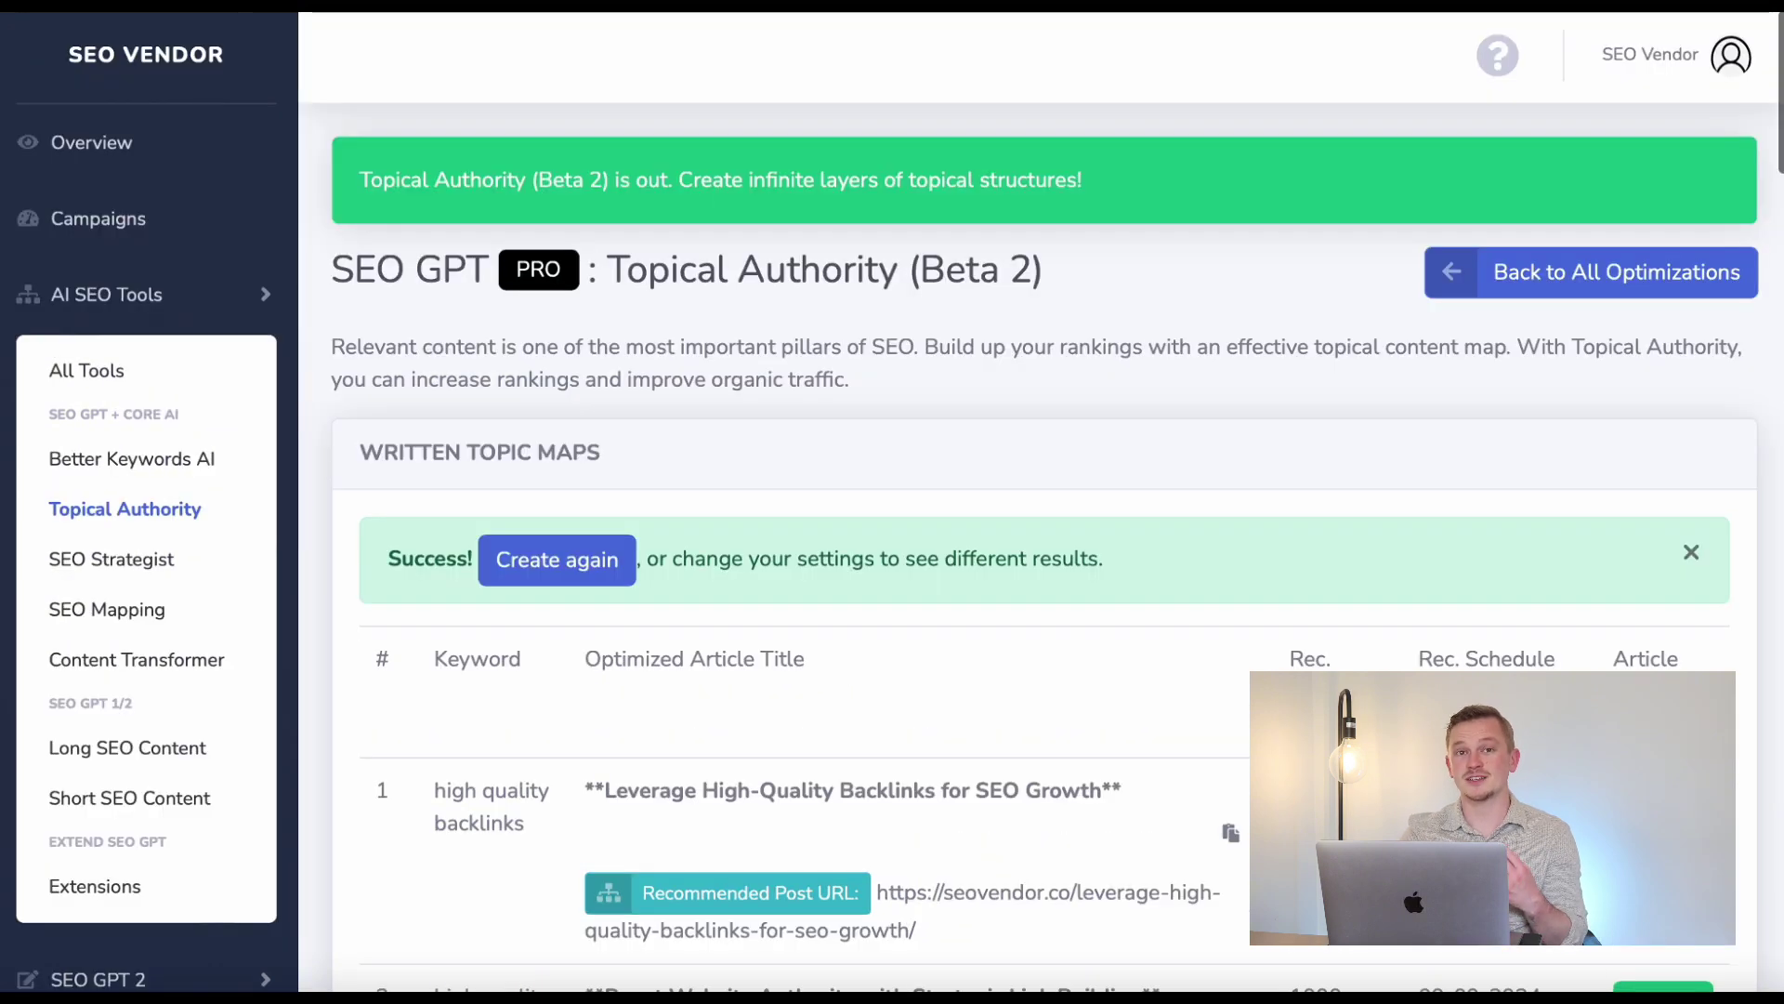
{"action": "scroll", "coordinate": [615, 392], "scroll_direction": "up", "scroll_amount": 1}
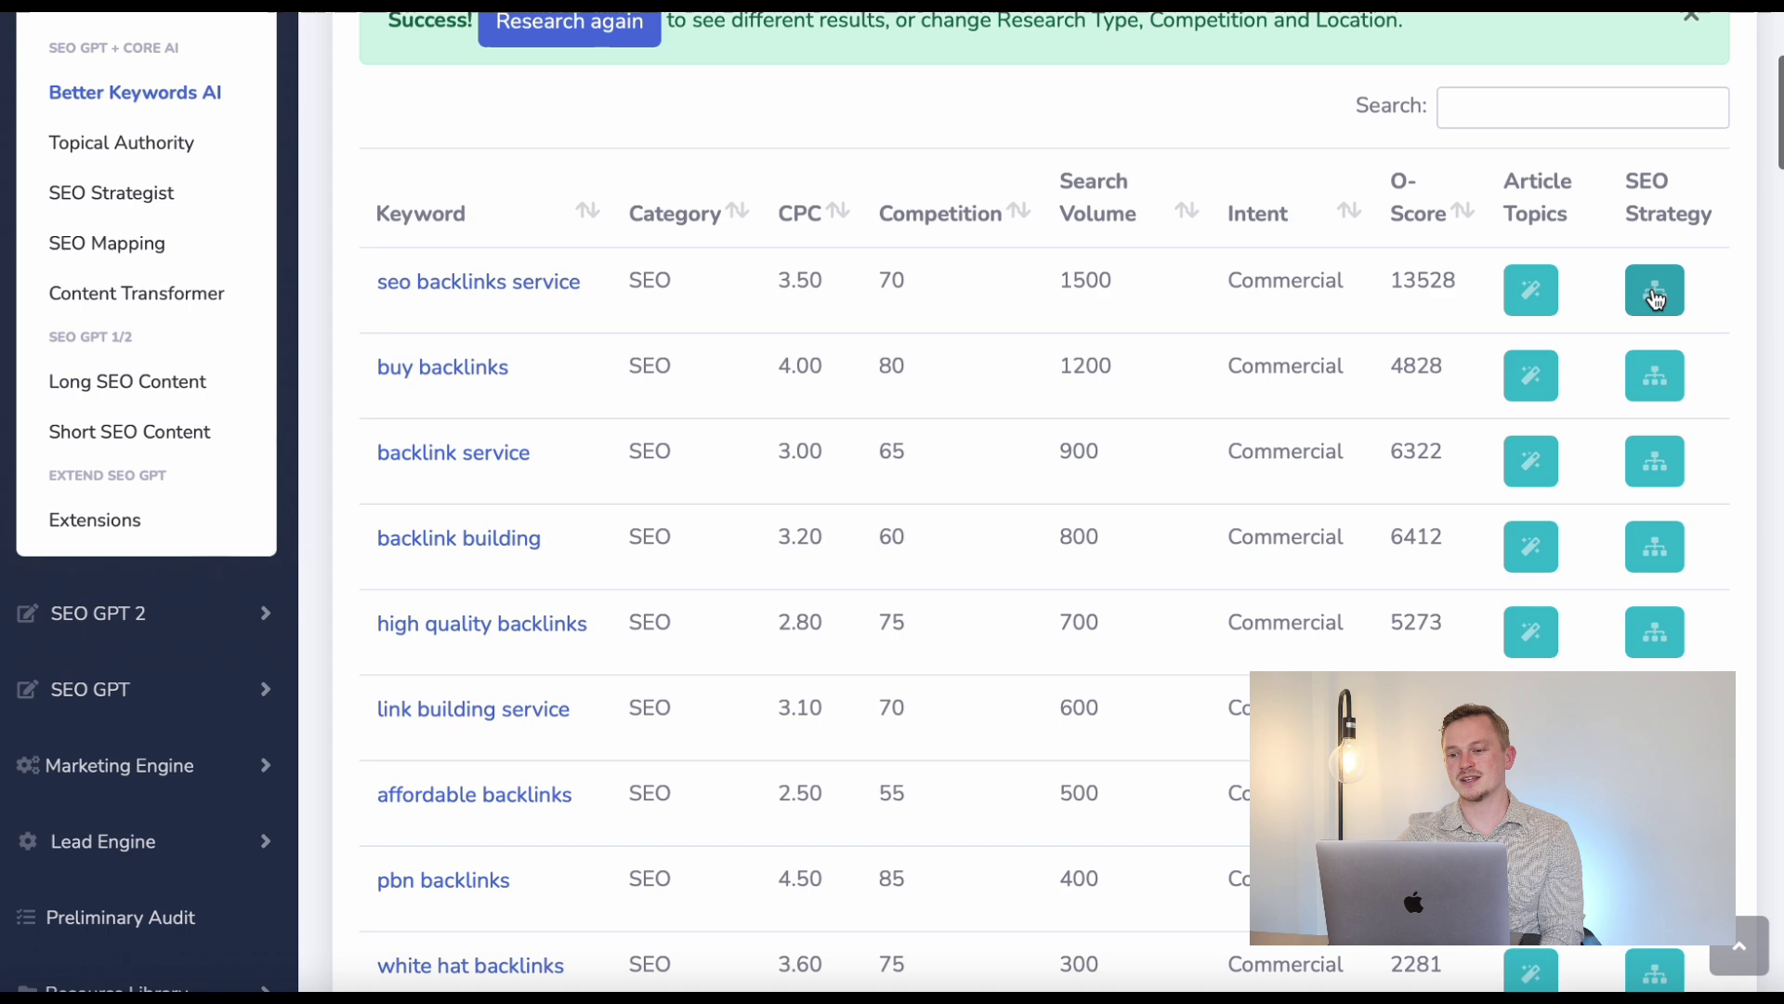
Open the SEO Strategy for 'high quality backlinks' in Auto SEO GPT: Strategist.
{"action": "left_click", "coordinate": [1660, 630]}
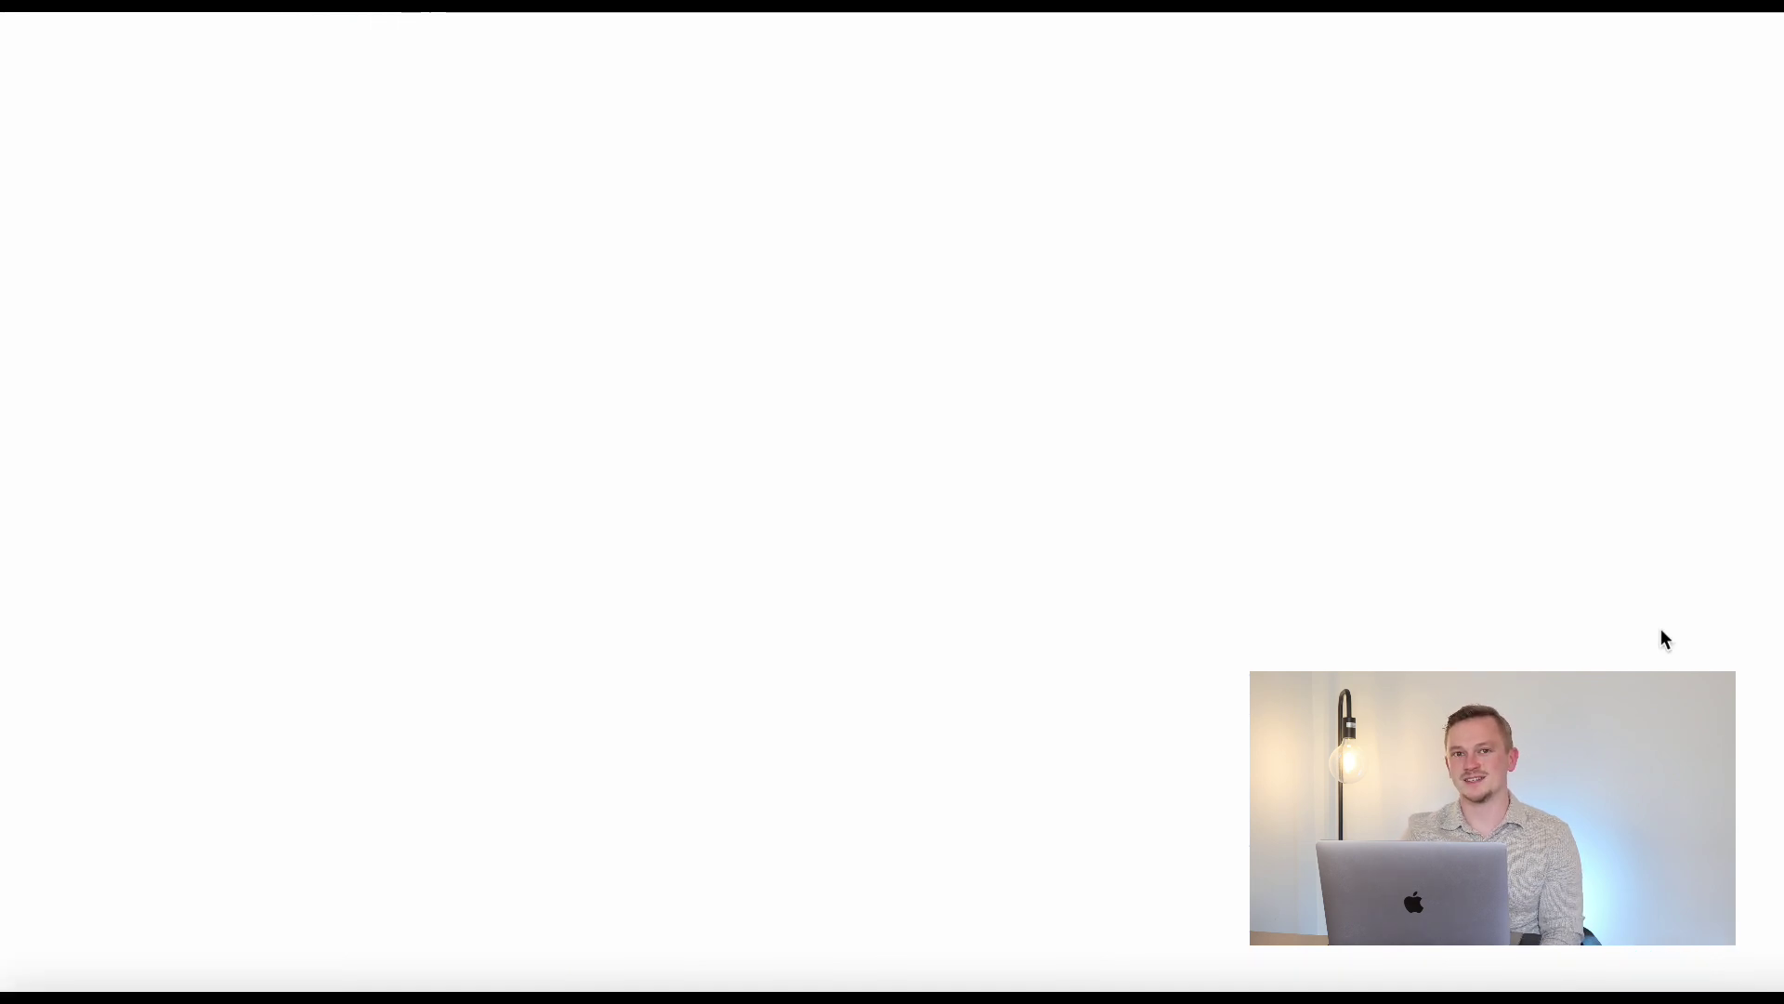